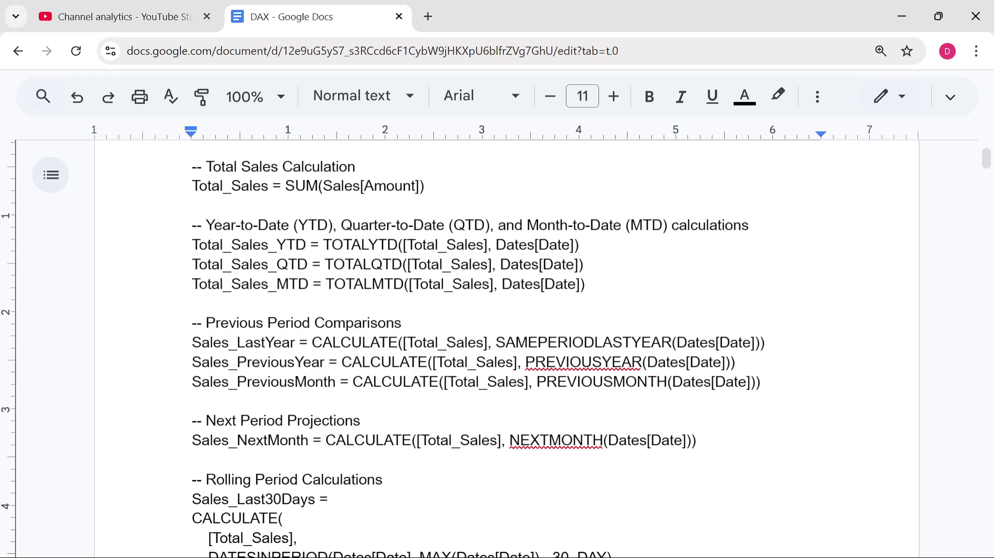
pyautogui.click(570, 362)
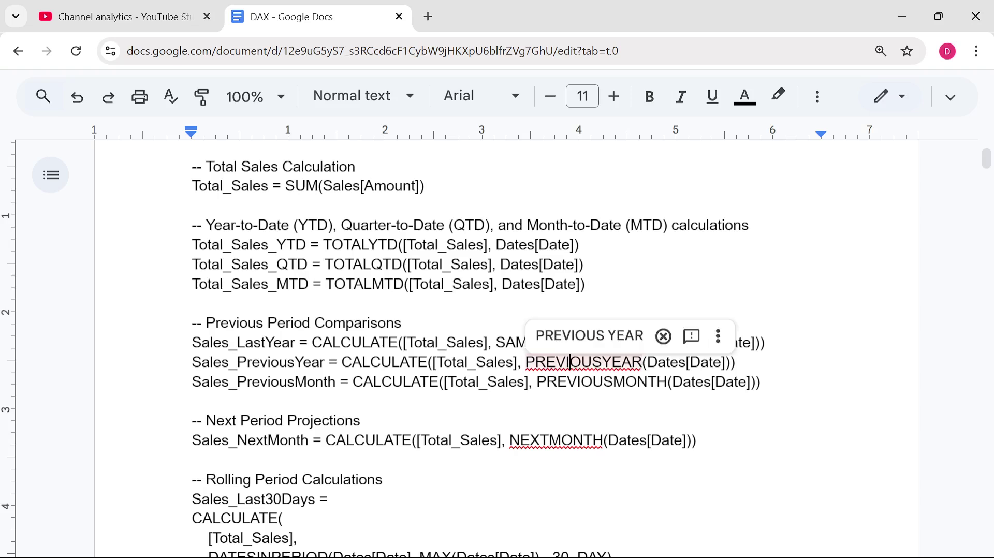
pyautogui.click(591, 362)
pyautogui.click(586, 283)
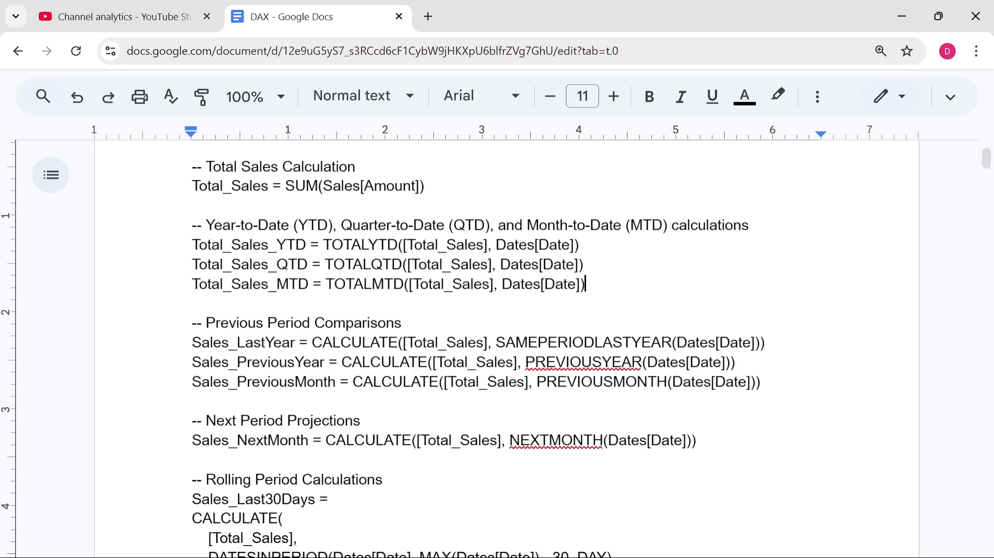
pyautogui.hotkey('alt', 'Tab')
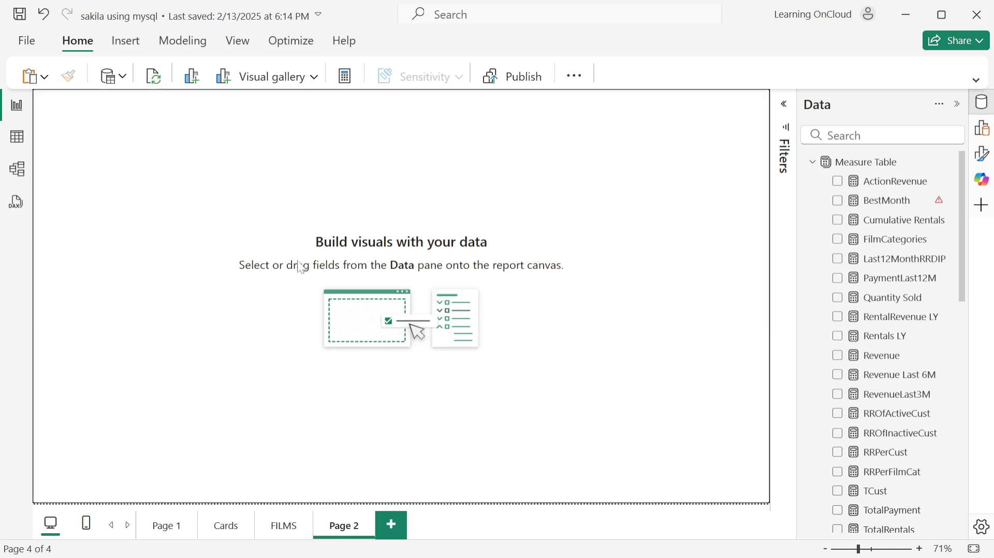
pyautogui.hotkey('alt', 'Tab')
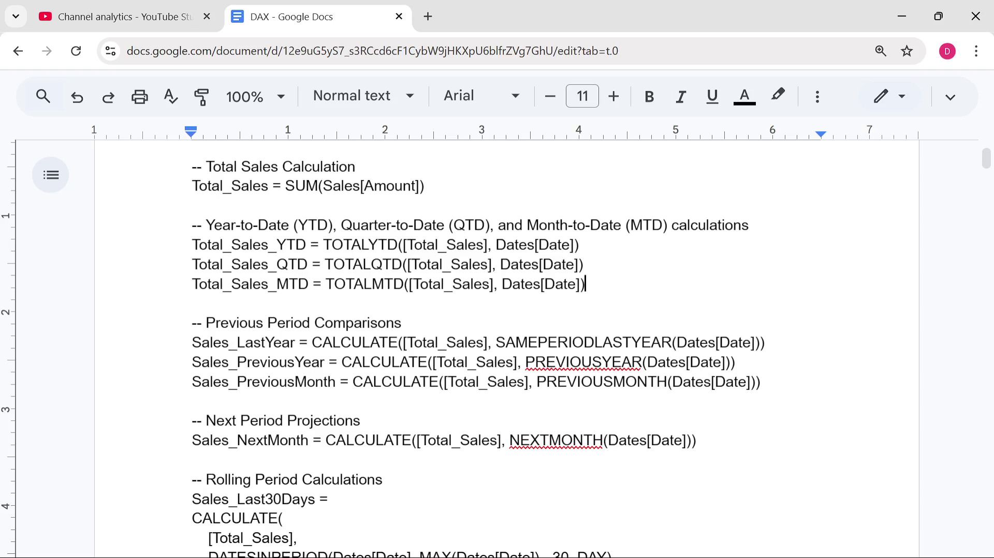
# Examine the SAMEPERIODLASTYEAR function and its Dates[Date] argument in Sales_LastYear, and the same argument in Total_Sales_YTD
pyautogui.moveTo(496, 342); pyautogui.dragTo(672, 343)
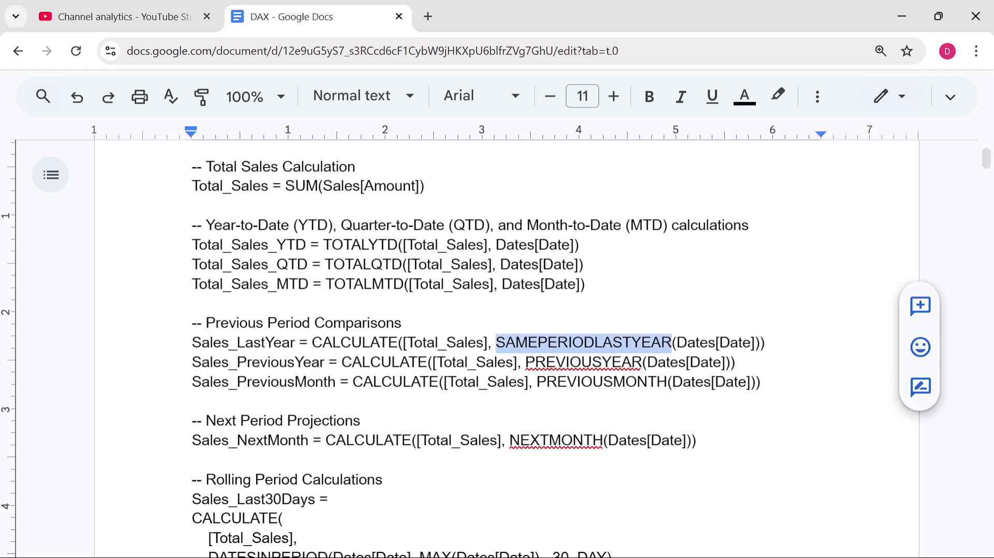
pyautogui.press('Right')
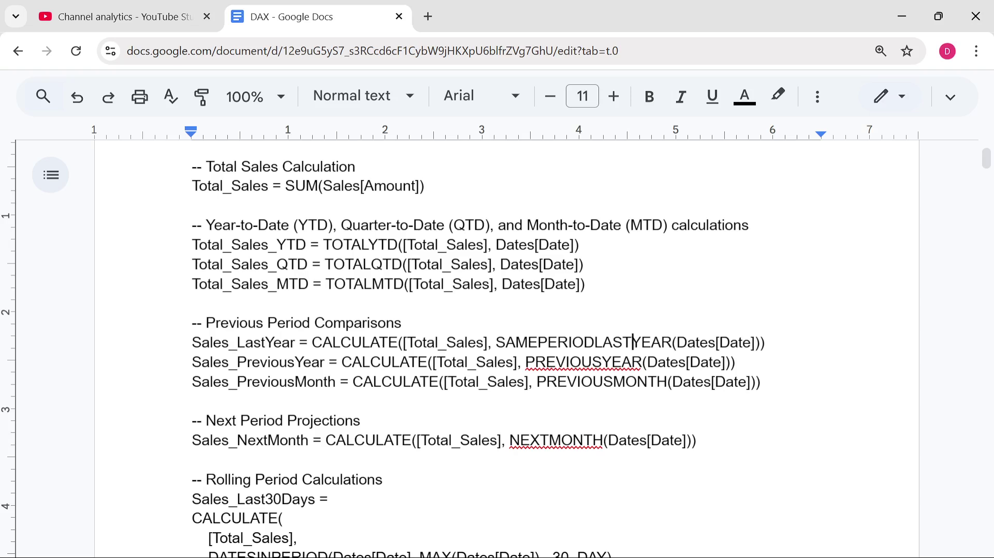
pyautogui.moveTo(676, 342); pyautogui.dragTo(755, 343)
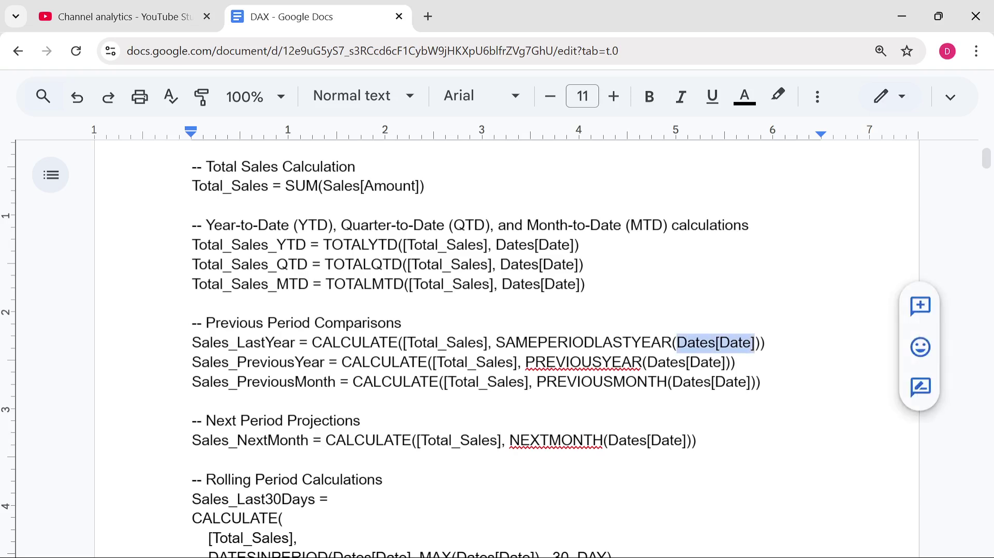
pyautogui.click(696, 343)
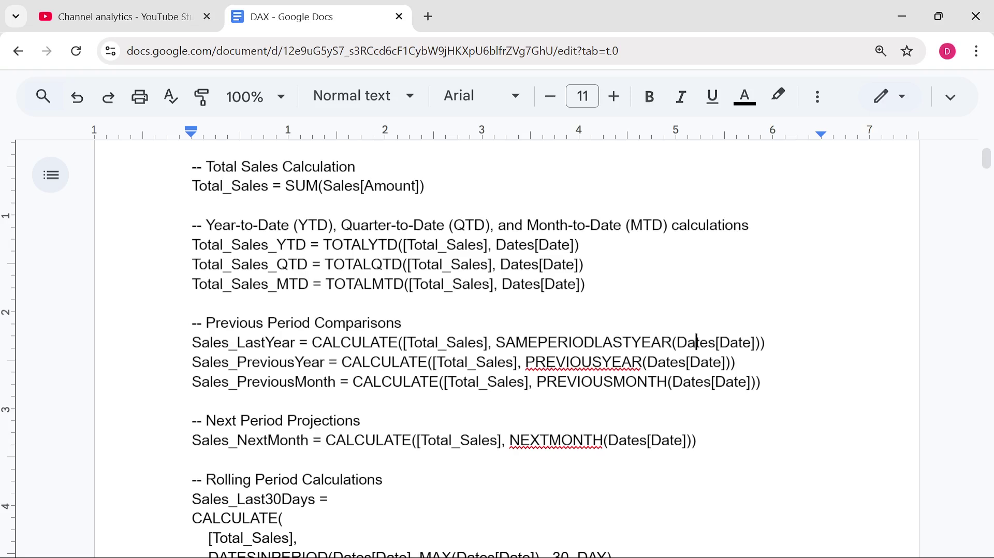
pyautogui.moveTo(496, 245); pyautogui.dragTo(573, 245)
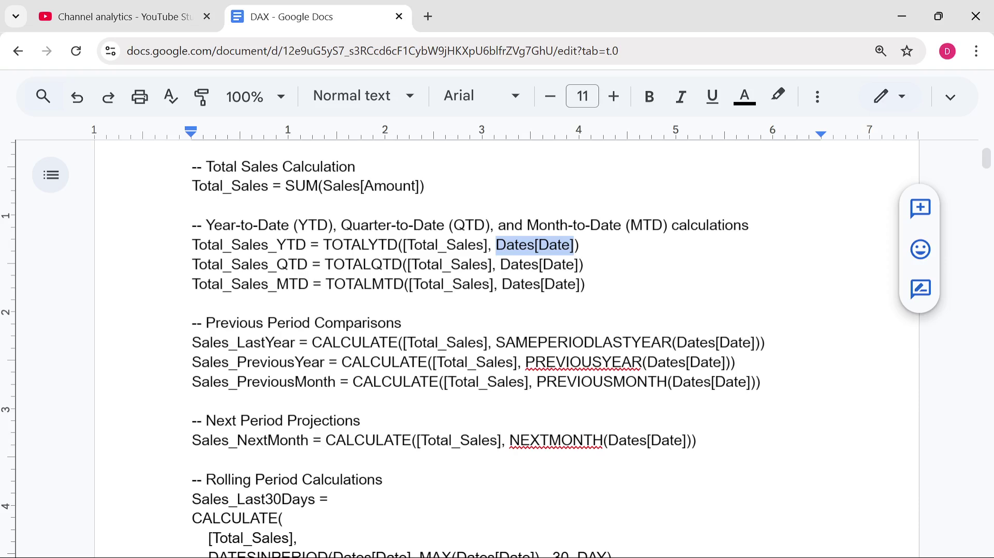
pyautogui.click(500, 264)
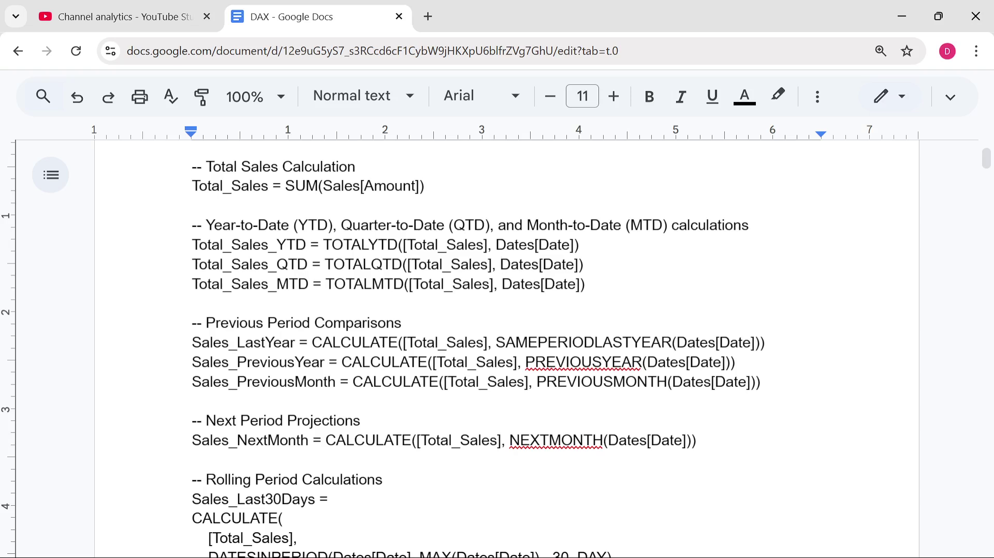
pyautogui.click(555, 403)
# Switch to the sakila report in Power BI and collapse the Measure Table, Calendar Lookup and Category Lookup field lists
pyautogui.hotkey('alt', 'Tab')
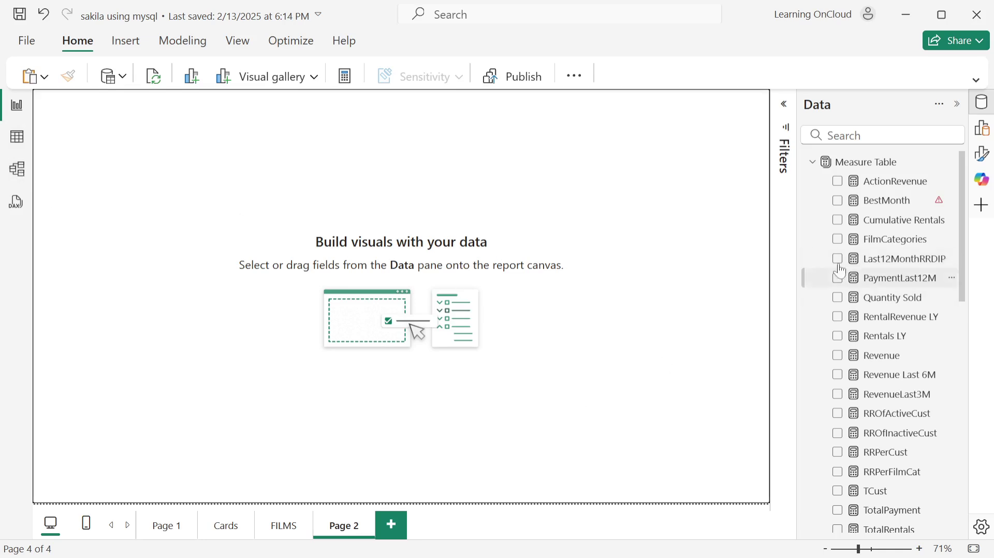
pyautogui.click(813, 163)
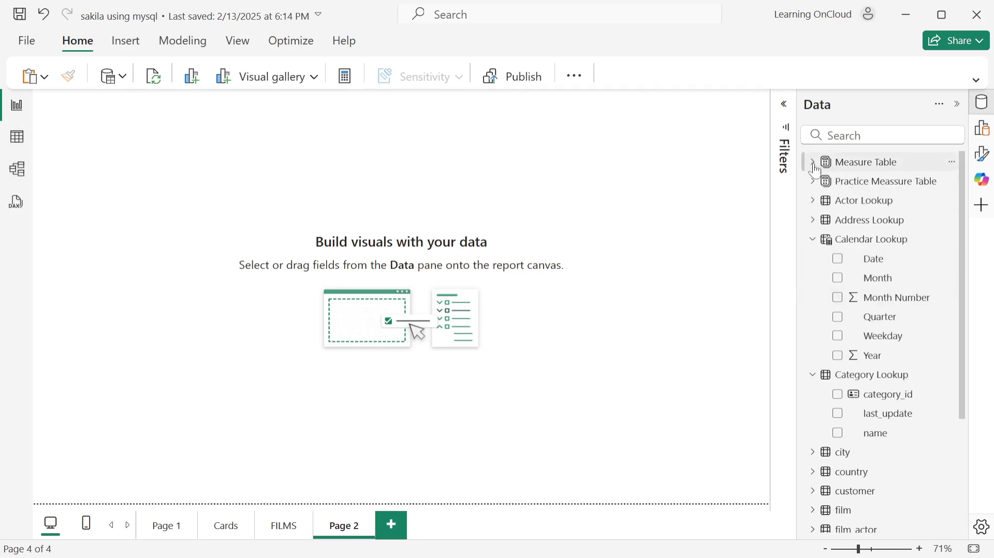
pyautogui.click(811, 239)
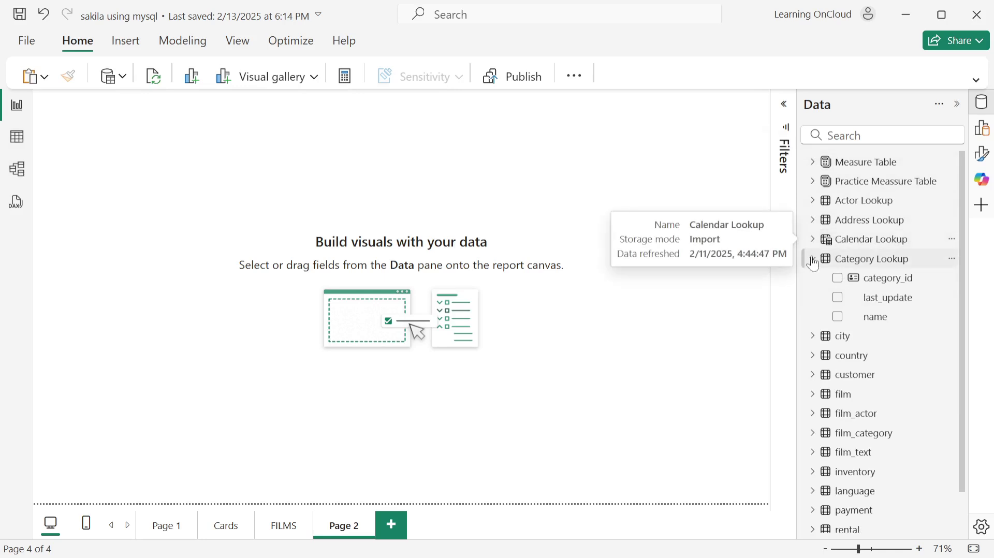
pyautogui.click(812, 259)
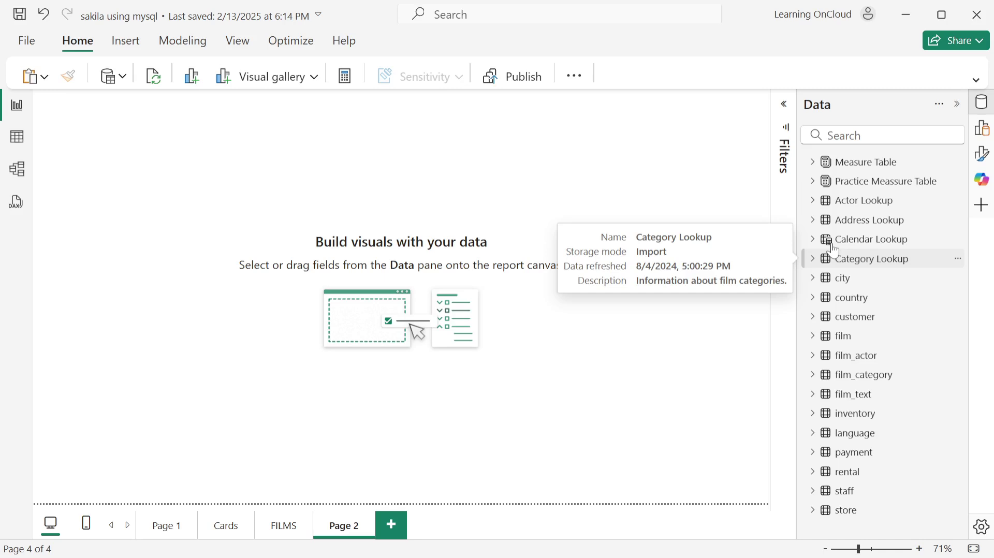
# Show the payment table's data, inspect its payment_date column, and collapse the table's field list
pyautogui.click(845, 452)
pyautogui.click(17, 136)
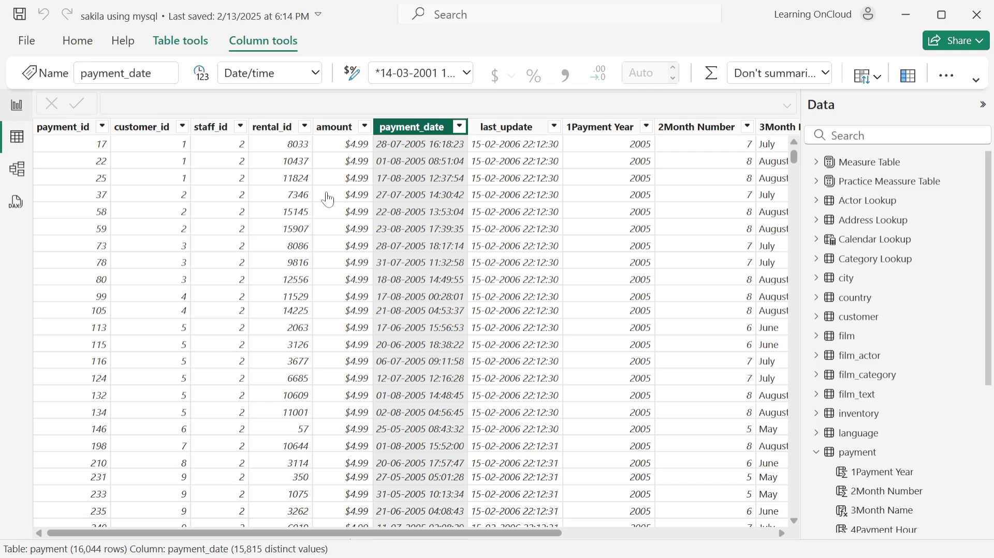
pyautogui.click(828, 162)
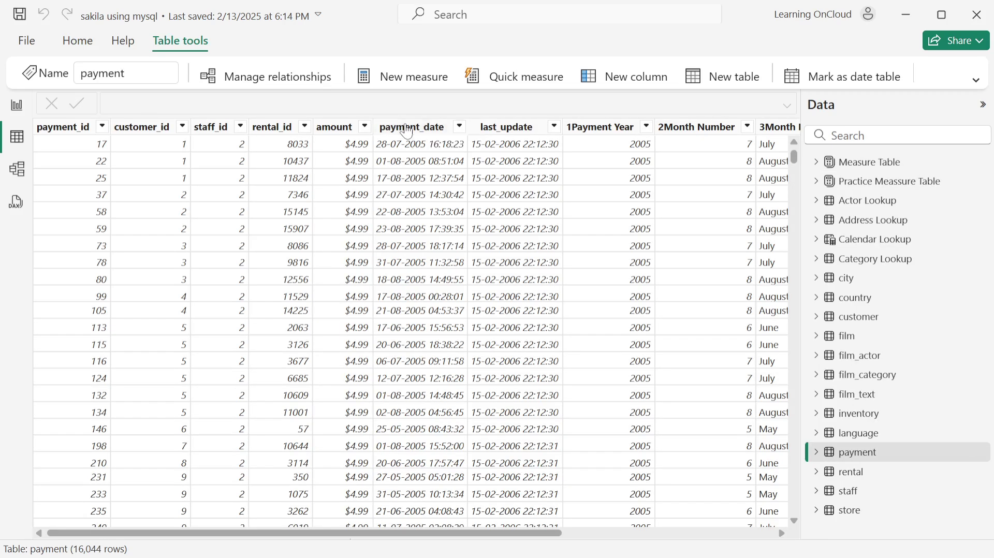
pyautogui.click(407, 130)
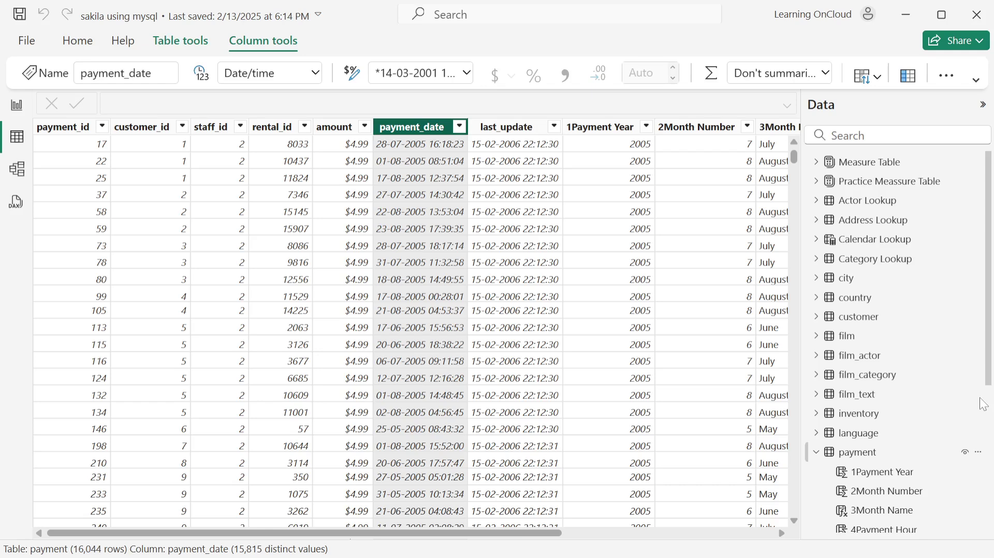
pyautogui.click(842, 451)
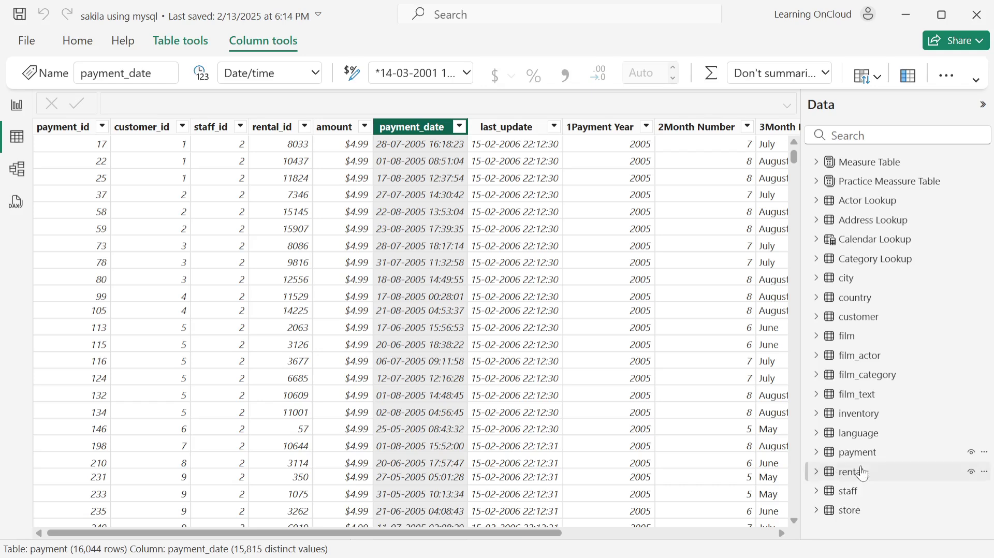
# Show the rental table's data, inspect its rental_date column, and collapse the table's field list
pyautogui.click(862, 472)
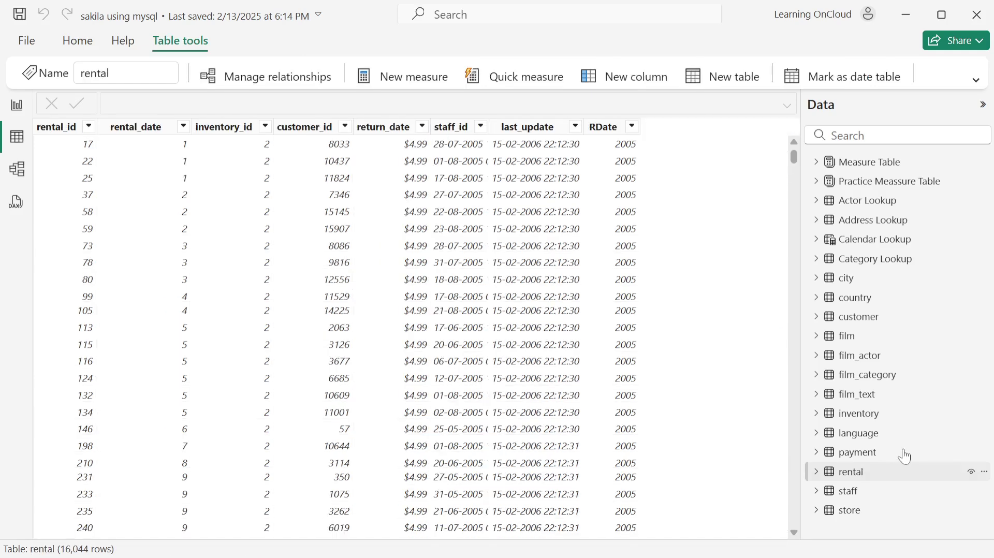
pyautogui.click(136, 128)
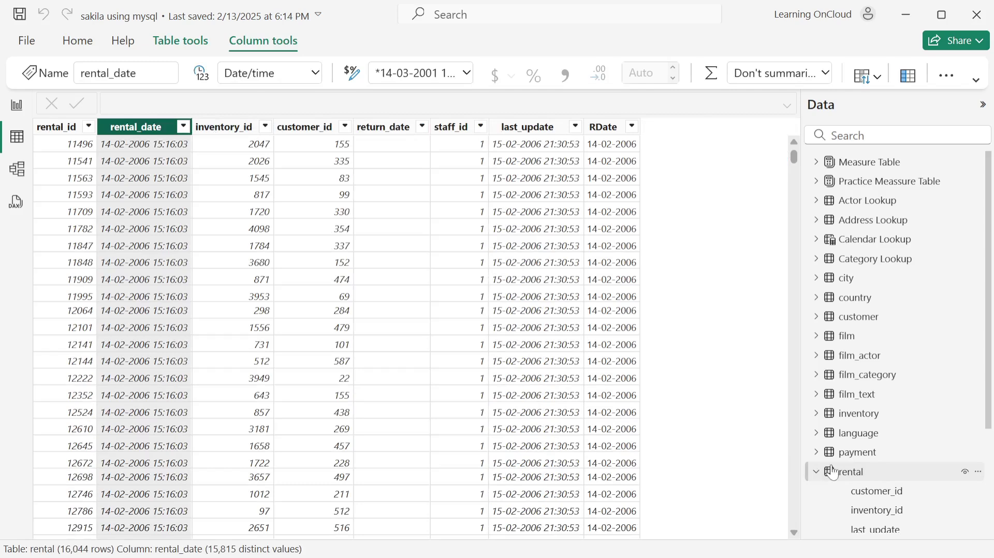
pyautogui.scroll(-3, 829, 440)
pyautogui.click(816, 329)
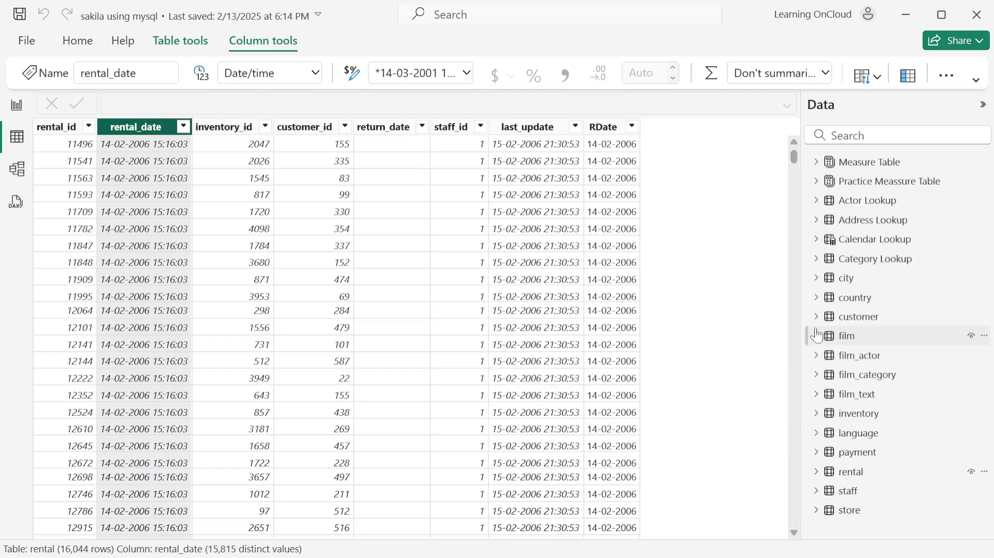
# Search the model's fields for "date", look through the matches in all tables, and clear the search
pyautogui.click(901, 135)
pyautogui.write('date')
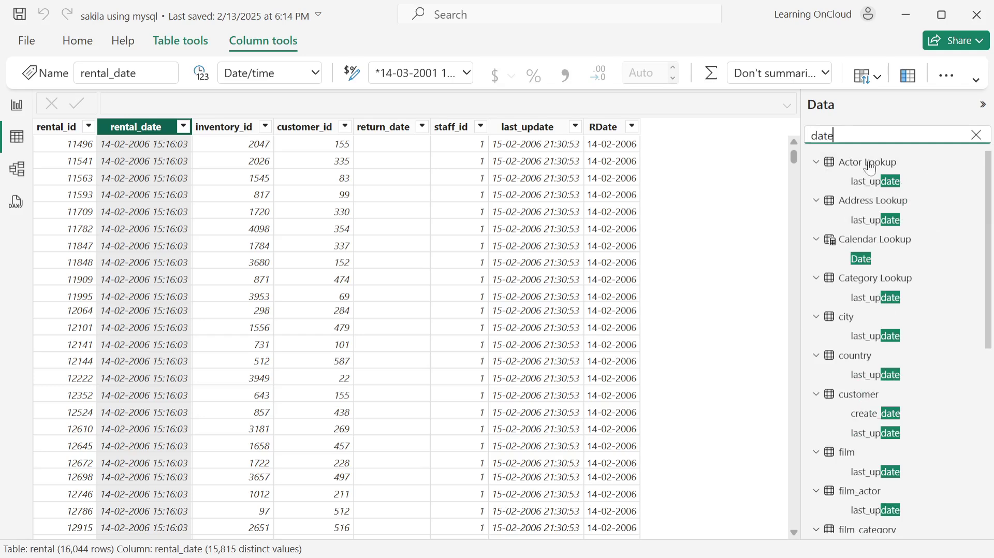
pyautogui.scroll(-5, 855, 264)
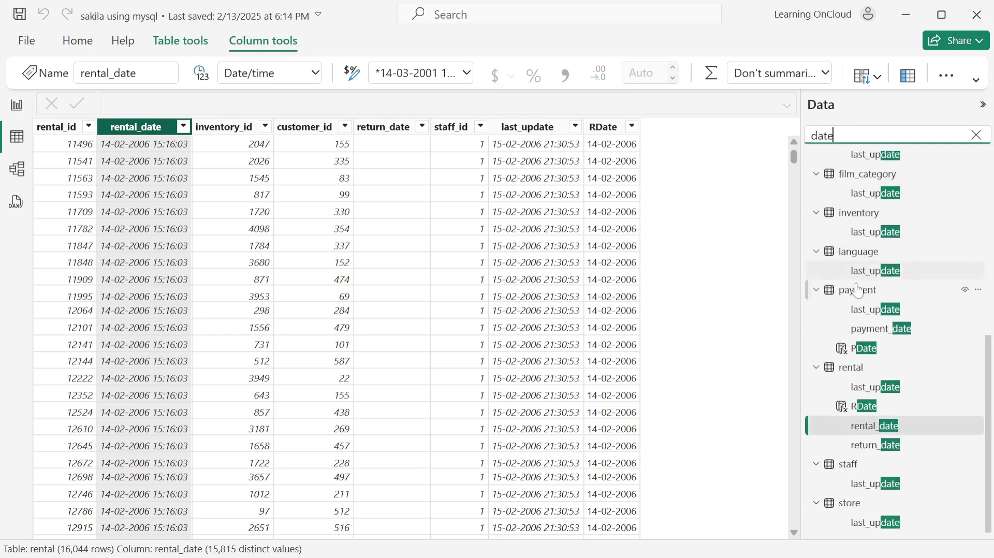
pyautogui.scroll(5, 886, 481)
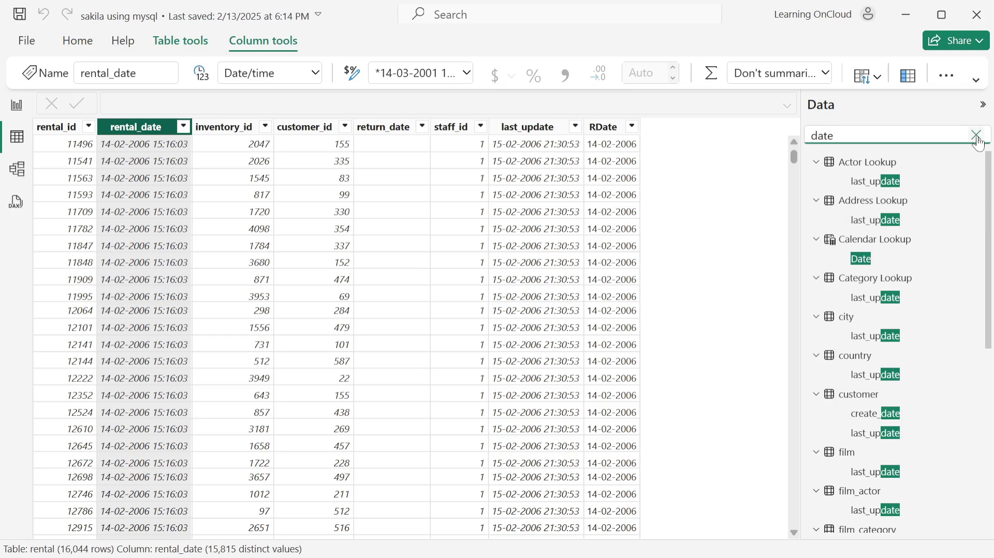
pyautogui.click(976, 136)
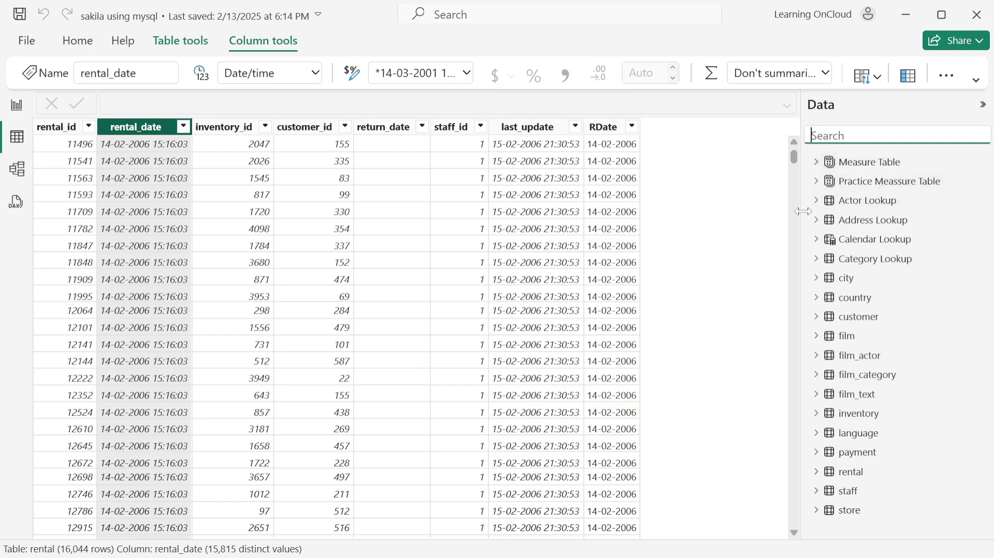
# Narrow the Data pane to give the rental table's grid more room
pyautogui.moveTo(803, 211); pyautogui.dragTo(840, 197)
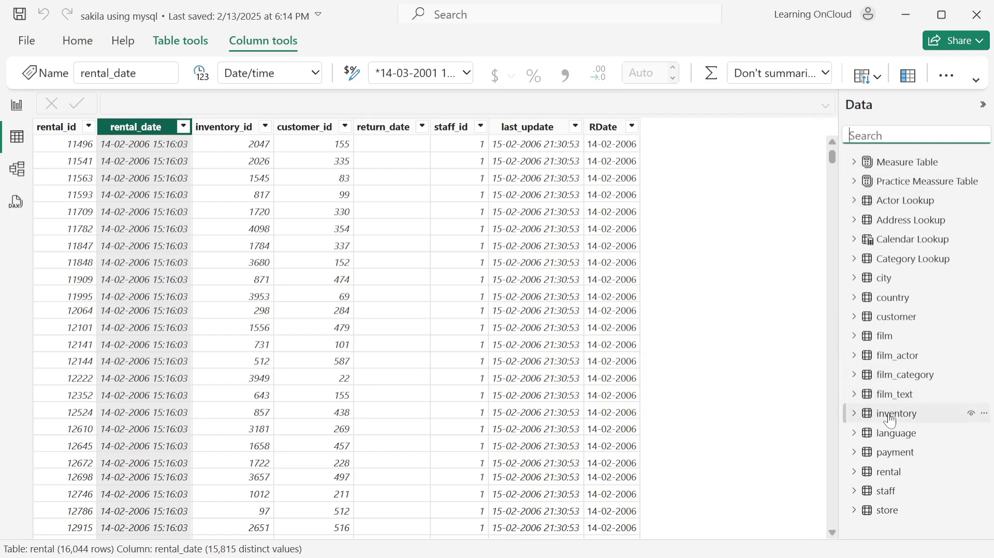
pyautogui.moveTo(907, 420)
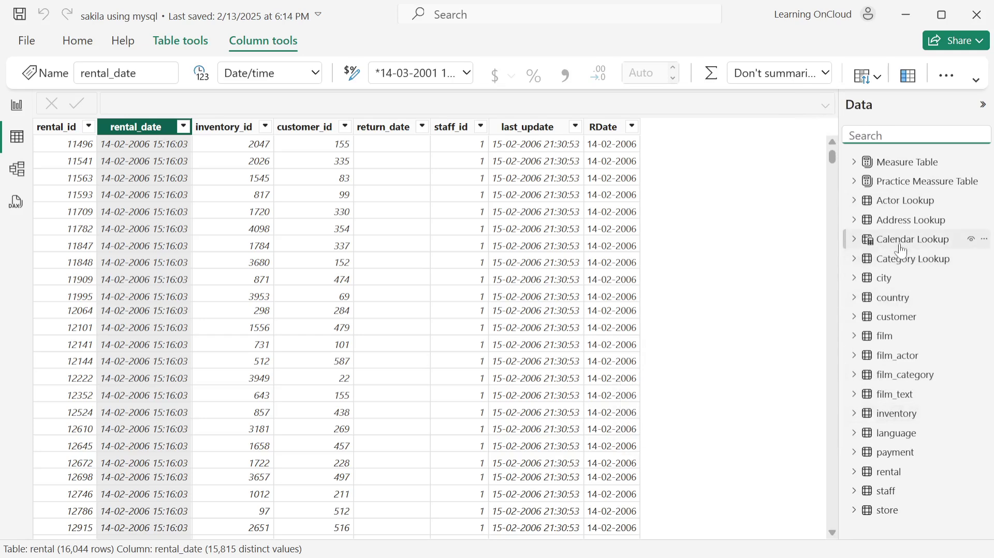
pyautogui.moveTo(906, 249)
pyautogui.hotkey('alt', 'Tab')
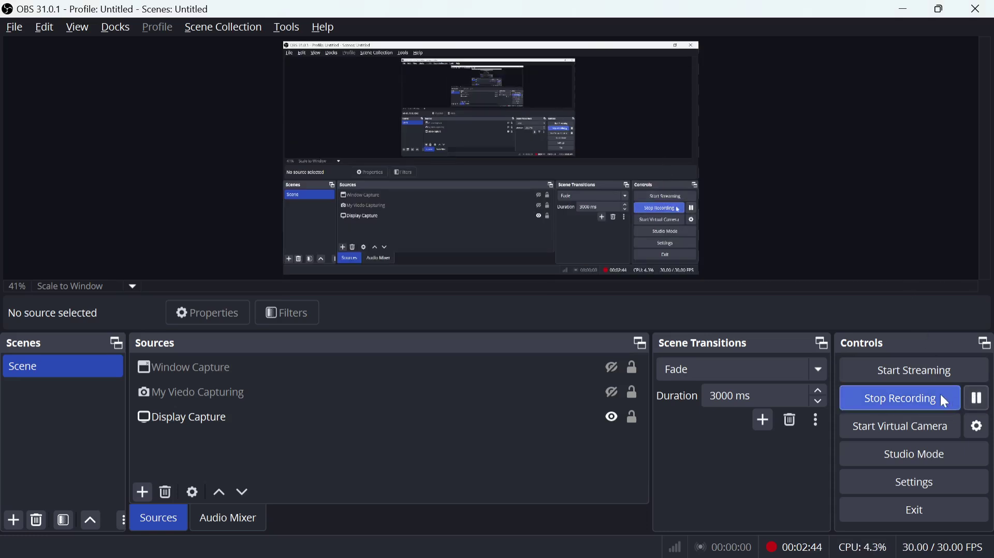
pyautogui.hotkey('alt', 'Tab')
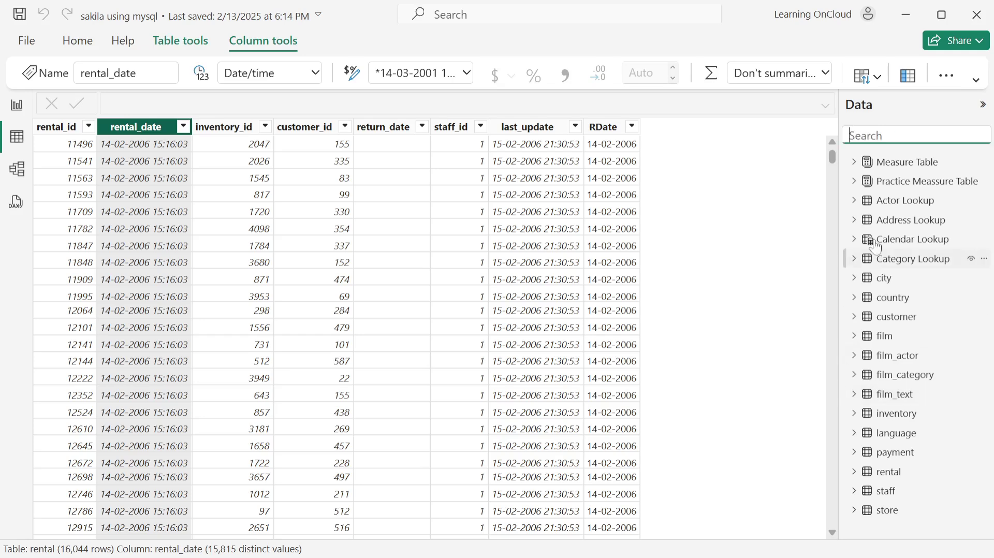
# Show the Calendar Lookup table with its formula collapsed, inspect its Date column, and collapse the table's field list
pyautogui.click(898, 246)
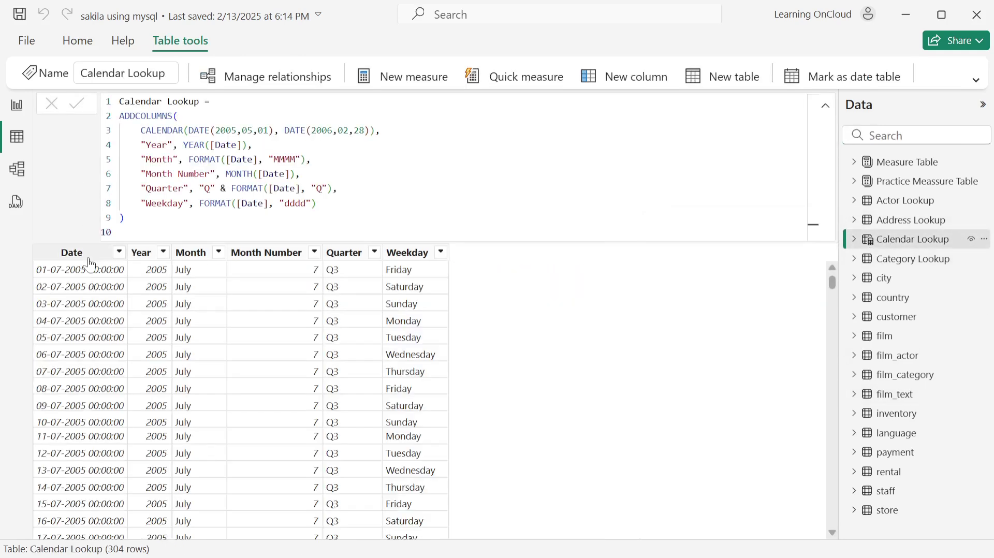
pyautogui.click(825, 106)
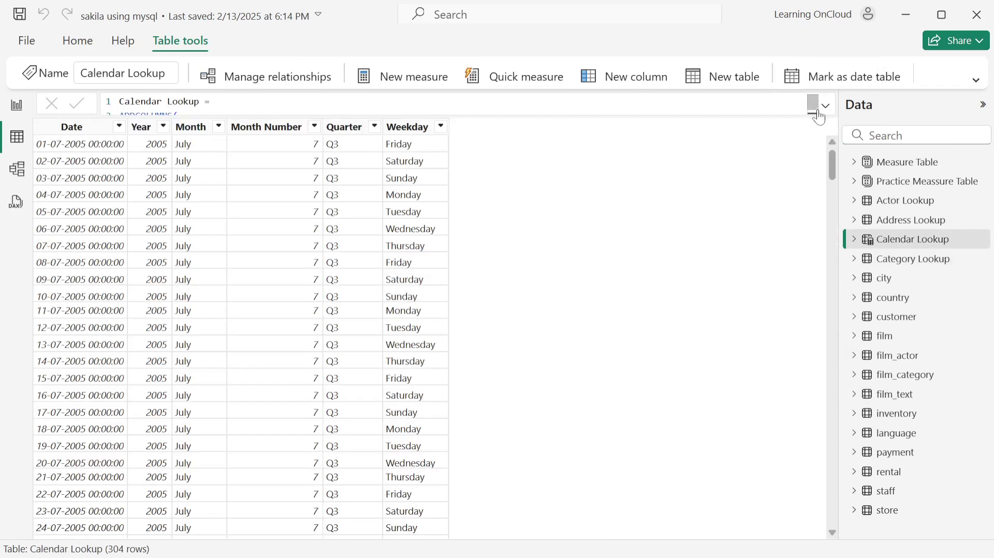
pyautogui.click(68, 132)
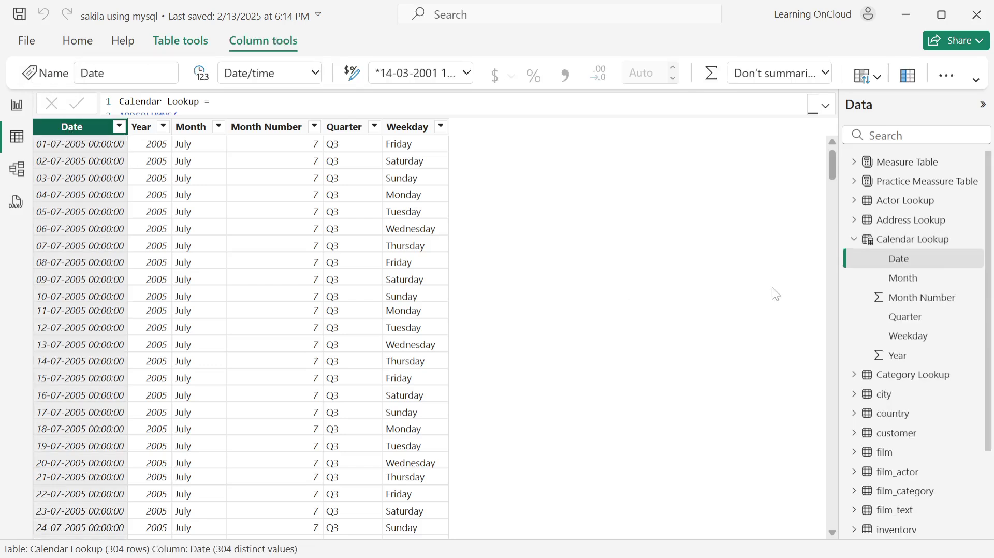
pyautogui.click(855, 241)
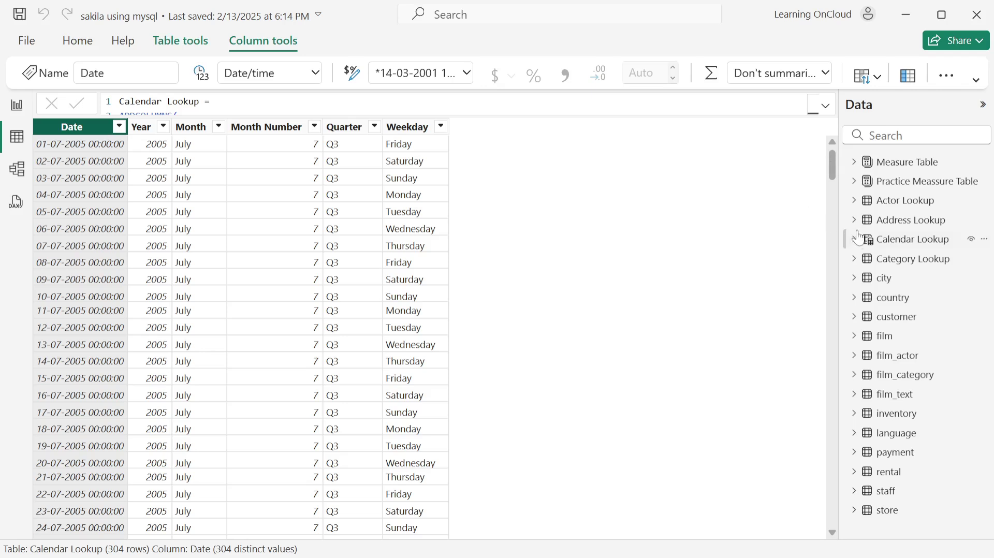
pyautogui.click(905, 241)
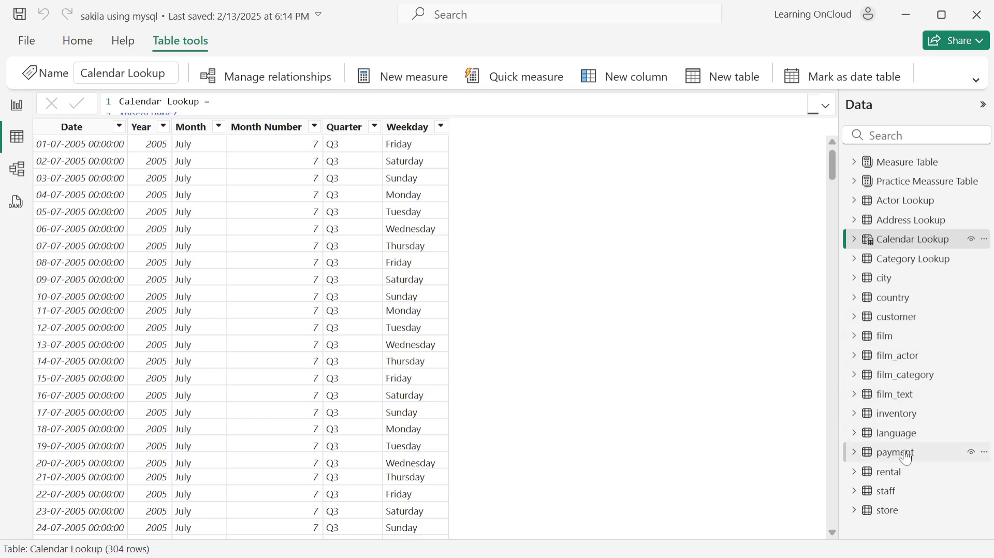
pyautogui.moveTo(906, 458)
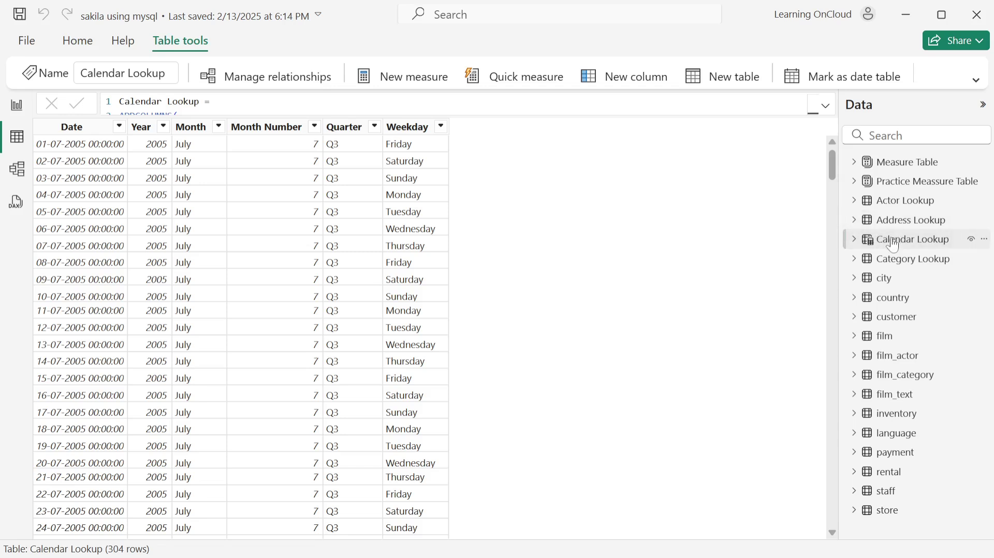
# Check the distinct values of Calendar Lookup's Date column and the payment table's payment_date column, collapsing each table's field list
pyautogui.click(91, 131)
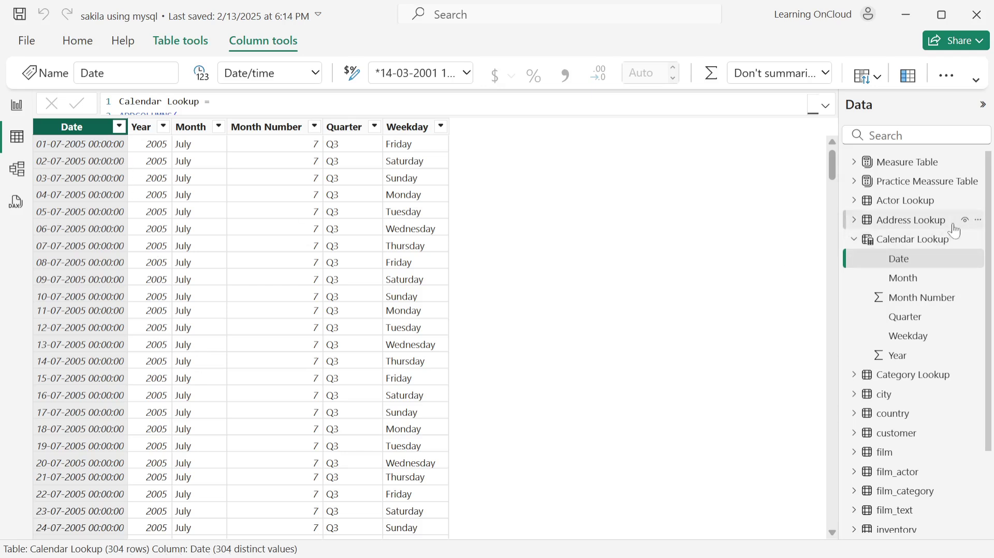
pyautogui.click(855, 242)
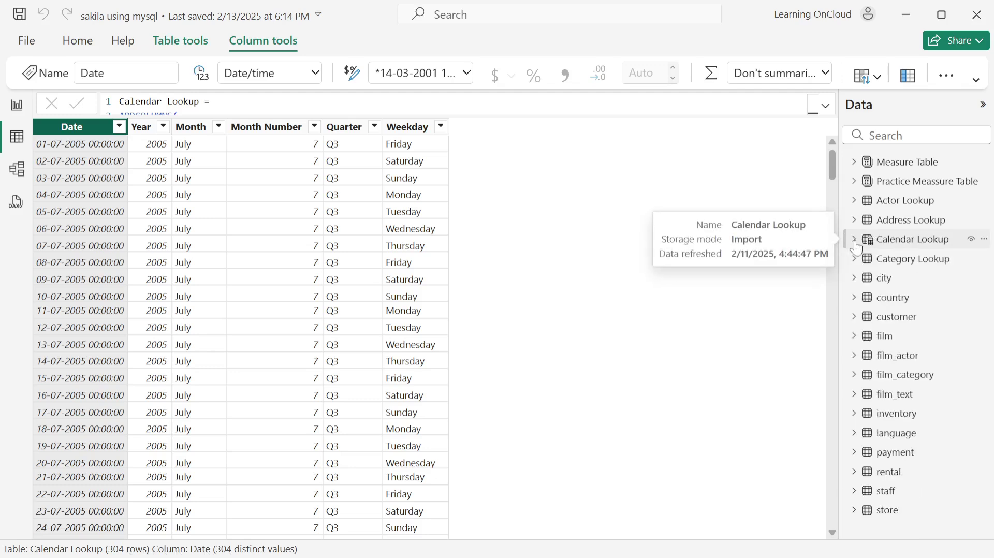
pyautogui.click(895, 458)
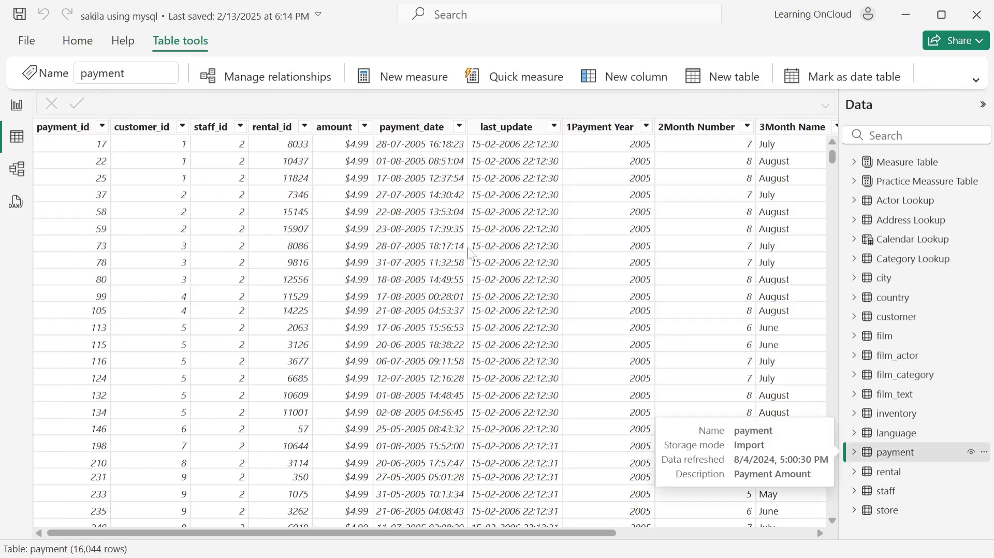
pyautogui.click(415, 128)
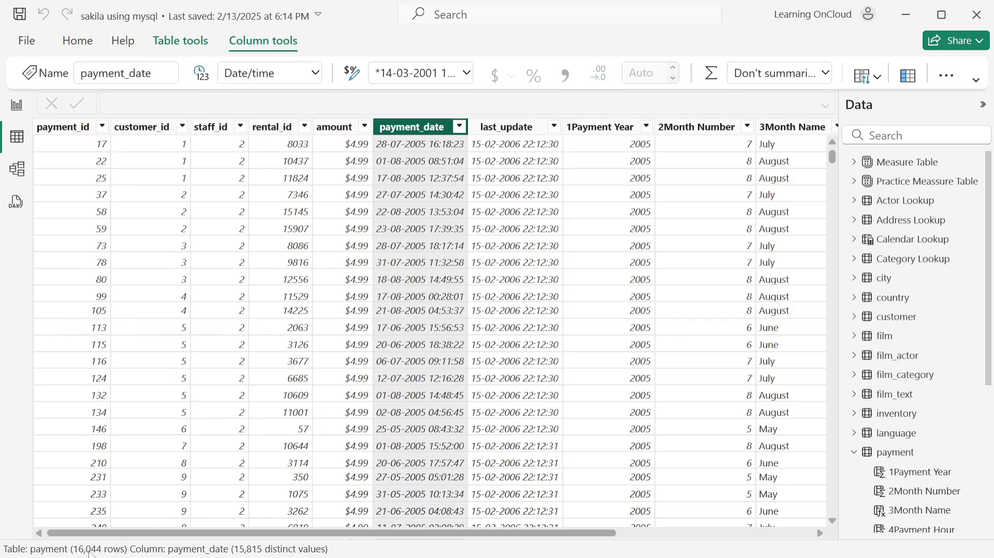
pyautogui.hotkey('alt', 'Tab')
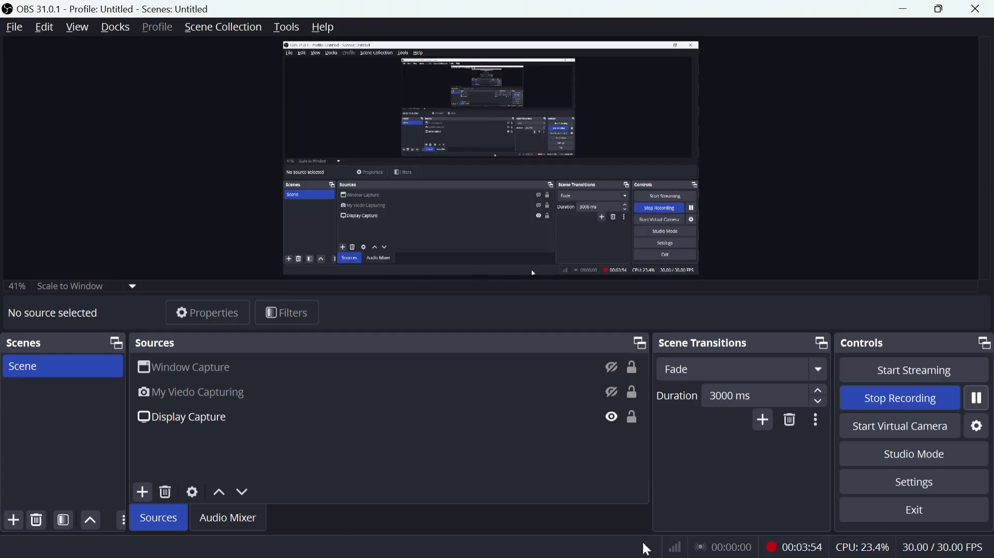
pyautogui.hotkey('alt', 'Tab')
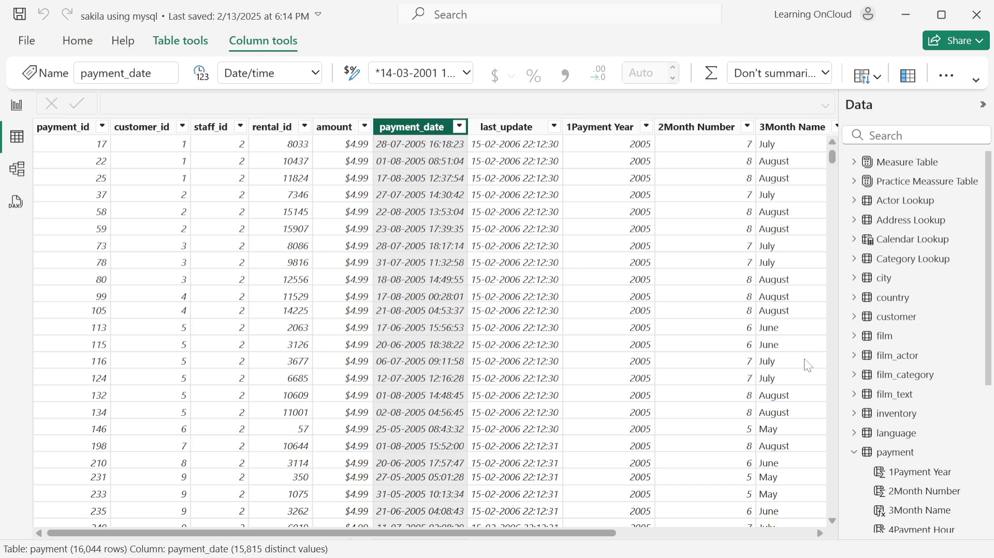
pyautogui.click(854, 452)
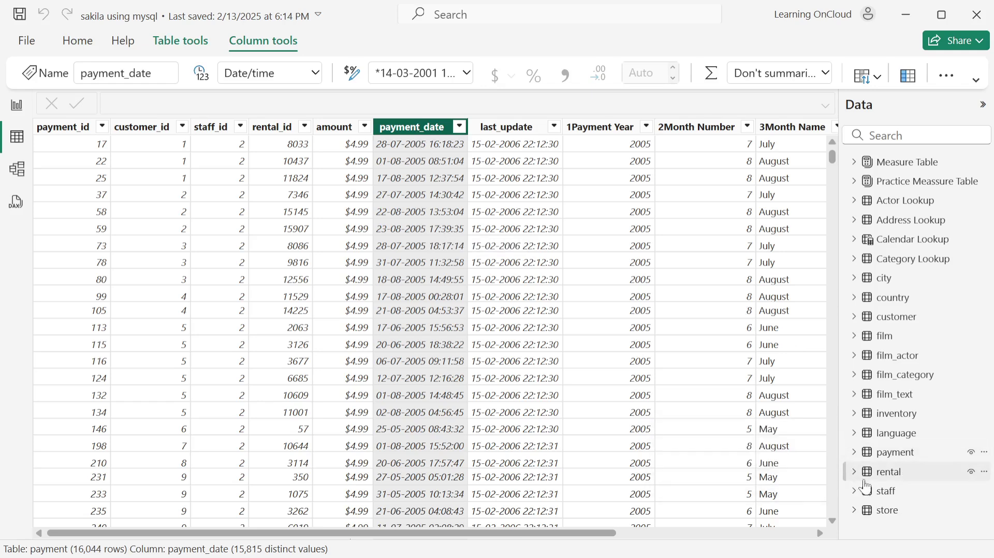
# Show the rental table's data and check the distinct values of its rental_date column
pyautogui.click(889, 472)
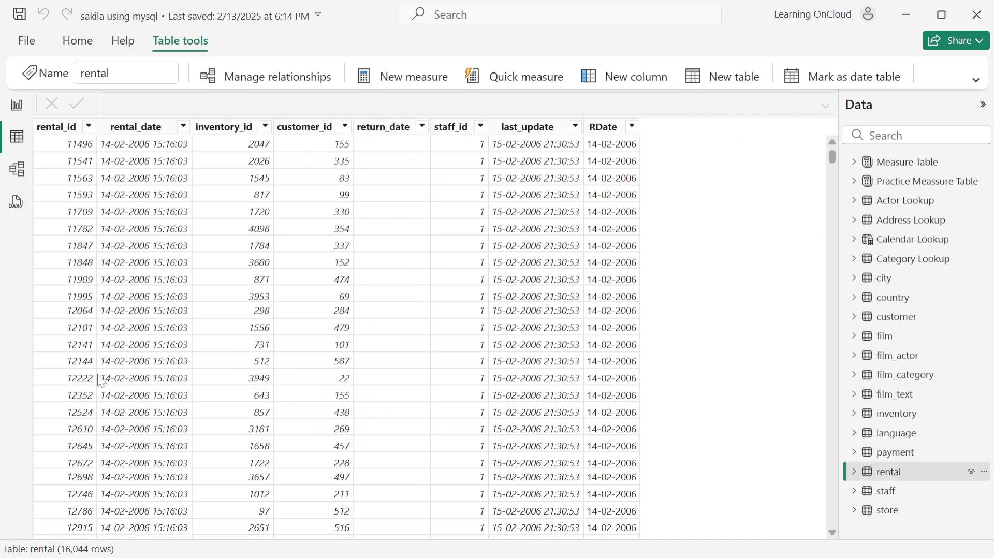
pyautogui.click(153, 129)
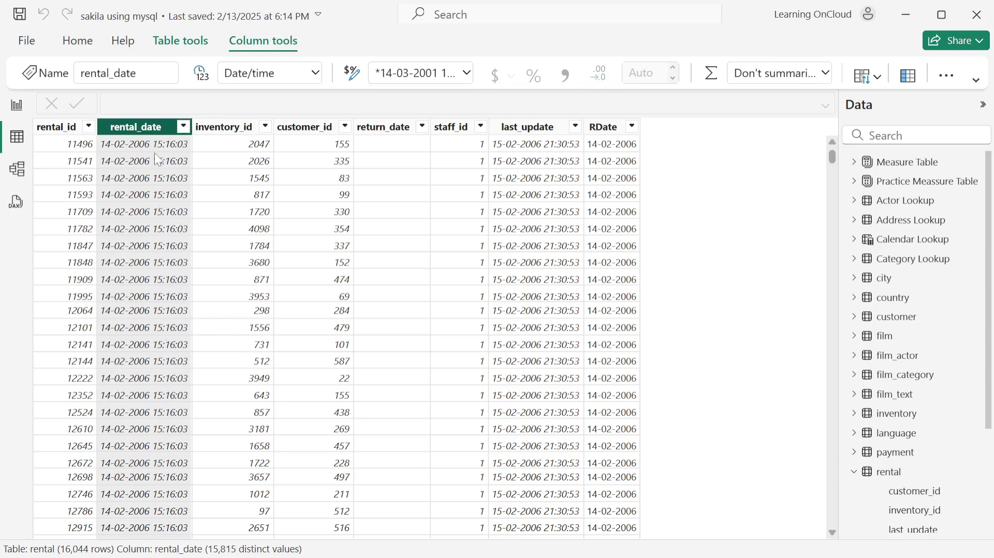
pyautogui.hotkey('alt', 'Tab')
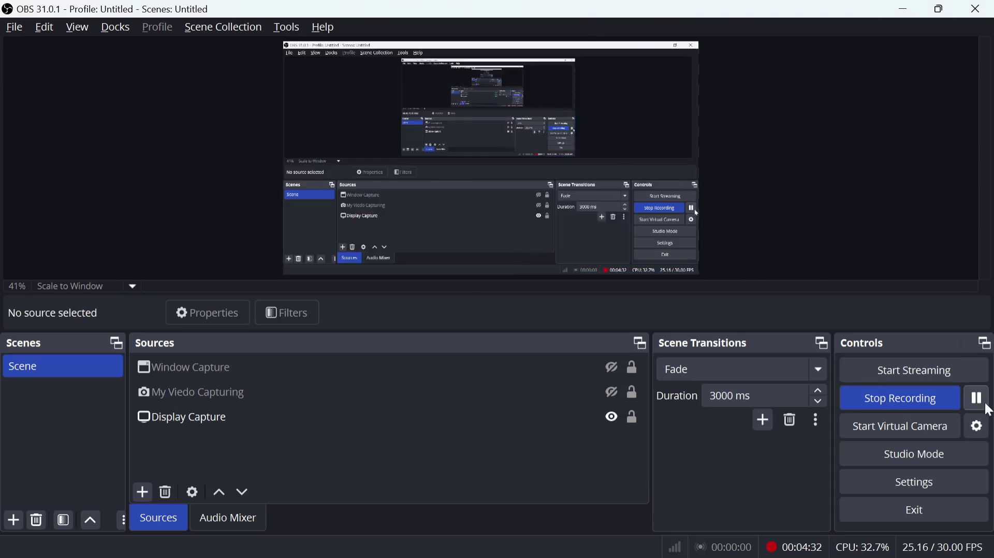
pyautogui.hotkey('alt', 'Tab')
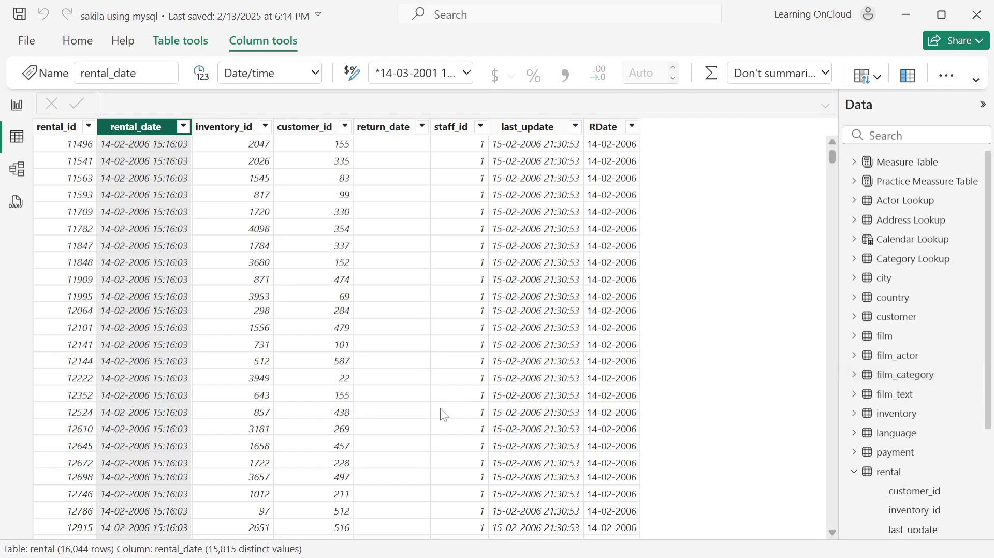
# In the report view, add a new measure to the Measure Table and name it PaymentDictinctDateCount
pyautogui.click(18, 107)
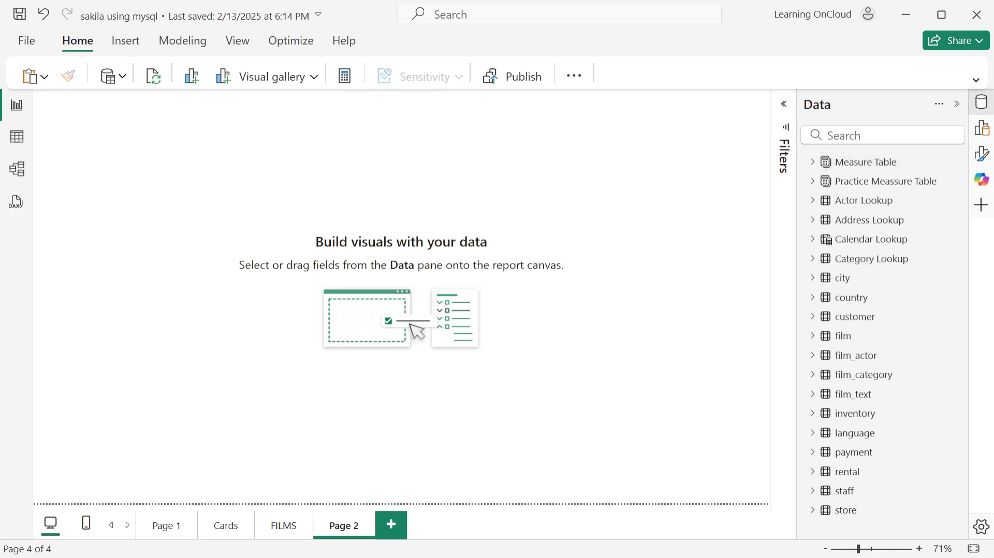
pyautogui.click(816, 163)
pyautogui.click(953, 182)
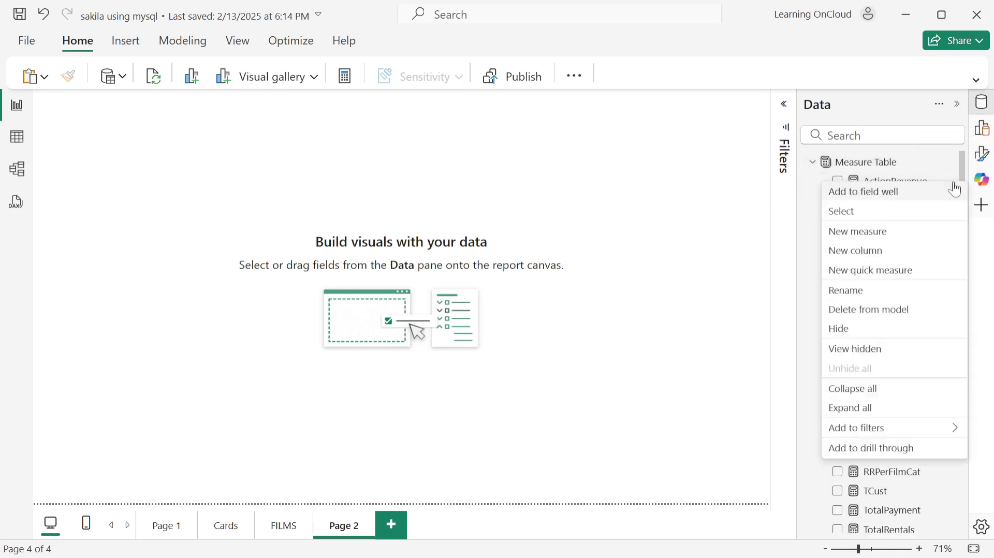
pyautogui.click(874, 242)
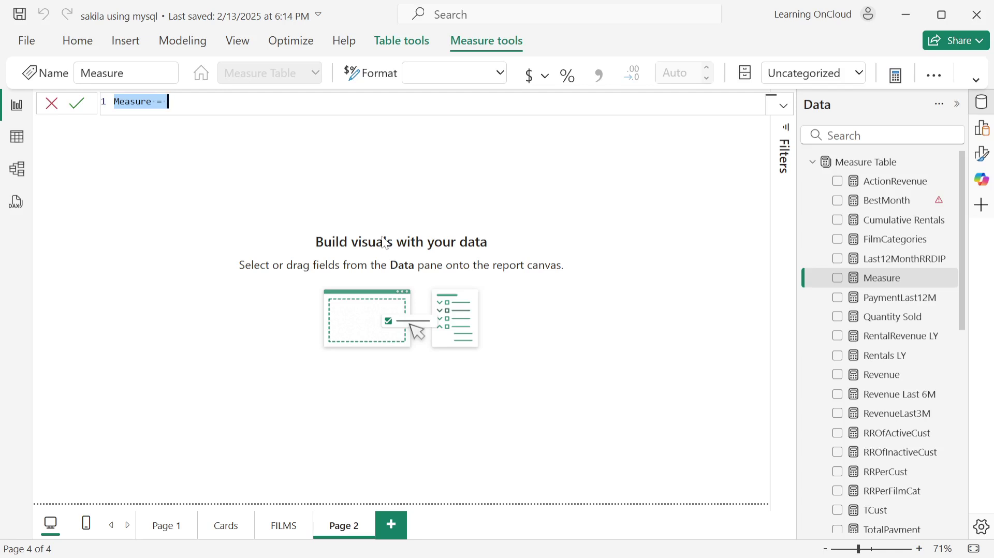
pyautogui.write('P')
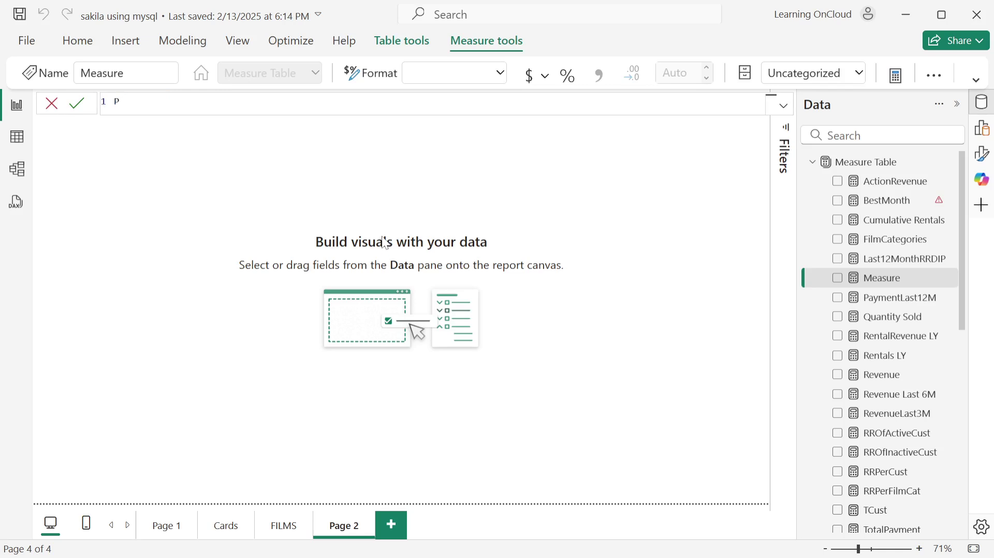
pyautogui.write('aymentDictinctDateCount')
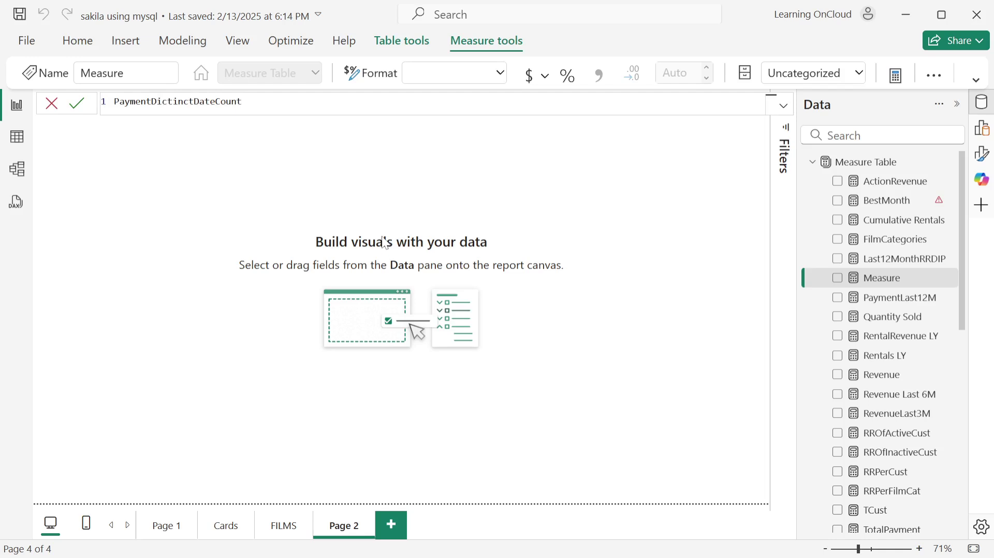
# Define the measure as DISTINCTCOUNT(payment[payment_date]) and commit the formula
pyautogui.write(' = dict')
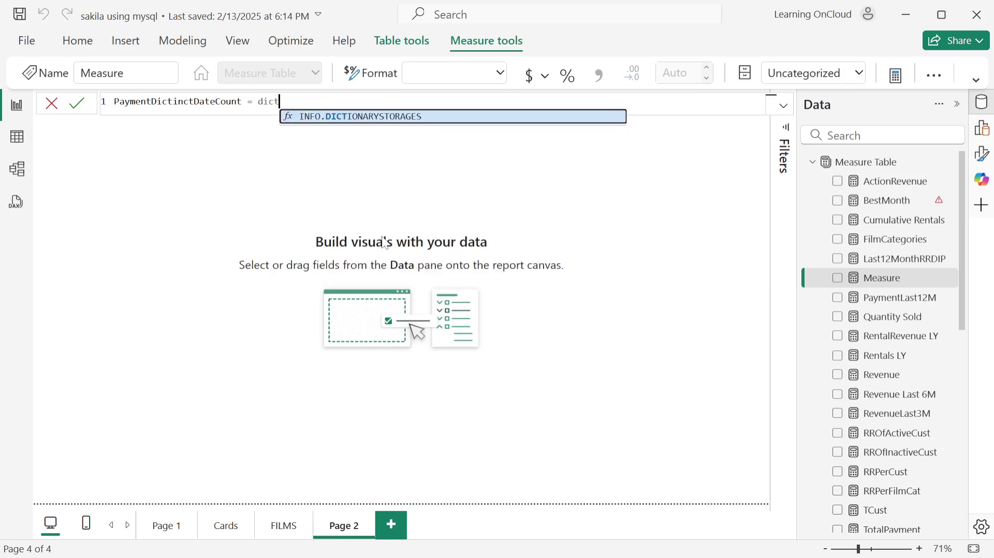
pyautogui.press('BackSpace')
pyautogui.press('BackSpace')
pyautogui.press('BackSpace')
pyautogui.write('i')
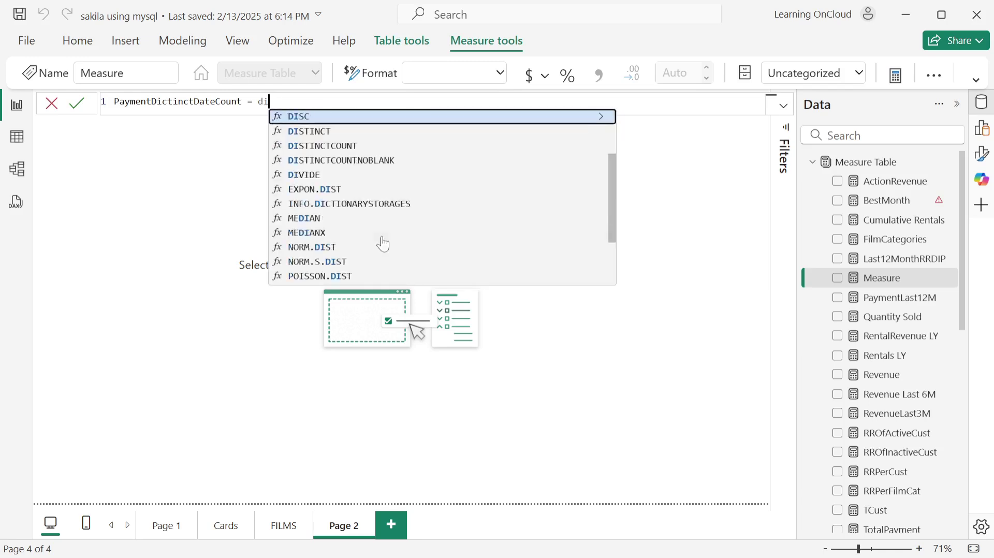
pyautogui.write('stin')
pyautogui.press('Down')
pyautogui.press('Tab')
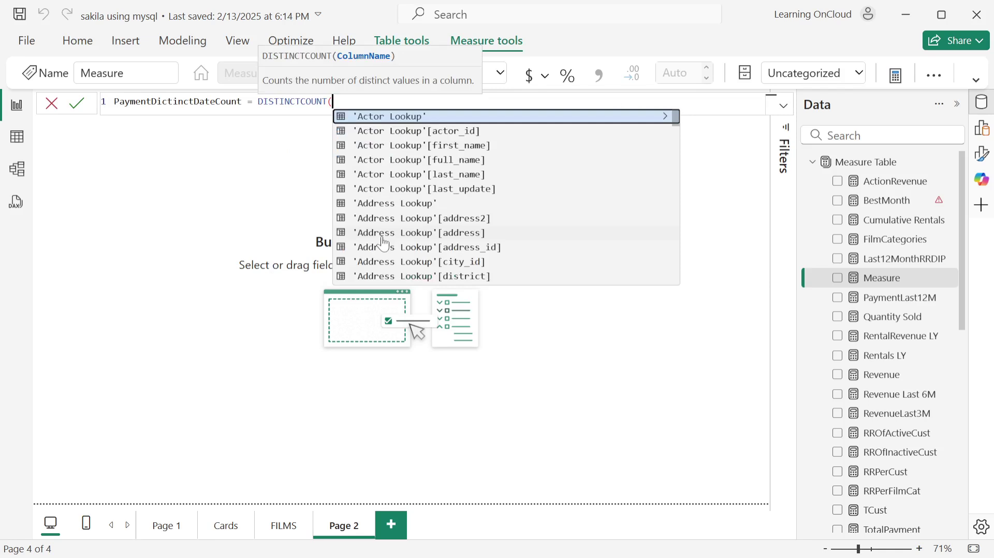
pyautogui.write('pa')
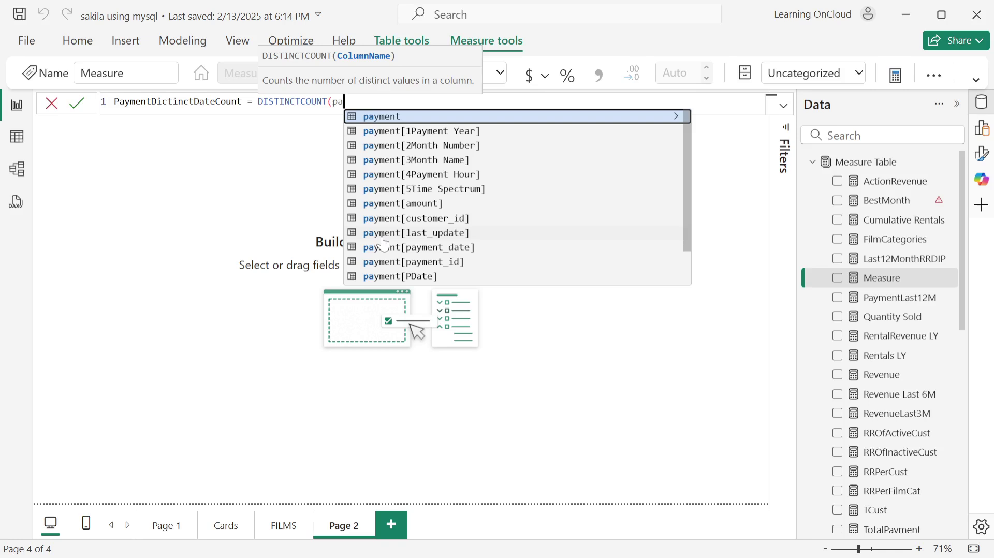
pyautogui.press('Down')
pyautogui.press('Down')
pyautogui.press('Down')
pyautogui.press('Down')
pyautogui.press('Down')
pyautogui.press('Down')
pyautogui.press('Down')
pyautogui.press('Down')
pyautogui.press('Down')
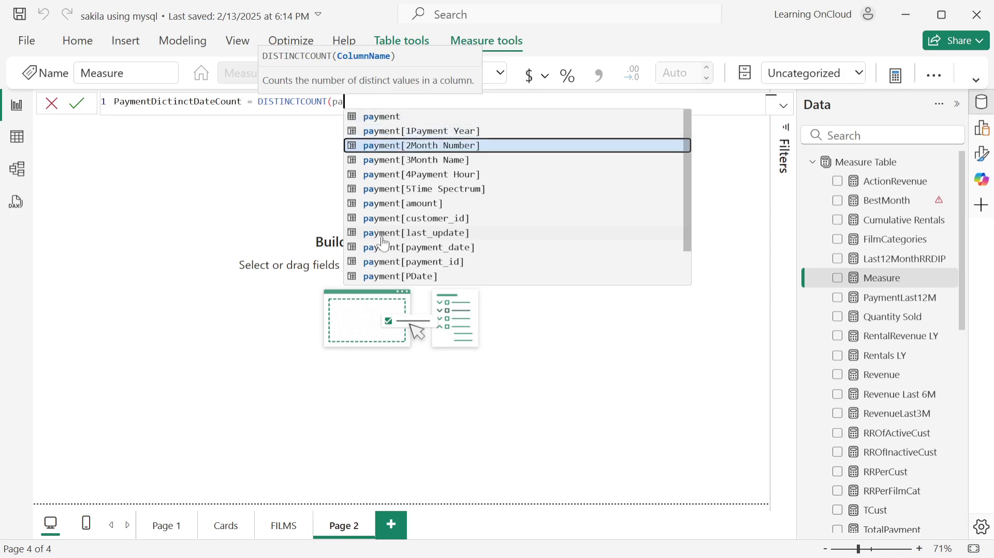
pyautogui.press('Tab')
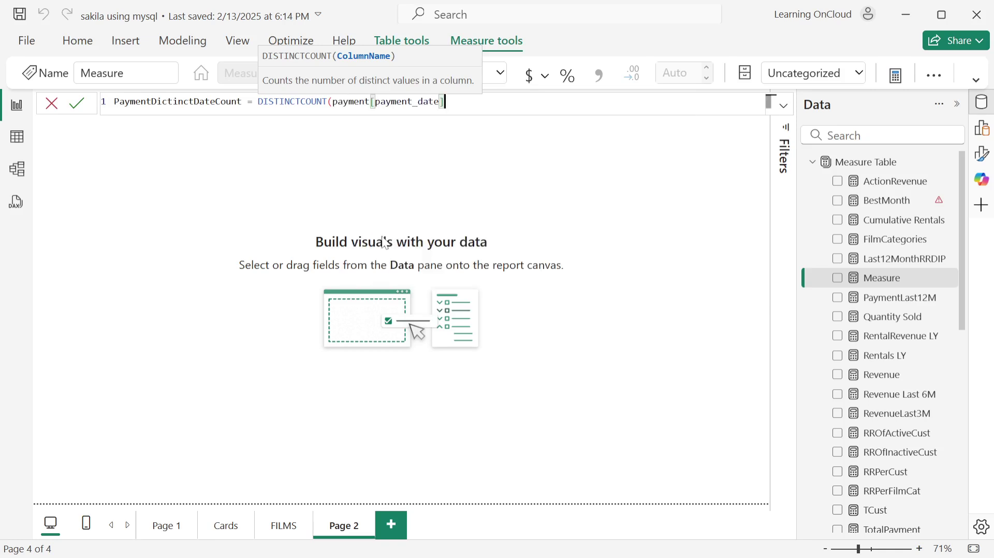
pyautogui.write(')')
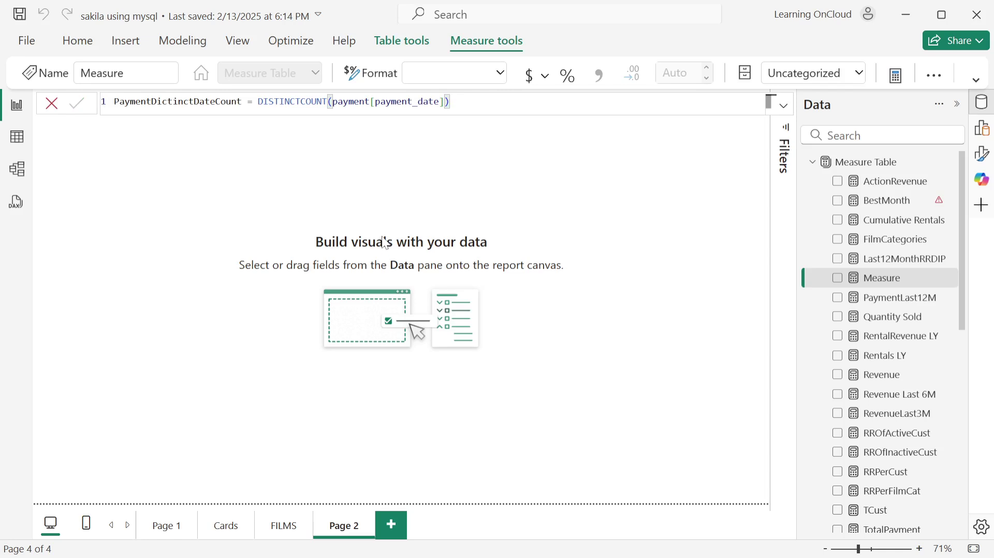
pyautogui.click(384, 243)
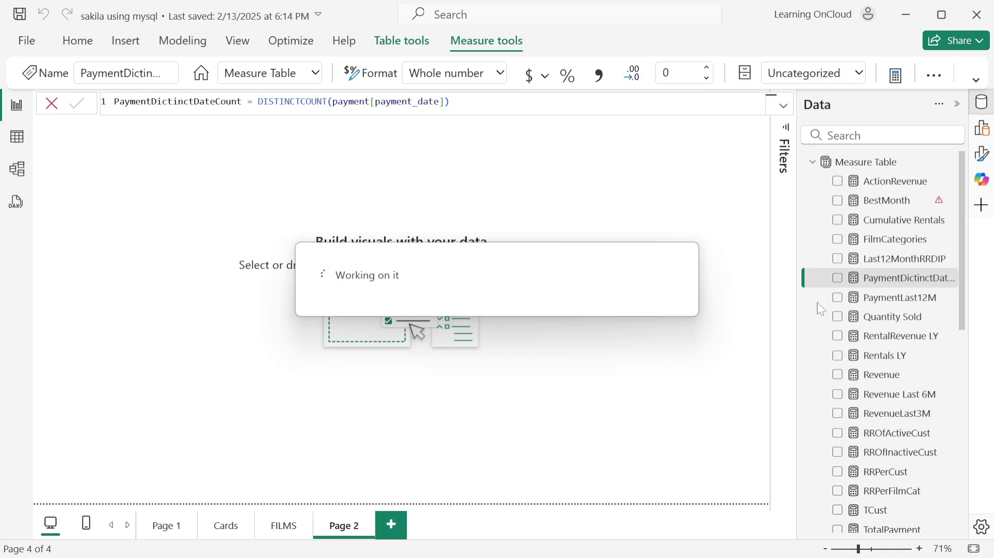
# Add a card visual to Page 2 showing the PaymentDictinctDateCount measure, and widen the card to fit its label
pyautogui.moveTo(800, 309); pyautogui.dragTo(780, 310)
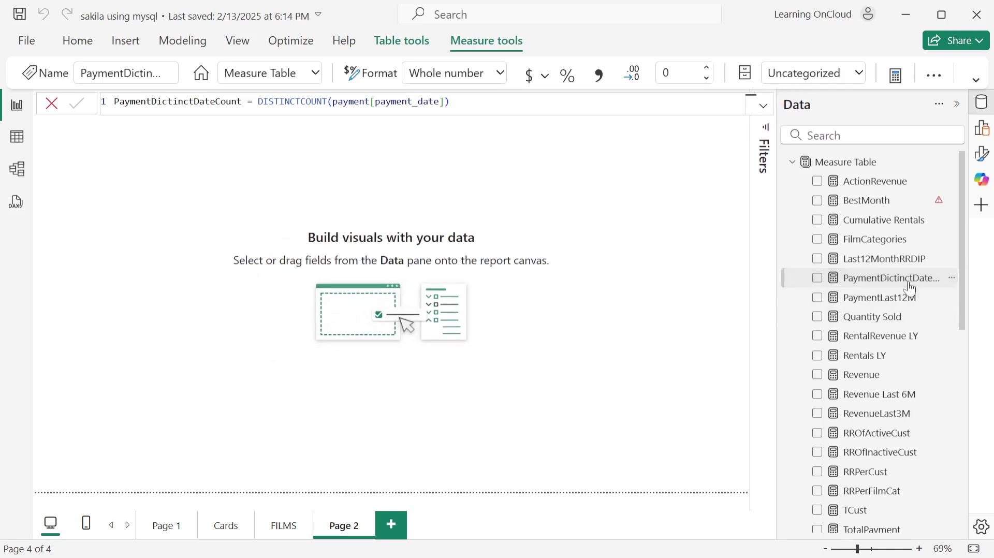
pyautogui.click(981, 131)
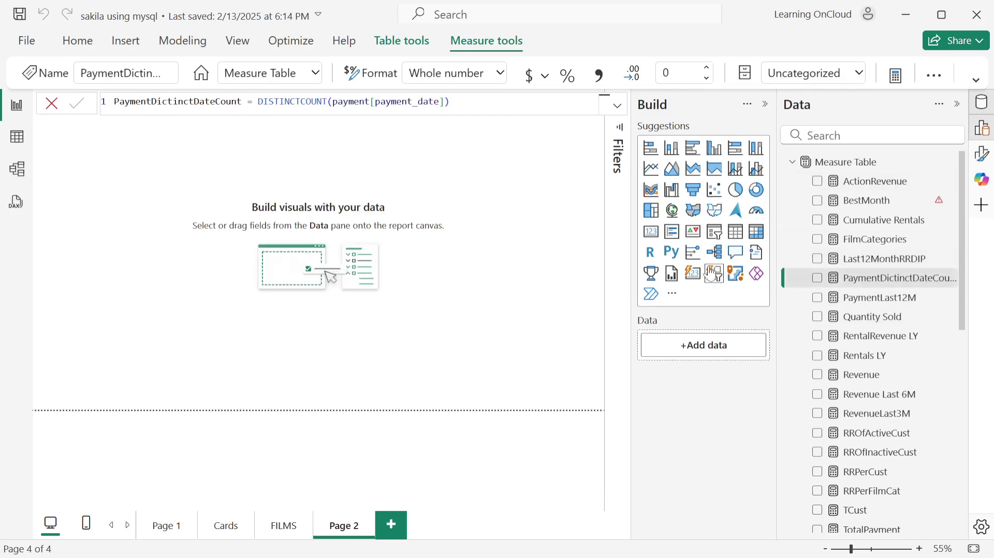
pyautogui.click(696, 278)
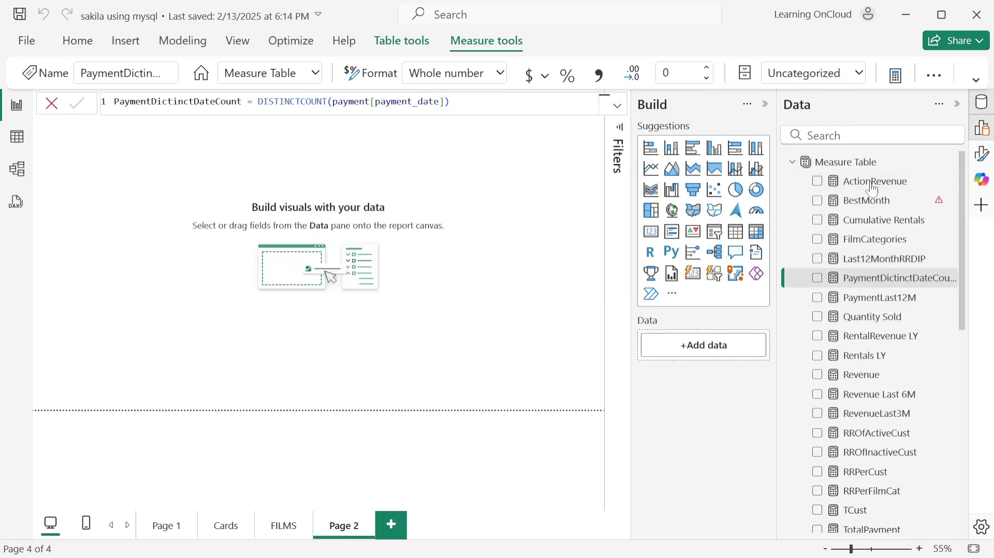
pyautogui.click(981, 135)
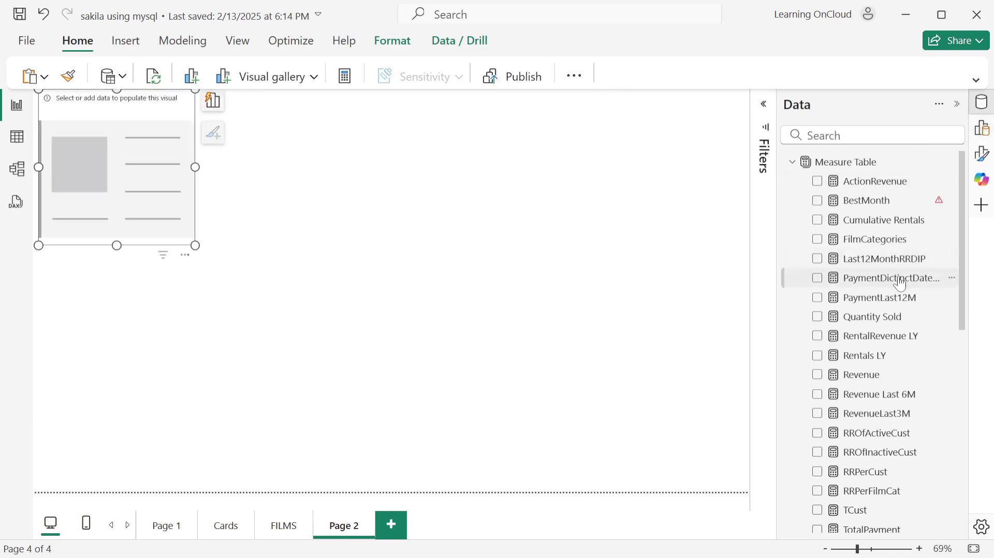
pyautogui.moveTo(899, 277); pyautogui.dragTo(155, 190)
pyautogui.moveTo(199, 166); pyautogui.dragTo(328, 166)
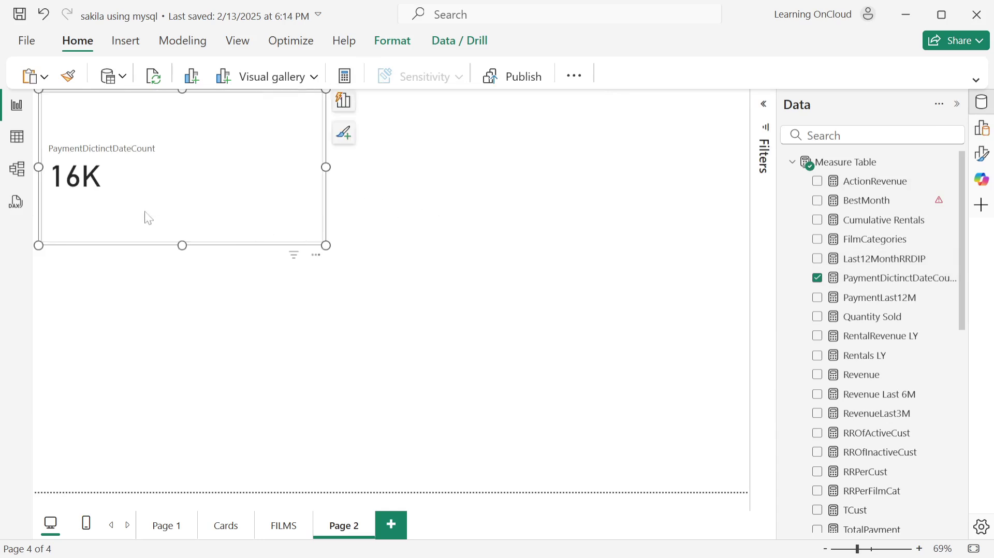
pyautogui.press('Escape')
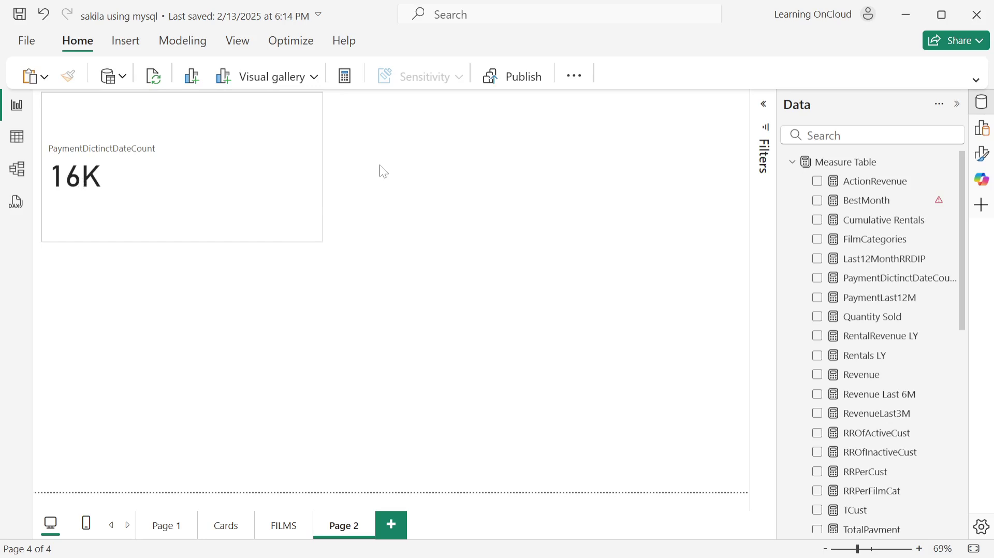
# Add a new measure to the Measure Table and name it PaymentRowCount
pyautogui.click(896, 283)
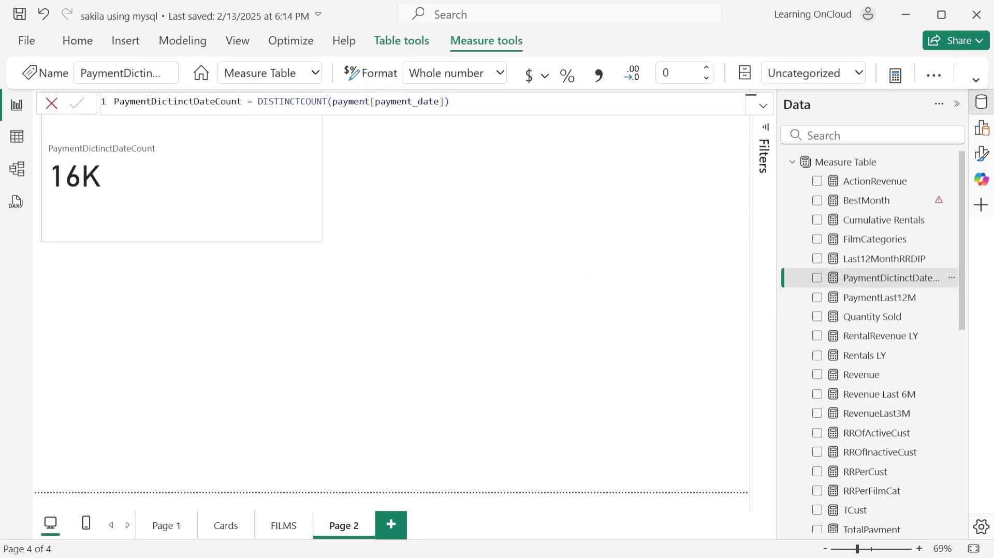
pyautogui.moveTo(217, 166)
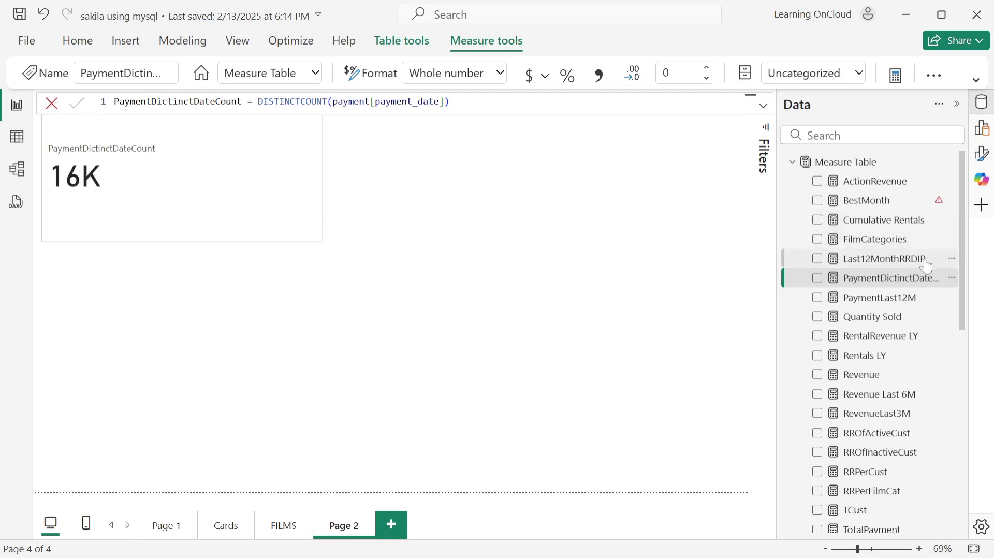
pyautogui.click(952, 277)
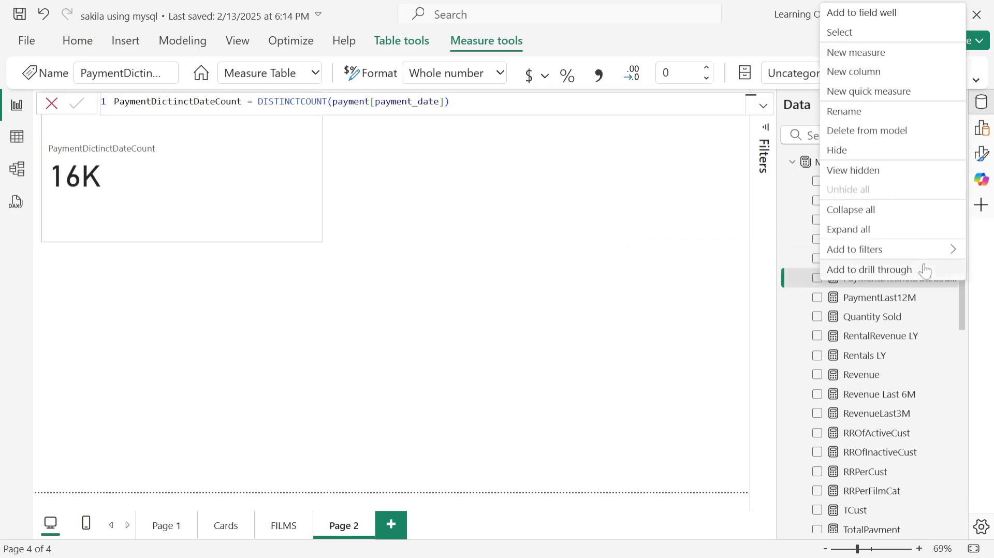
pyautogui.press('Escape')
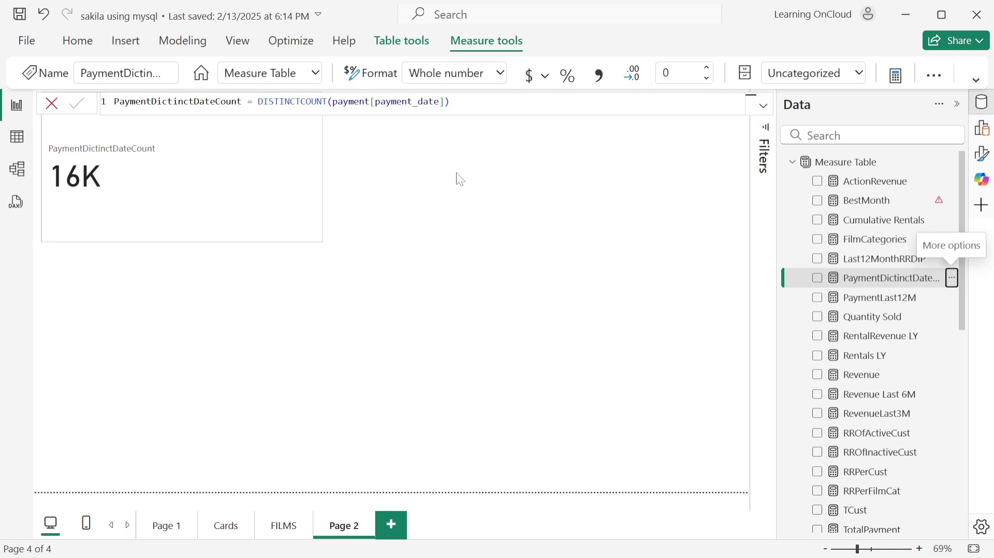
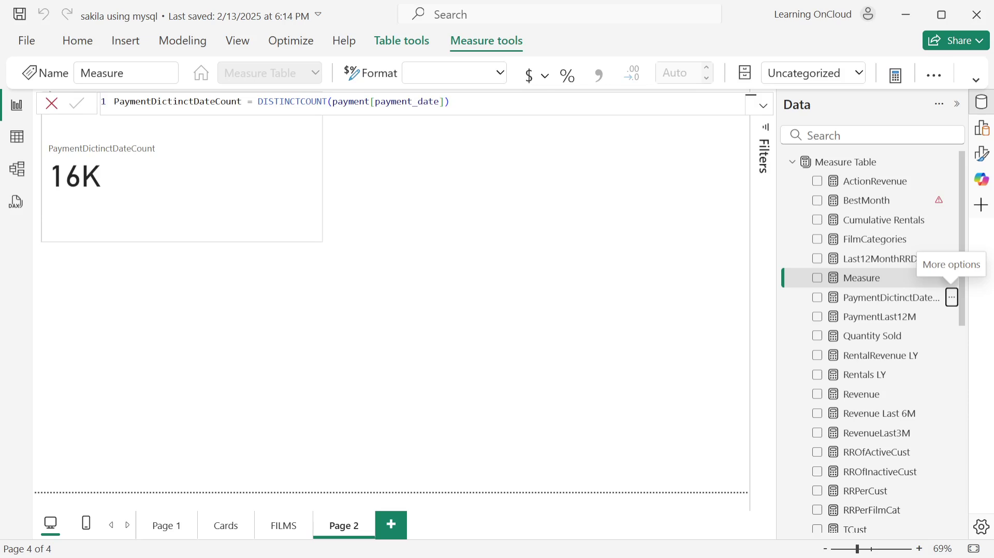
pyautogui.hotkey('ctrl', 'a')
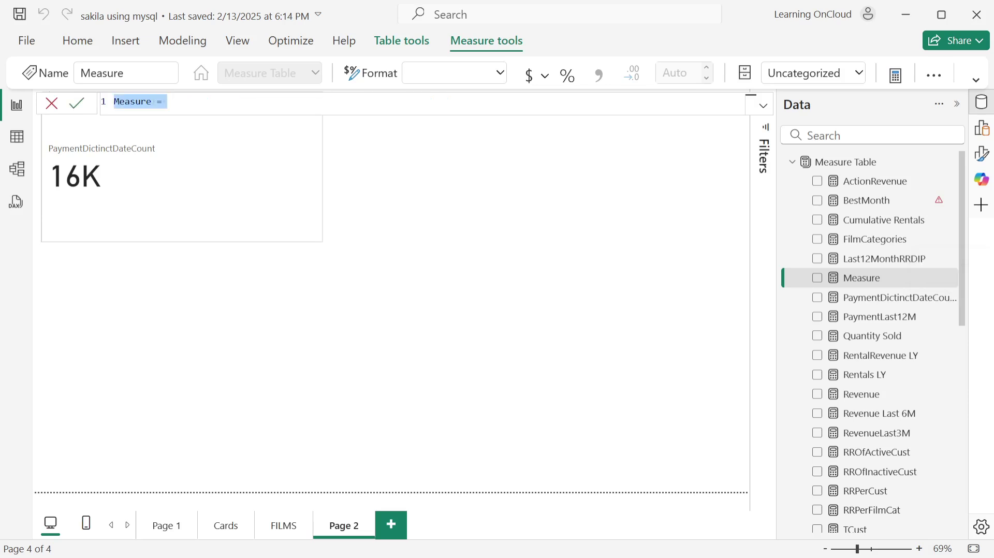
pyautogui.write('PaymentRow')
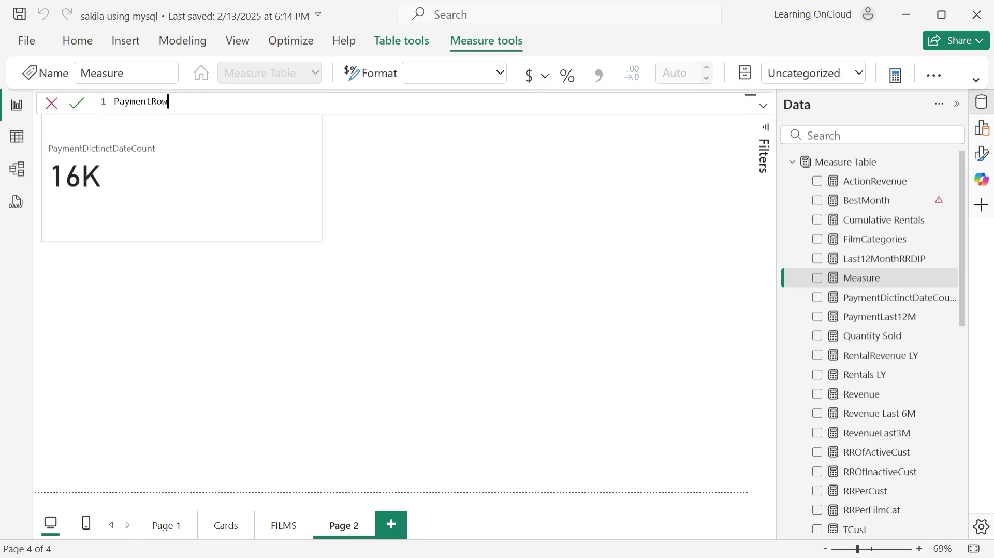
pyautogui.write('Count = count')
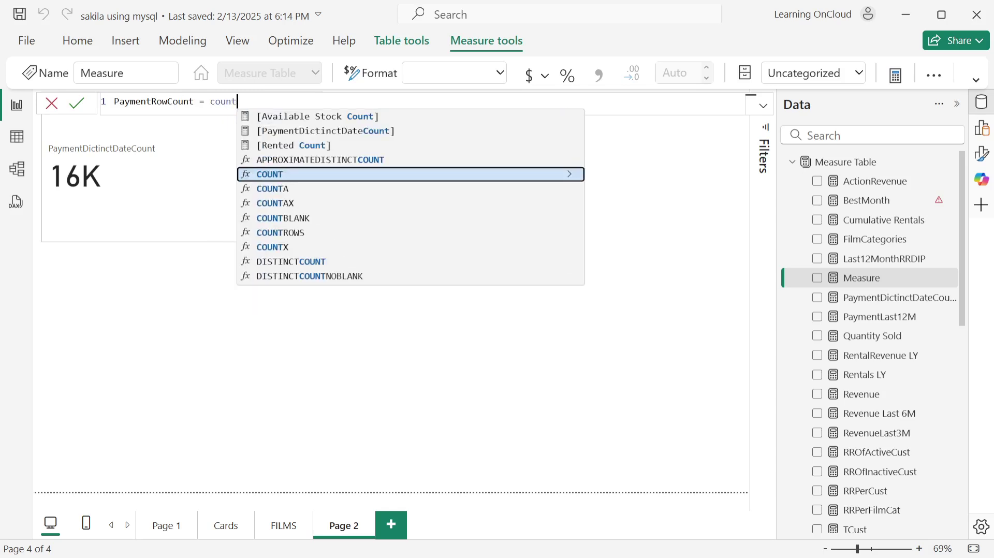
# Define the PaymentRowCount measure as COUNTROWS(payment) and commit the formula
pyautogui.press('Down')
pyautogui.press('Down')
pyautogui.press('Down')
pyautogui.press('Down')
pyautogui.press('Tab')
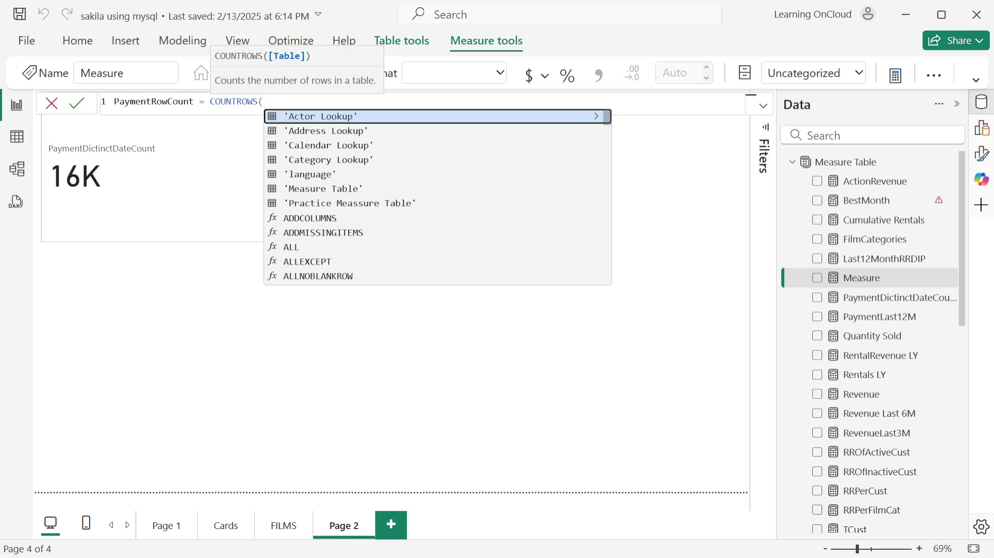
pyautogui.write('pa')
pyautogui.press('Down')
pyautogui.press('Tab')
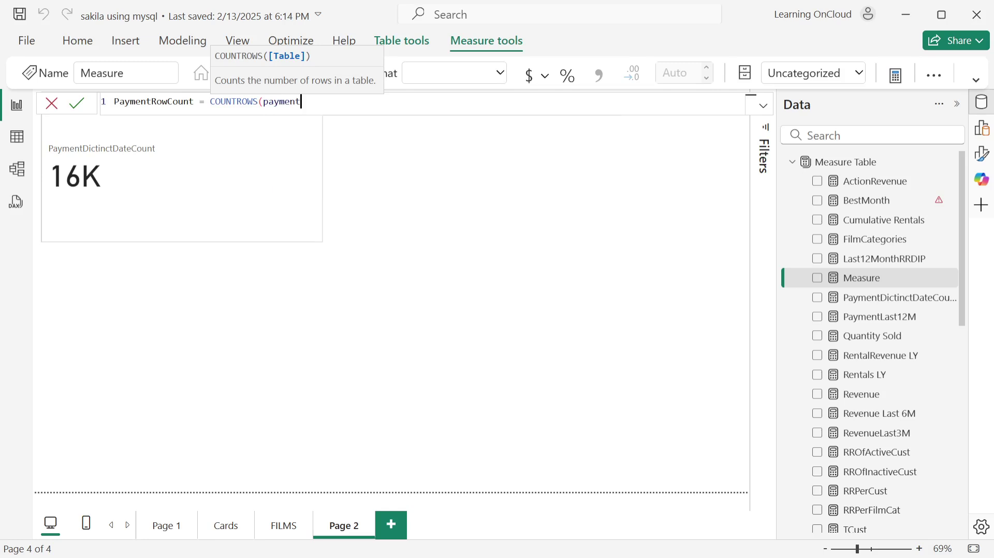
pyautogui.write(')')
pyautogui.press('Return')
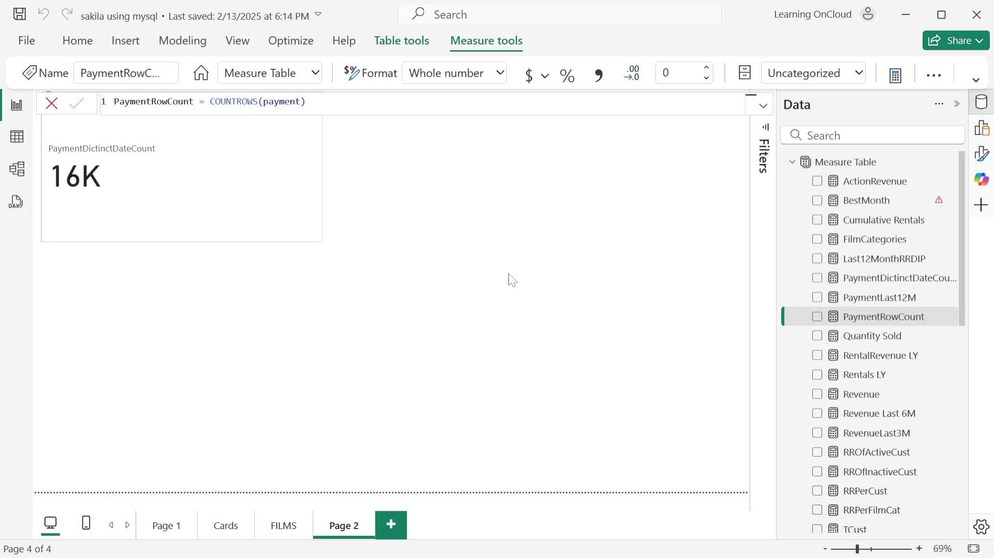
# Add the PaymentRowCount measure to the existing card visual on Page 2 and nudge the visual toward the page's edge
pyautogui.moveTo(899, 322); pyautogui.dragTo(250, 181)
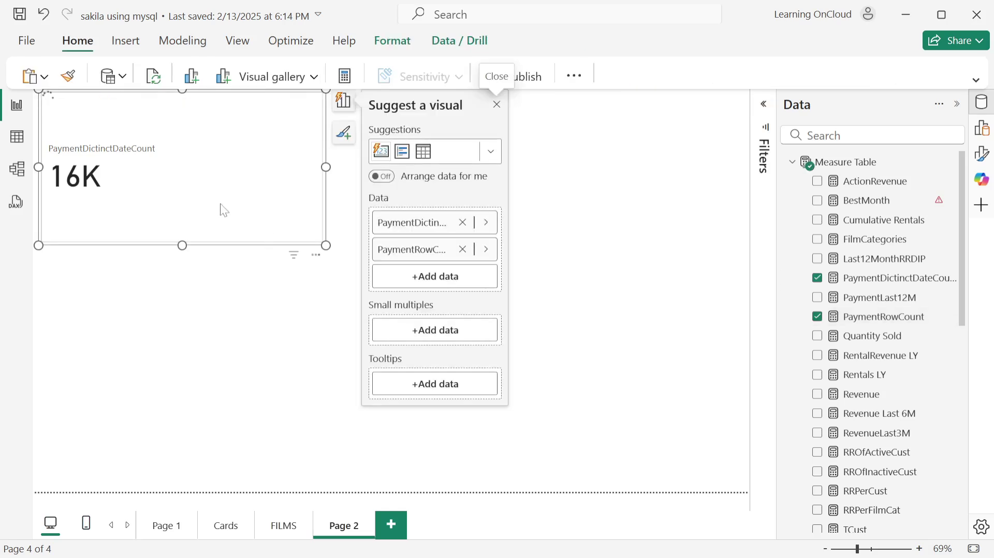
pyautogui.click(617, 188)
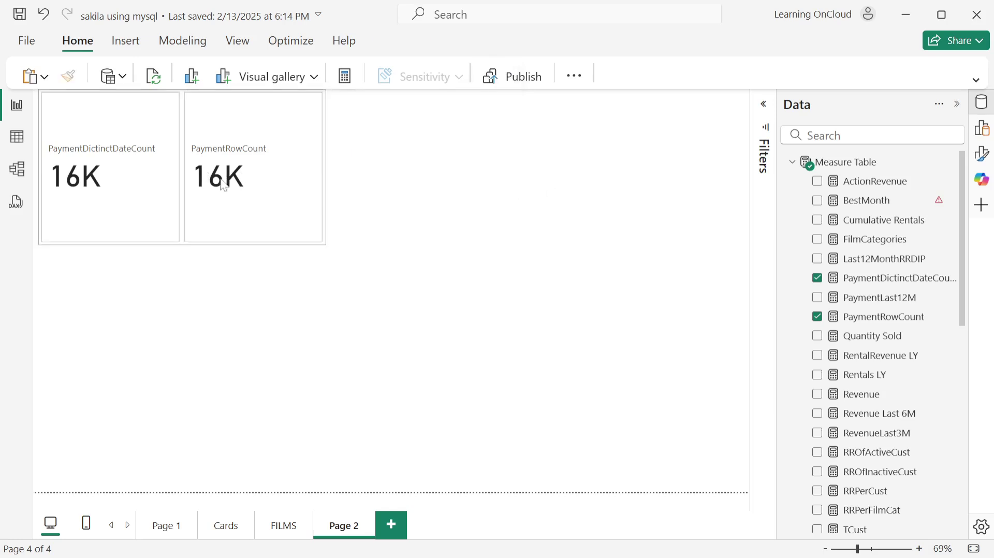
pyautogui.moveTo(264, 192); pyautogui.dragTo(234, 188)
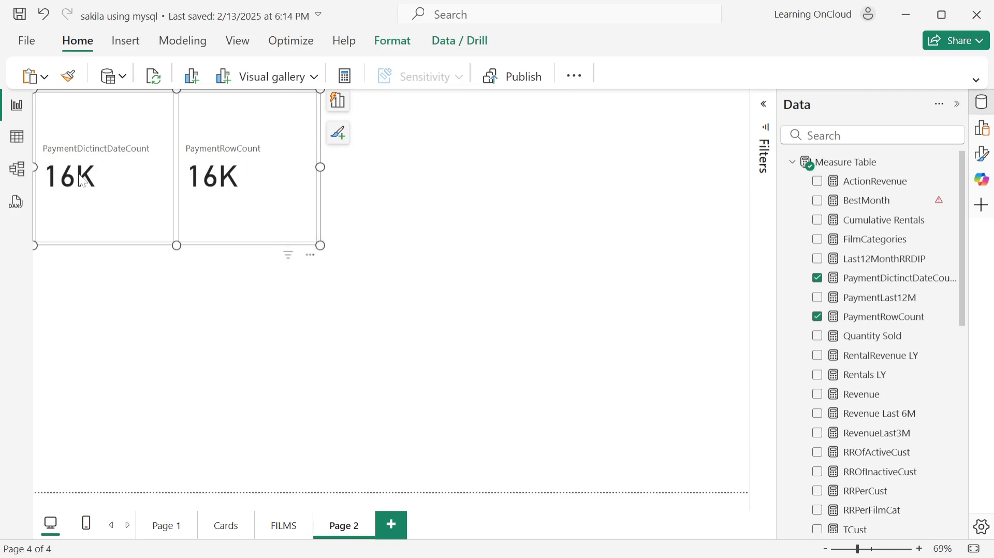
# Set the display units of the PaymentDictinctDateCount callout value in the card visual to None
pyautogui.click(982, 104)
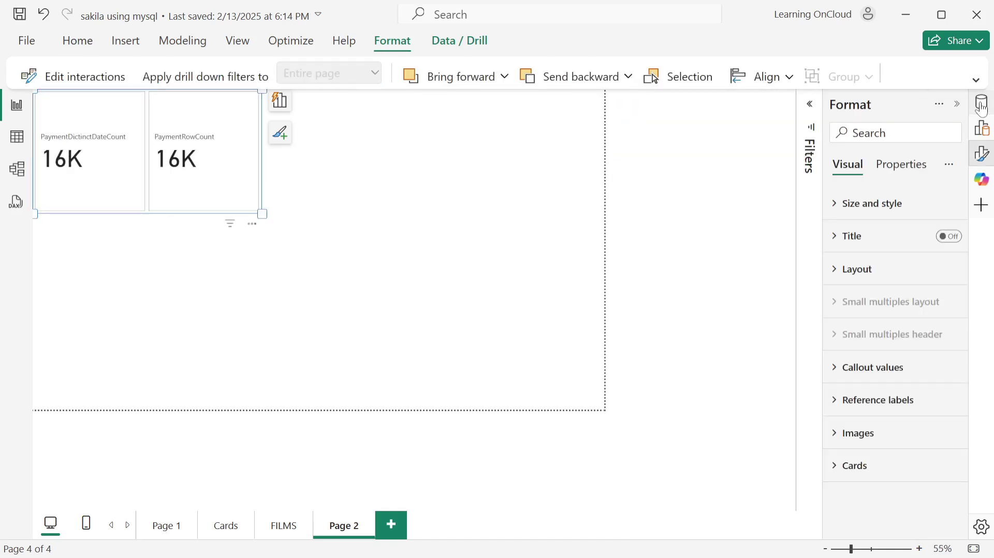
pyautogui.click(85, 192)
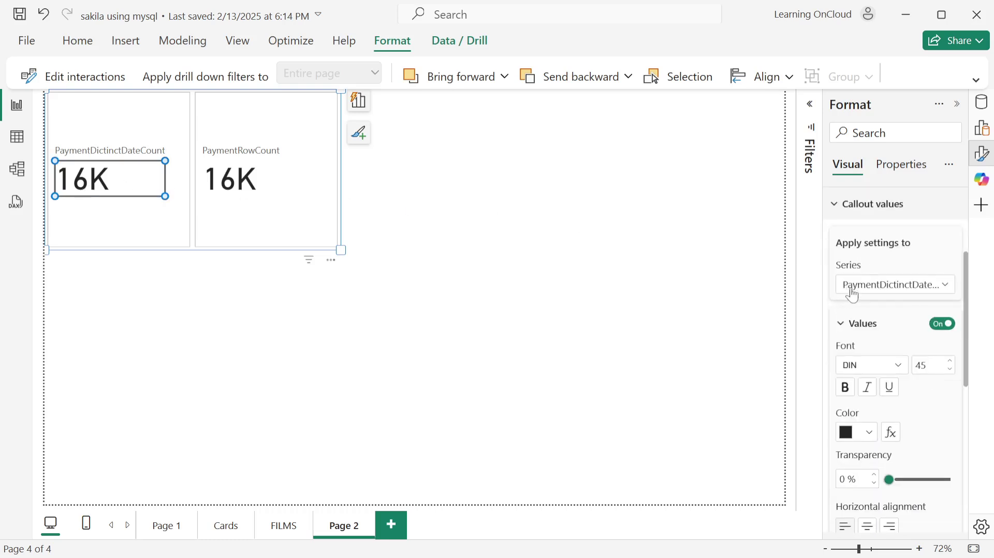
pyautogui.click(889, 292)
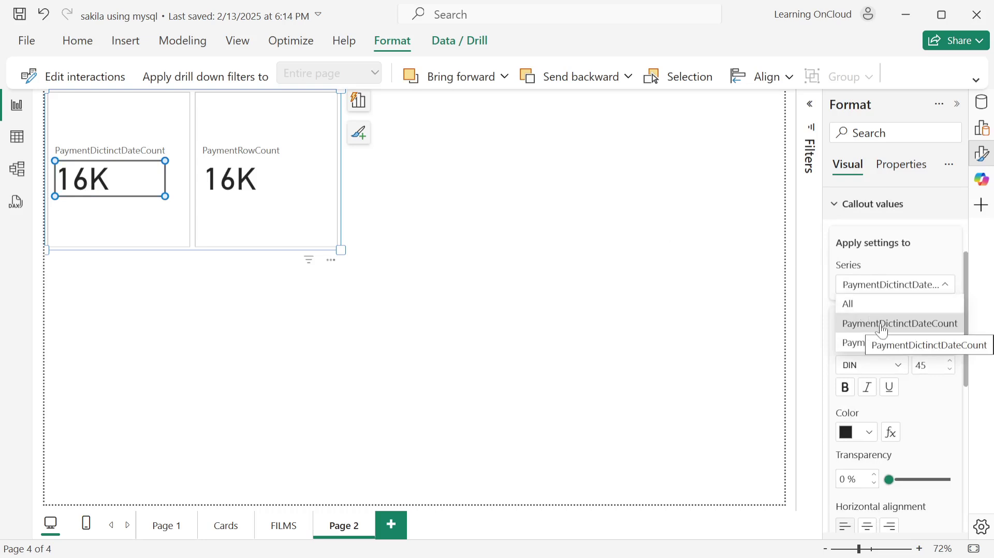
pyautogui.click(882, 326)
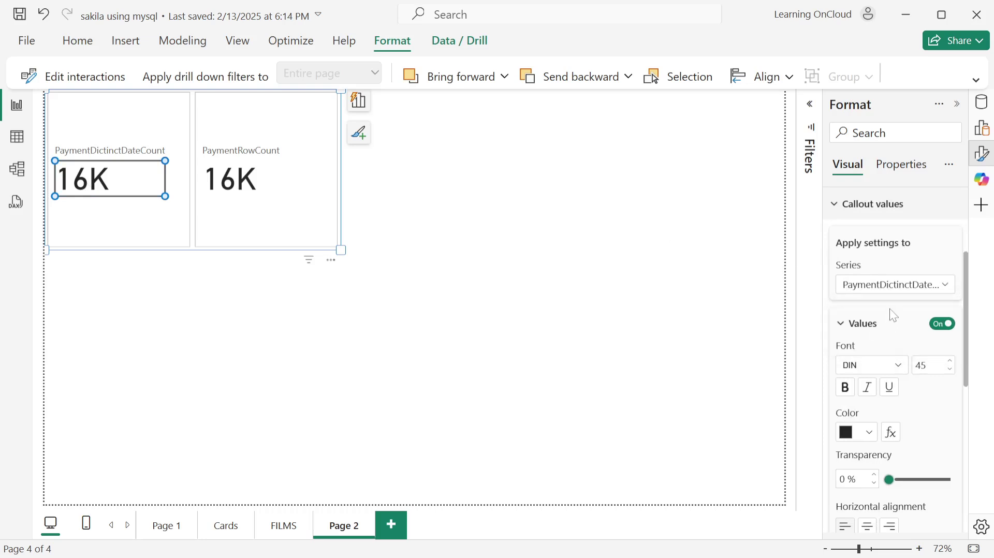
pyautogui.scroll(-5, 890, 314)
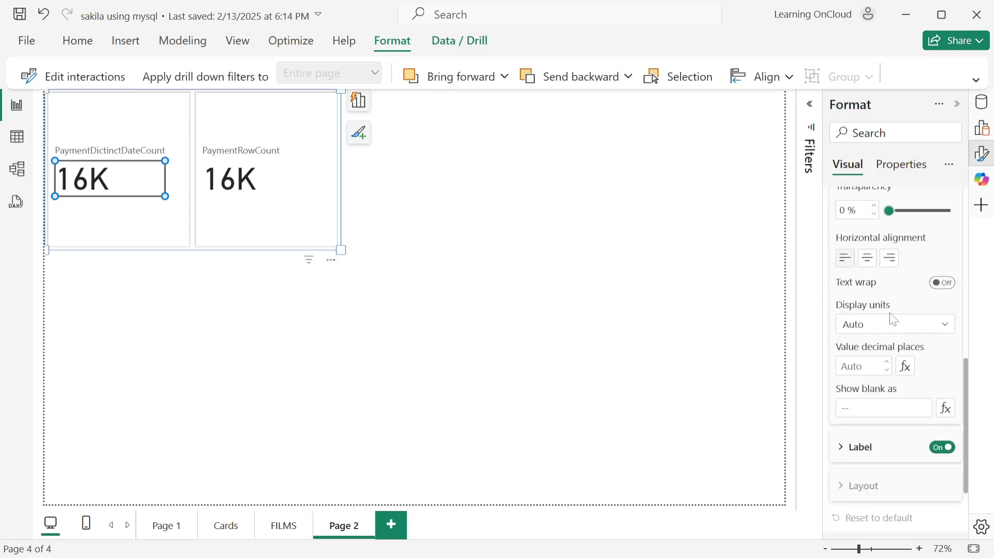
pyautogui.click(935, 332)
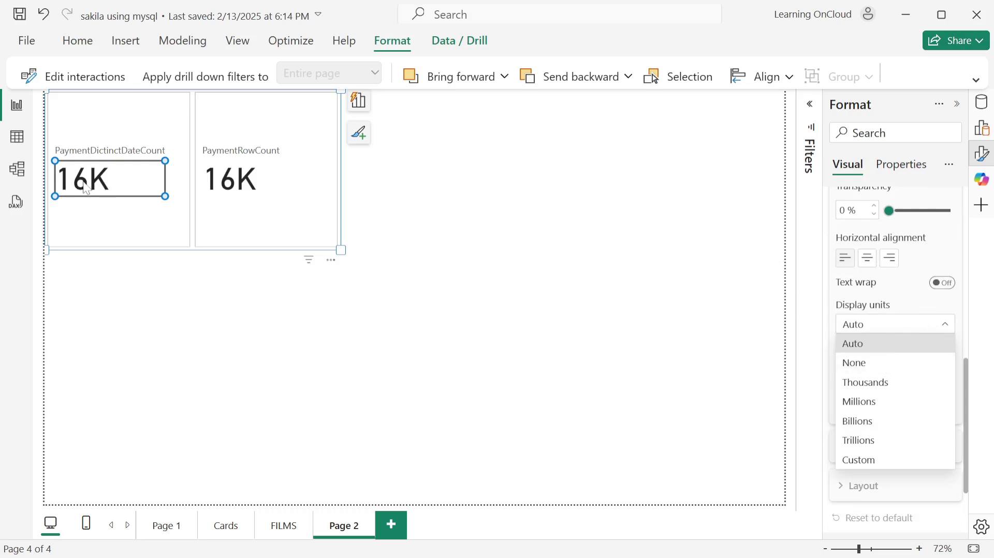
pyautogui.click(866, 364)
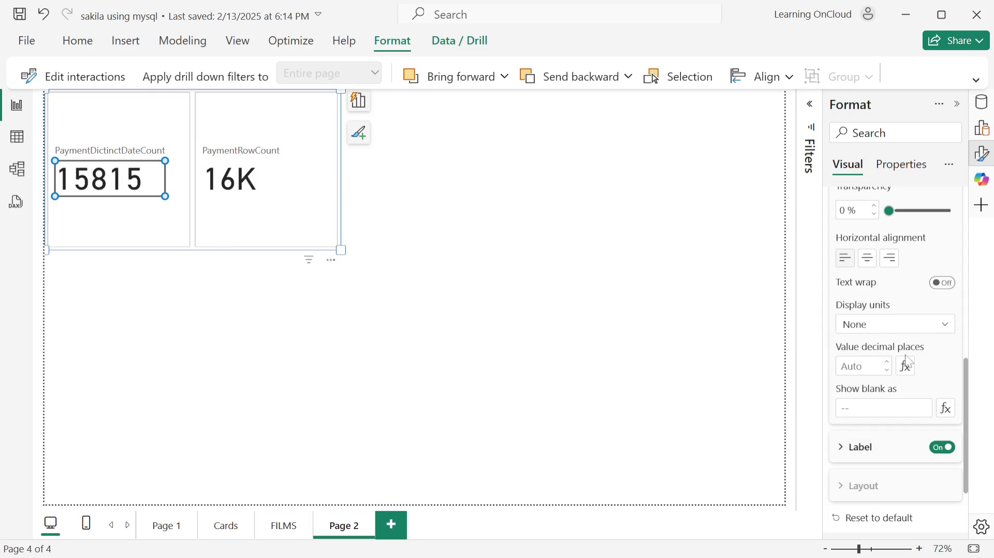
# Set the display units of the PaymentRowCount callout value to None and deselect the card visual
pyautogui.scroll(5, 906, 357)
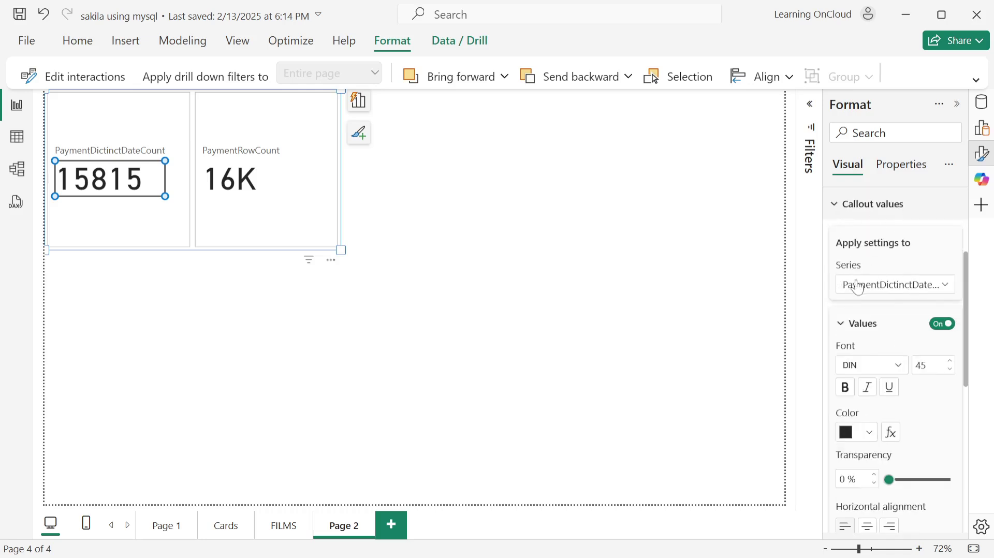
pyautogui.click(887, 290)
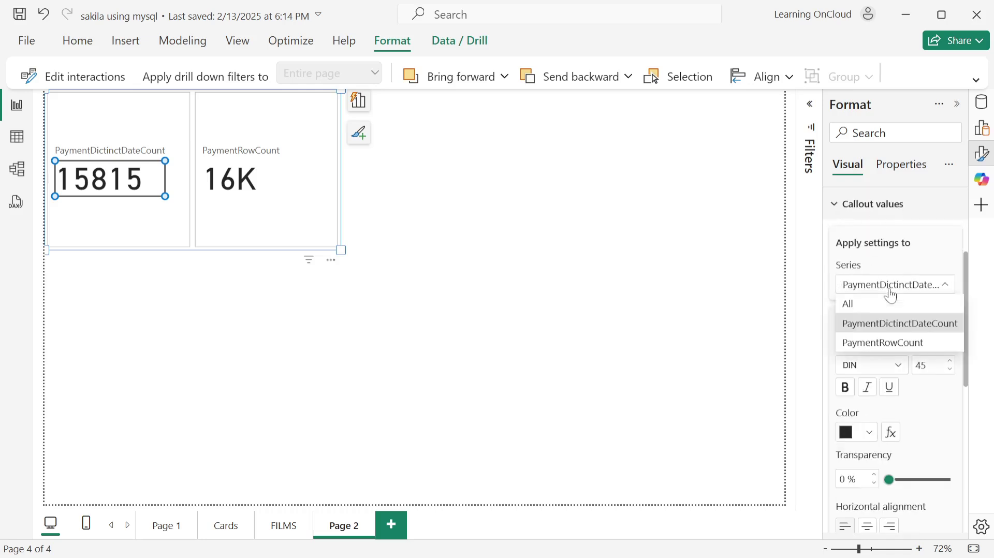
pyautogui.click(895, 343)
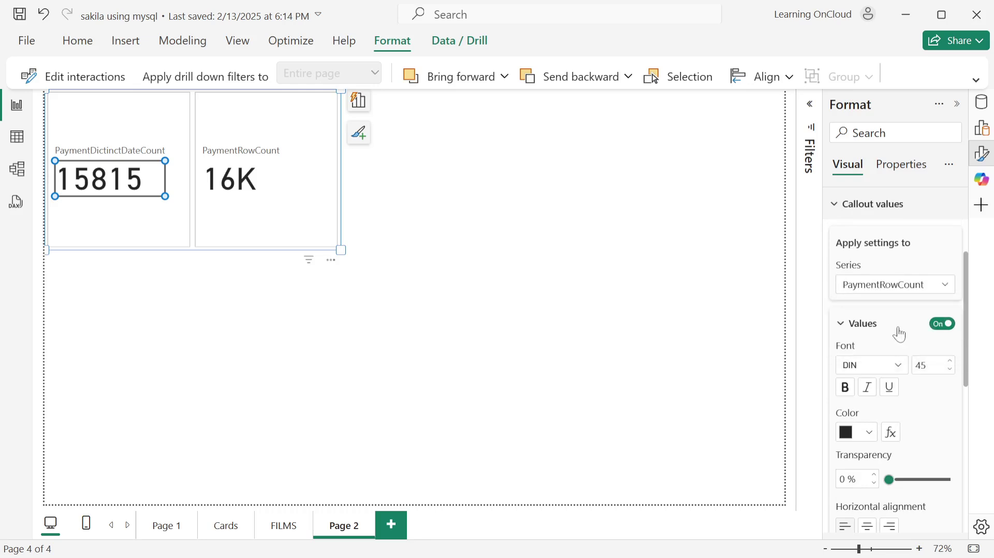
pyautogui.scroll(-5, 899, 334)
pyautogui.click(892, 326)
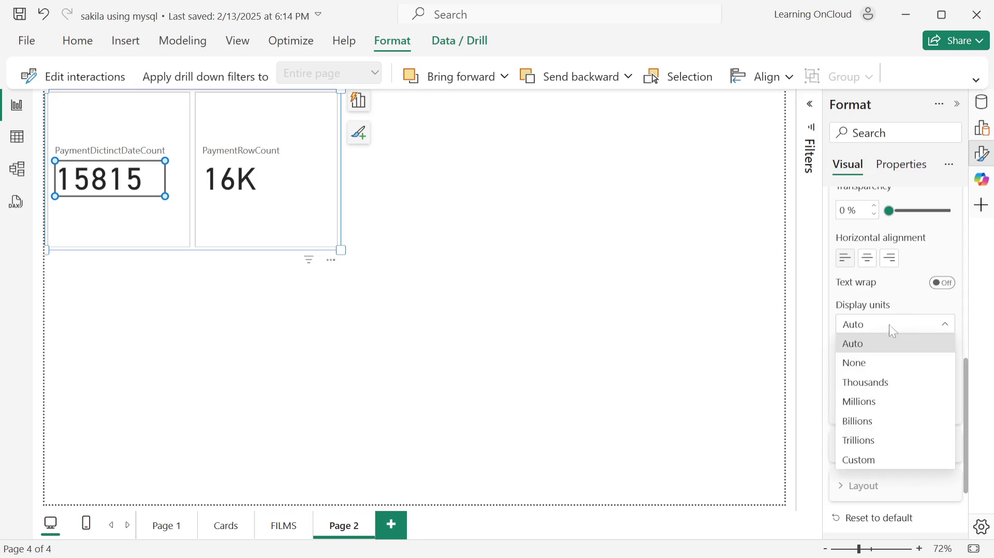
pyautogui.click(865, 365)
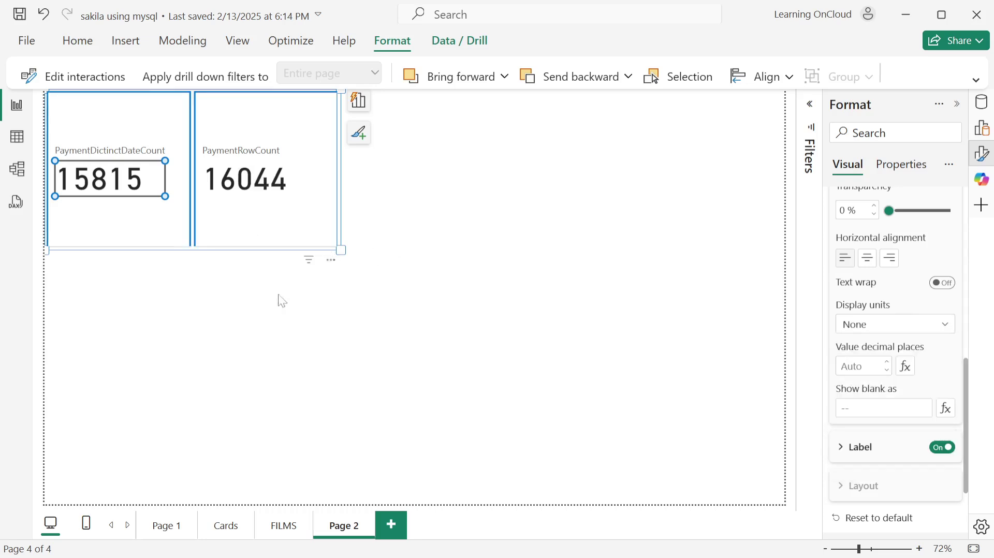
pyautogui.press('Escape')
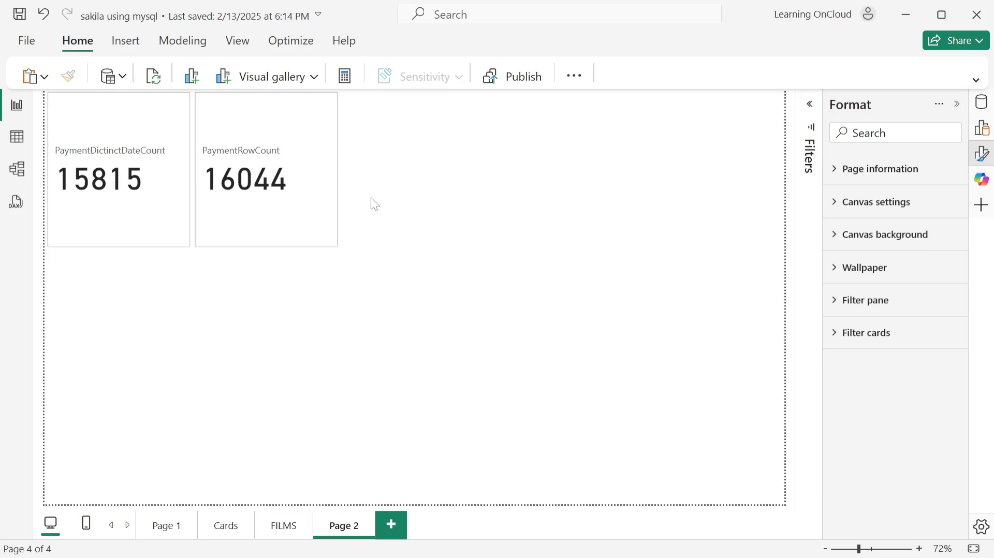
# Hide the formatting options, add another measure to the Measure Table and name it CalendarDateDictinctCount
pyautogui.click(981, 102)
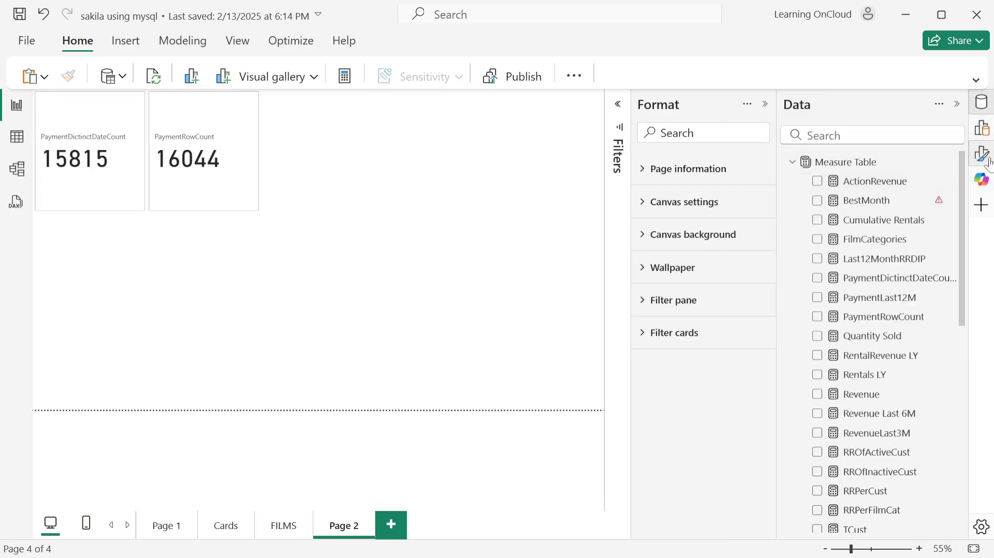
pyautogui.click(981, 153)
pyautogui.click(948, 187)
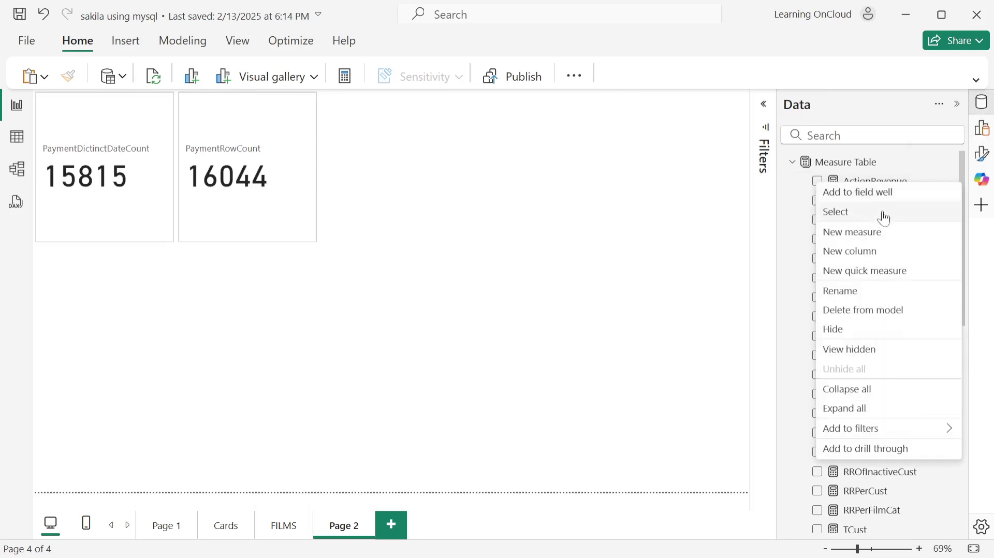
pyautogui.click(876, 231)
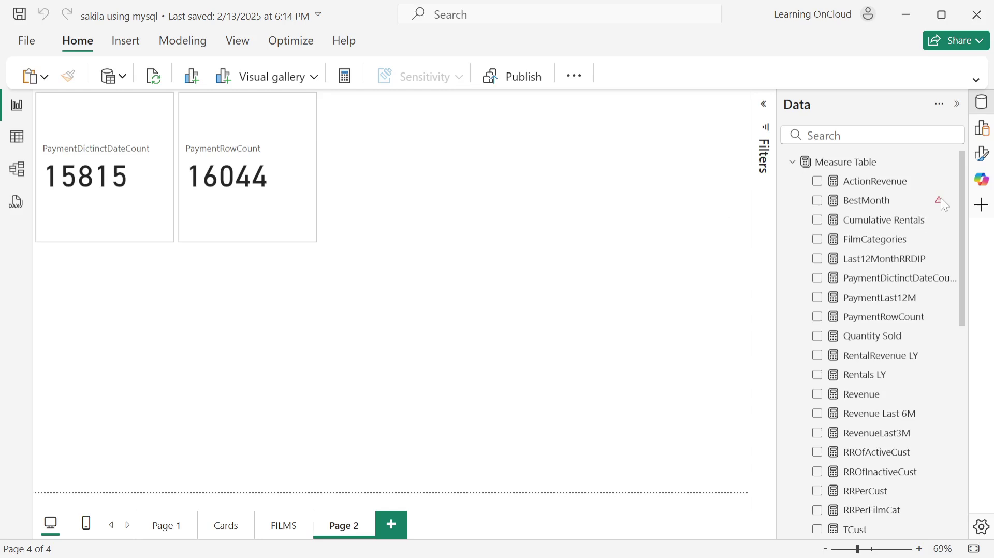
pyautogui.click(188, 77)
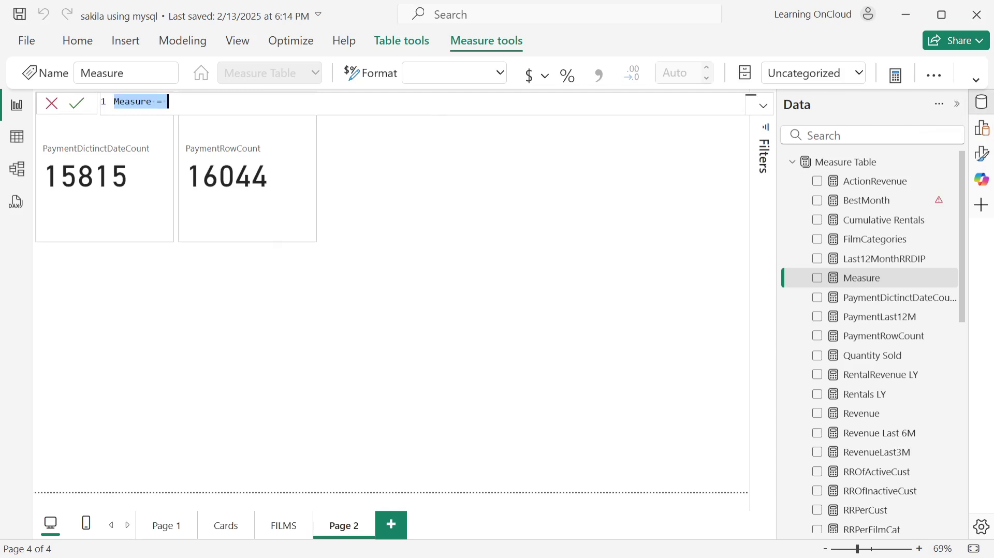
pyautogui.write('Cal')
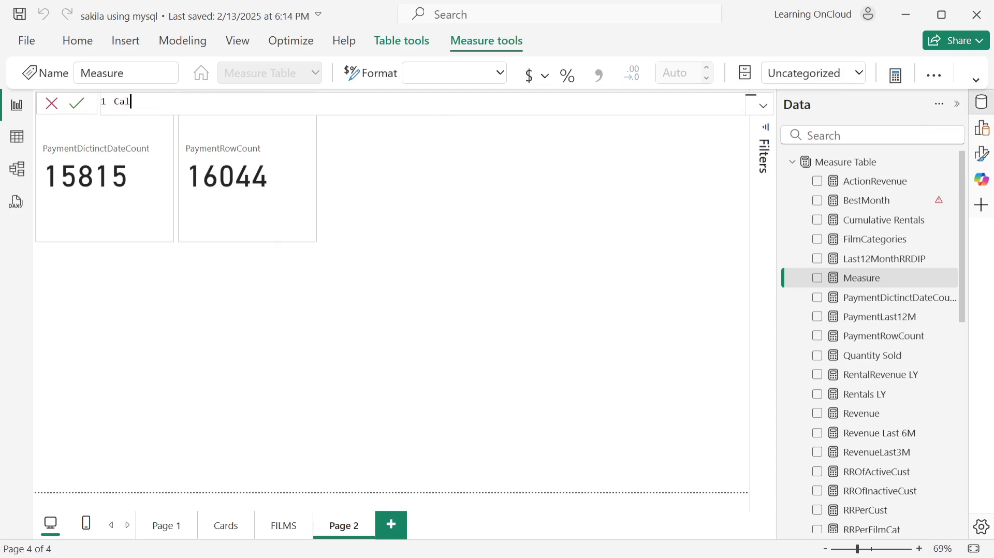
pyautogui.write('endat')
pyautogui.write('teDictinct')
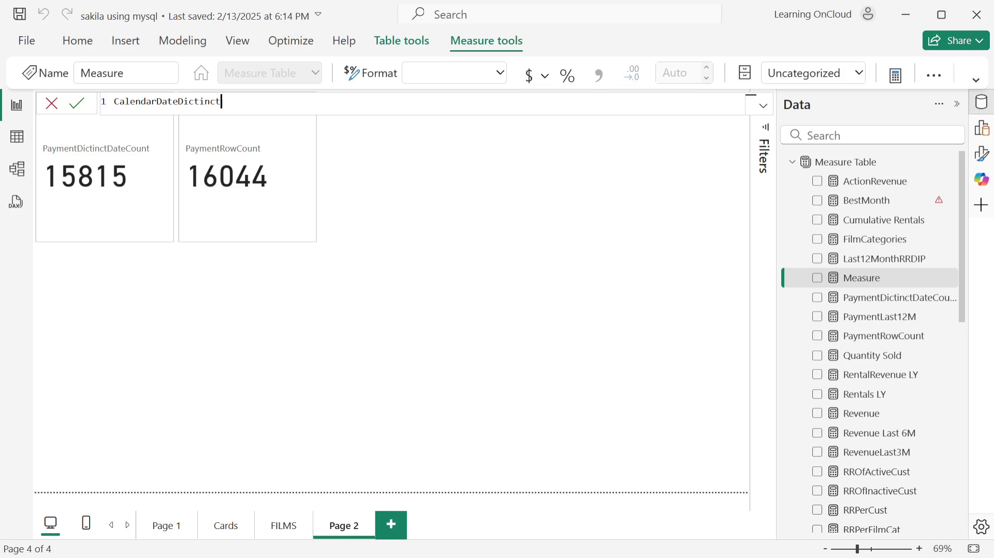
pyautogui.write('Count = dictinc')
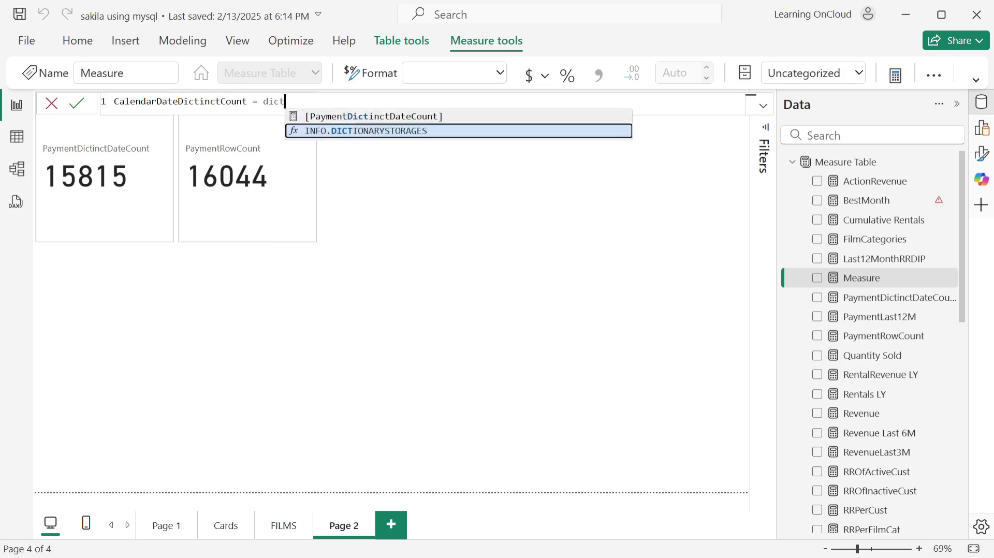
# Define the CalendarDateDictinctCount measure as DISTINCTCOUNT('Calendar Lookup'[Date]) and commit the formula
pyautogui.press('BackSpace')
pyautogui.press('BackSpace')
pyautogui.press('BackSpace')
pyautogui.press('BackSpace')
pyautogui.press('BackSpace')
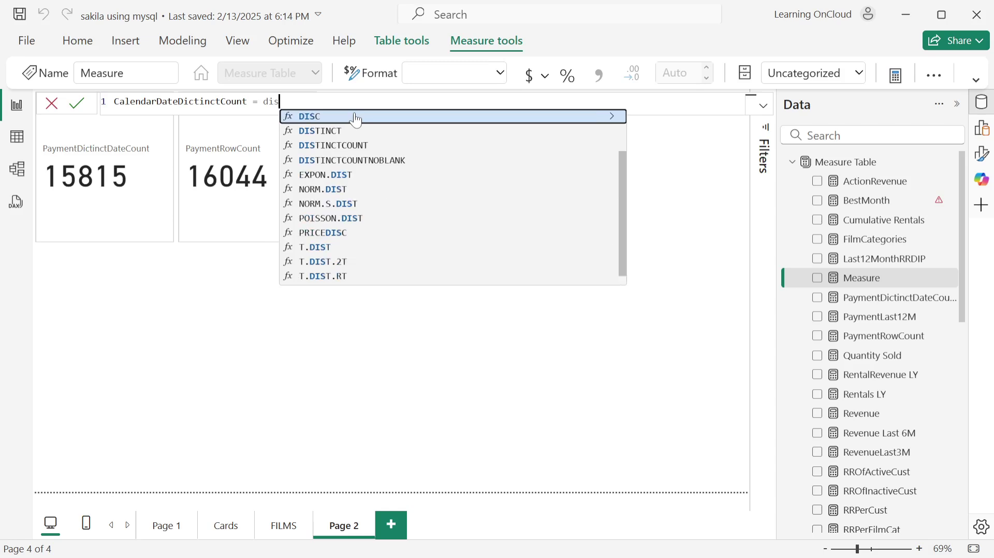
pyautogui.write('stinct')
pyautogui.press('Down')
pyautogui.press('Tab')
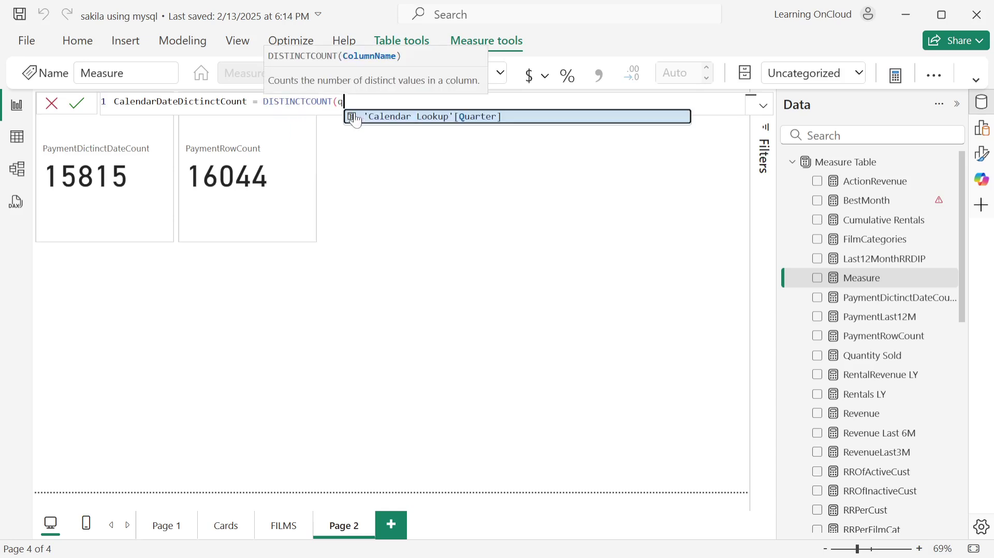
pyautogui.write('cale')
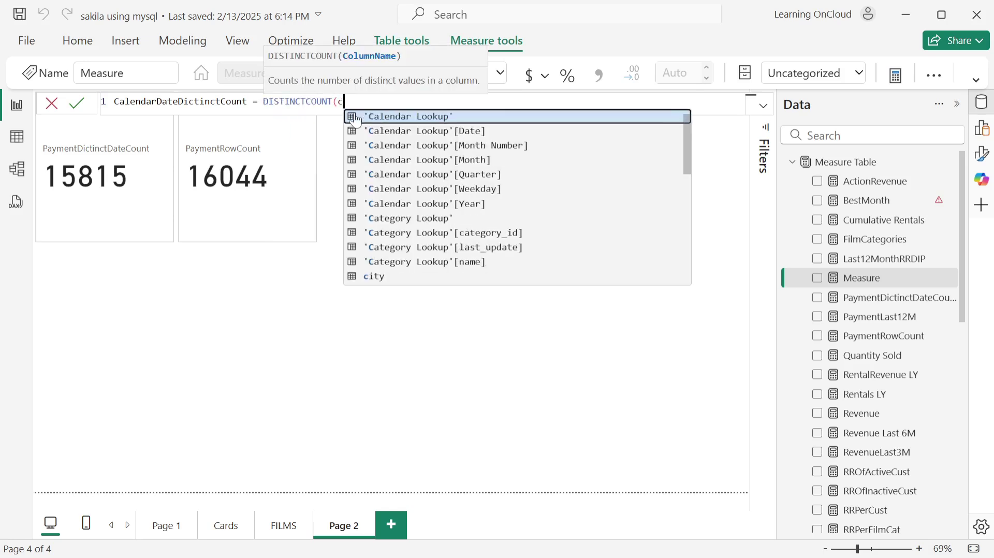
pyautogui.press('Down')
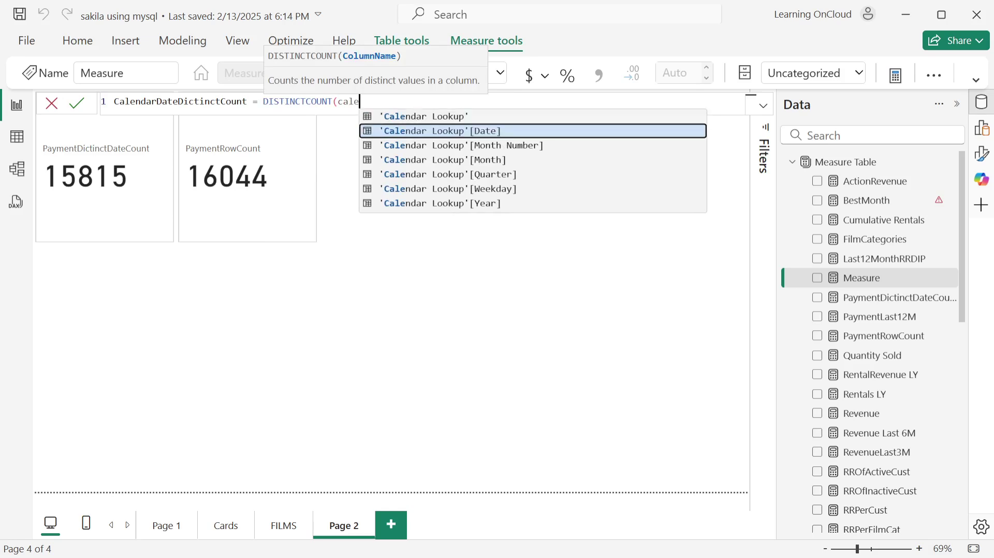
pyautogui.press('Tab')
pyautogui.write(')')
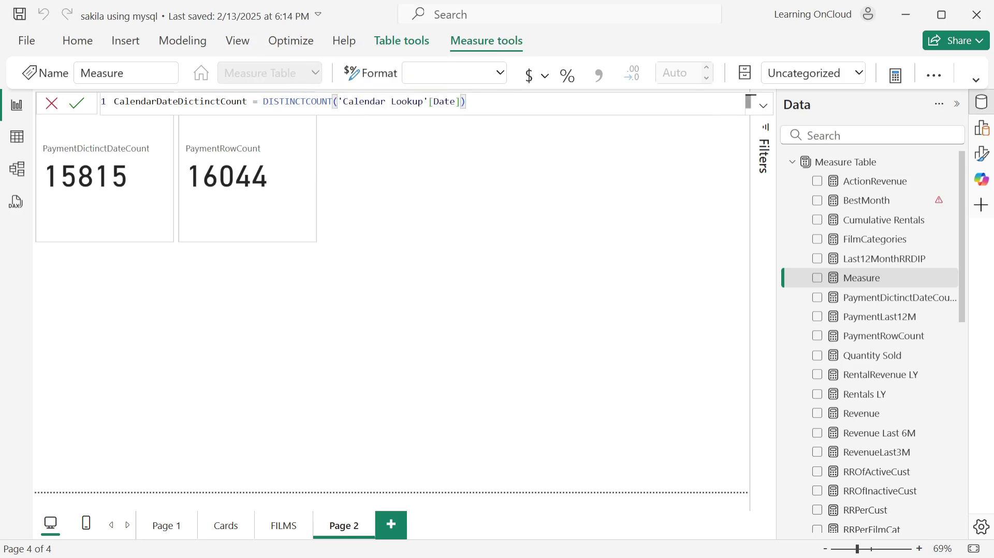
pyautogui.press('Return')
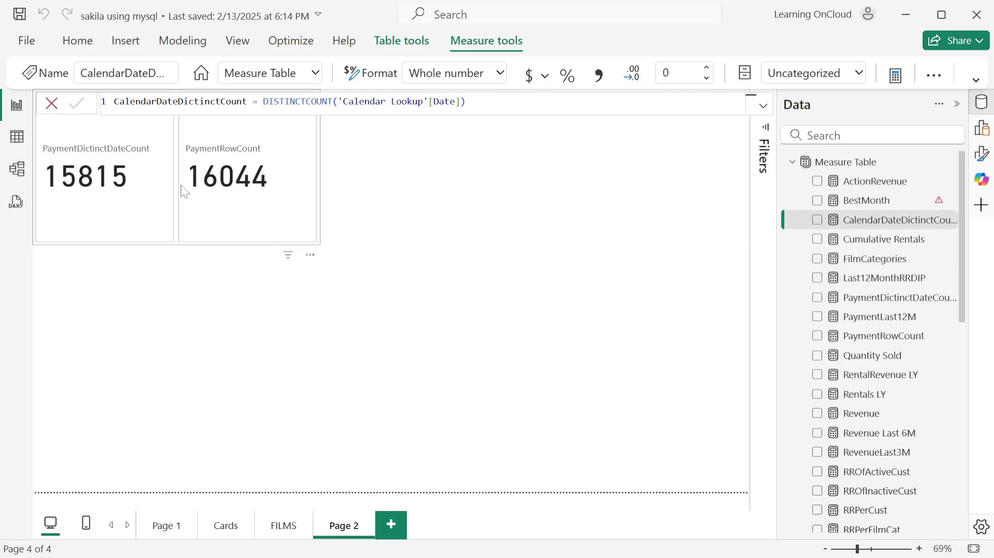
# Insert a new card visual beside the payment cards on Page 2 and add the CalendarDateDictinctCount measure to it
pyautogui.click(973, 156)
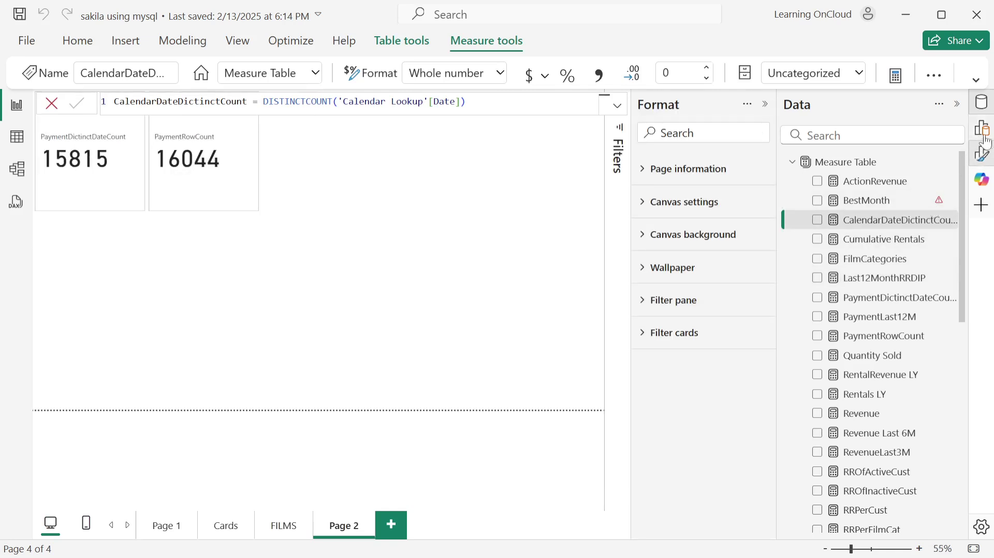
pyautogui.click(982, 127)
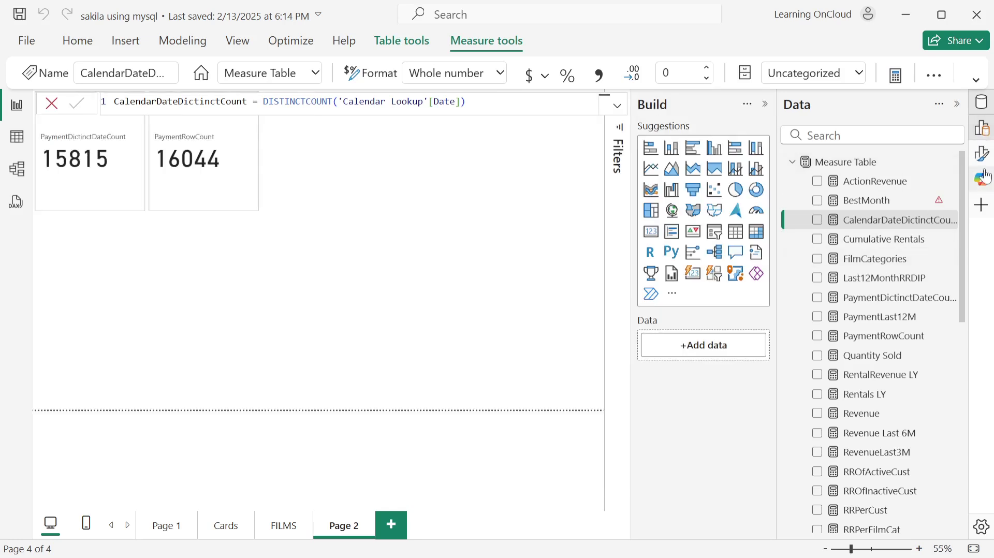
pyautogui.click(692, 273)
pyautogui.click(985, 130)
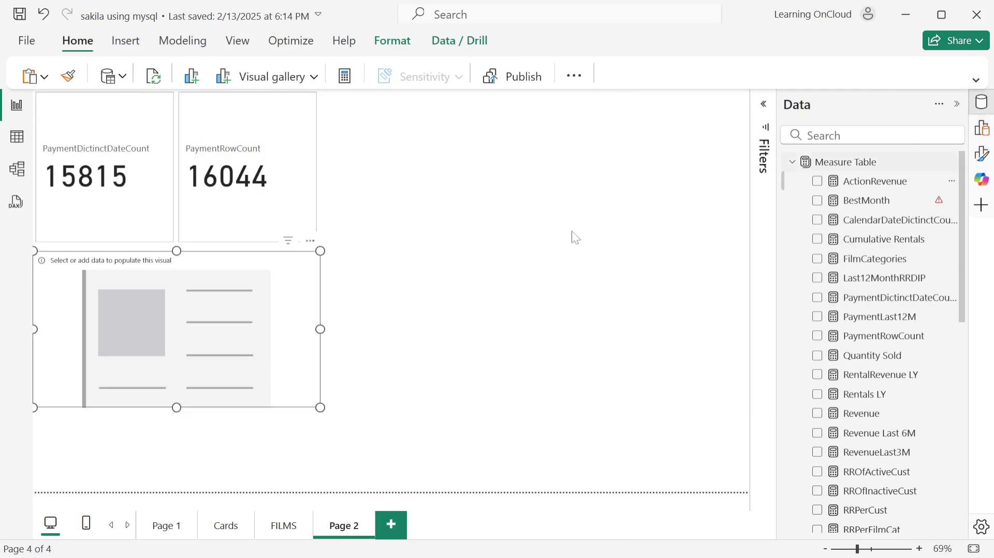
pyautogui.moveTo(98, 337); pyautogui.dragTo(407, 153)
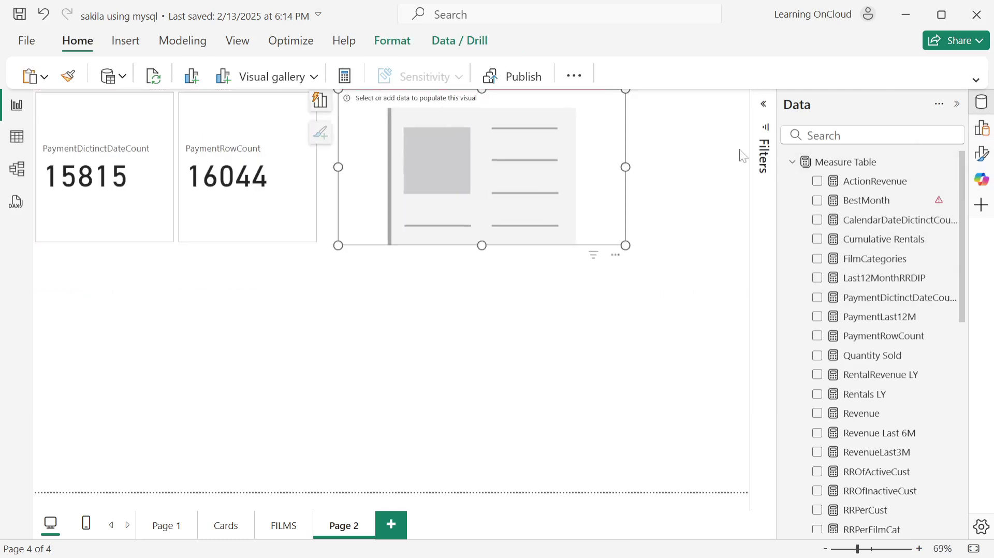
pyautogui.moveTo(909, 221); pyautogui.dragTo(512, 168)
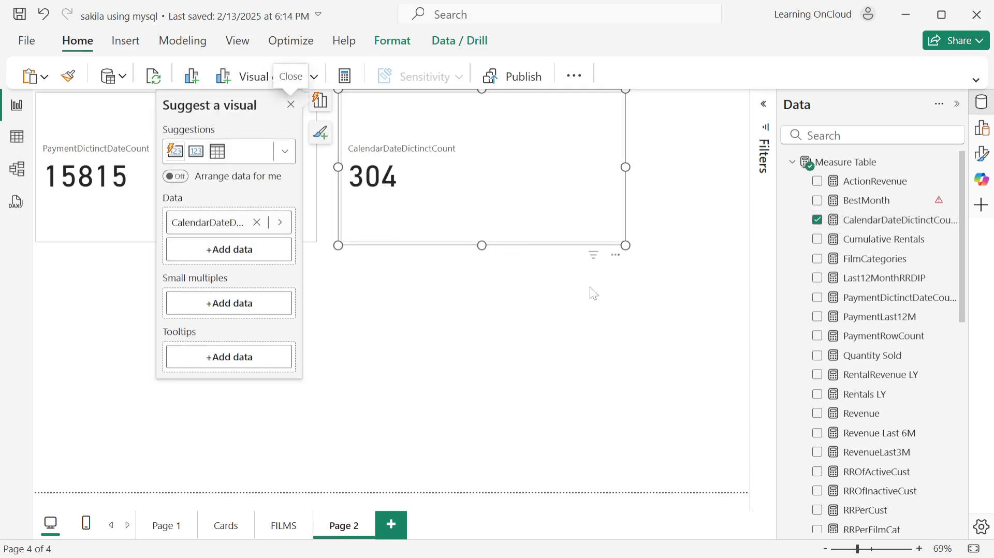
# Add another measure to the Measure Table, name it CalendarRowCount and begin its formula with the COUNTROWS function
pyautogui.rightClick(916, 205)
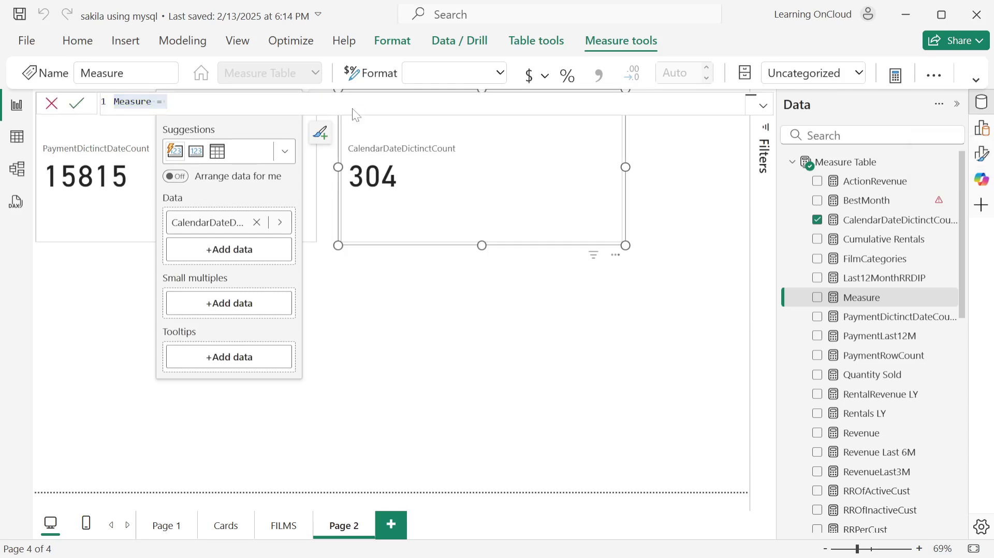
pyautogui.write('Rolli')
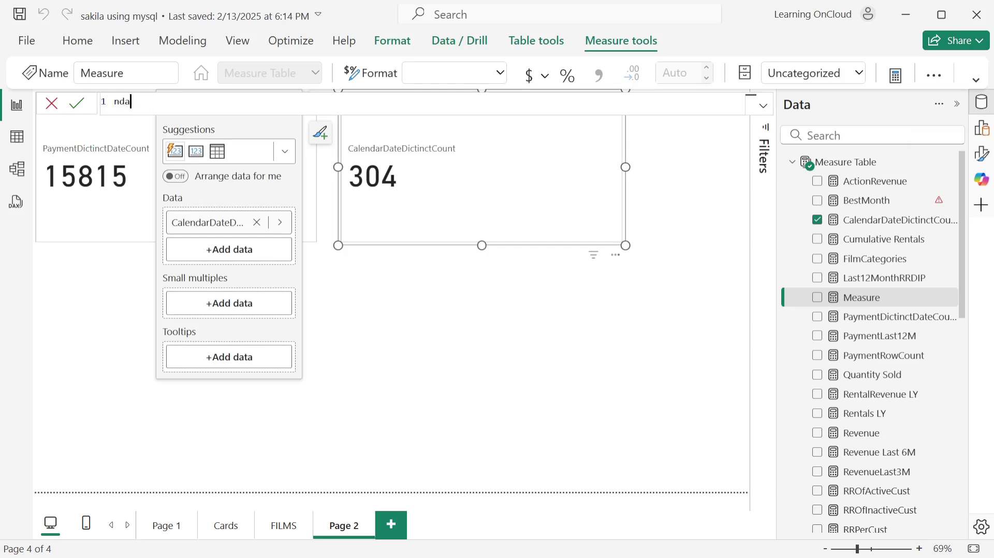
pyautogui.press('BackSpace')
pyautogui.press('BackSpace')
pyautogui.press('BackSpace')
pyautogui.press('BackSpace')
pyautogui.press('BackSpace')
pyautogui.write('Casle')
pyautogui.press('BackSpace')
pyautogui.press('BackSpace')
pyautogui.press('BackSpace')
pyautogui.write('lendarRowCount = countro')
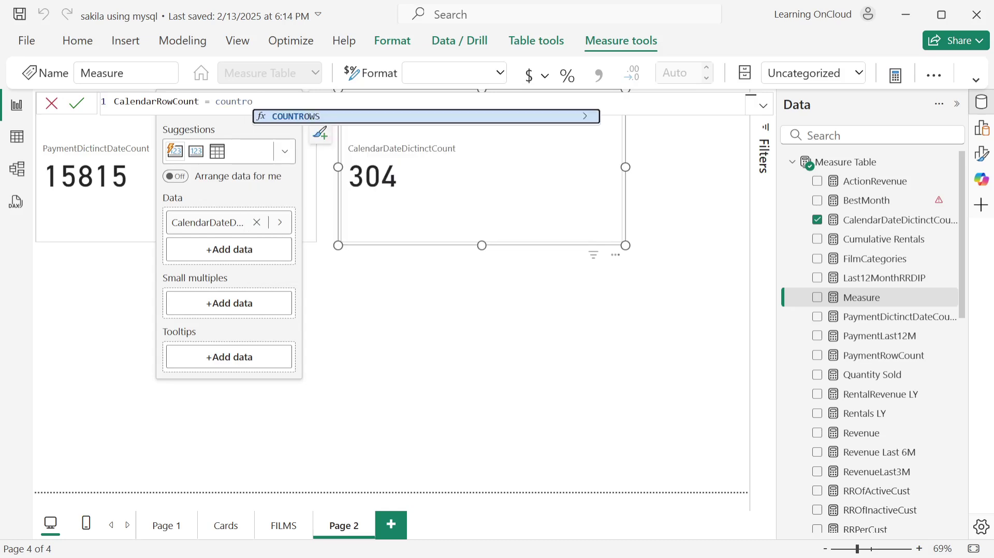
# Complete the CalendarRowCount formula as COUNTROWS('Calendar Lookup') and commit it
pyautogui.press('Tab')
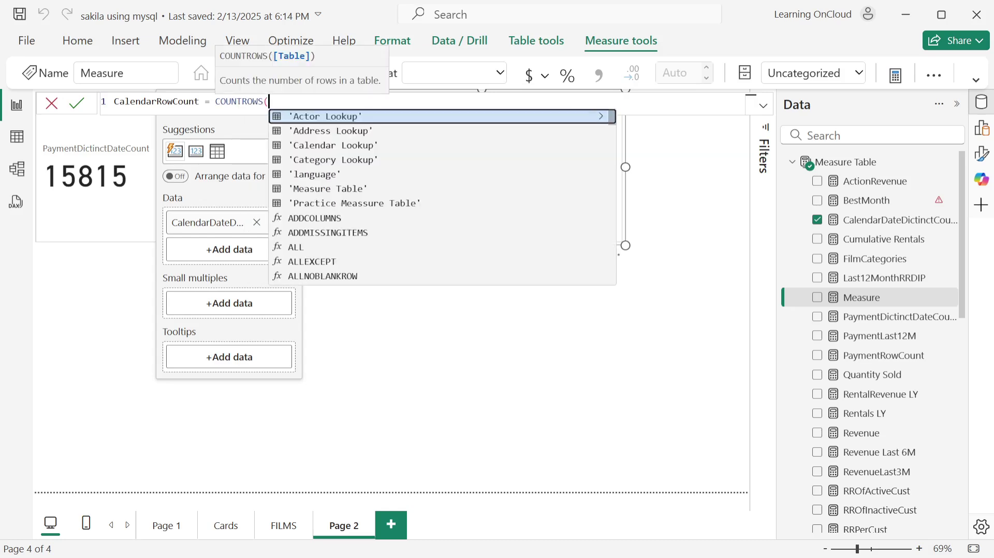
pyautogui.write('calen')
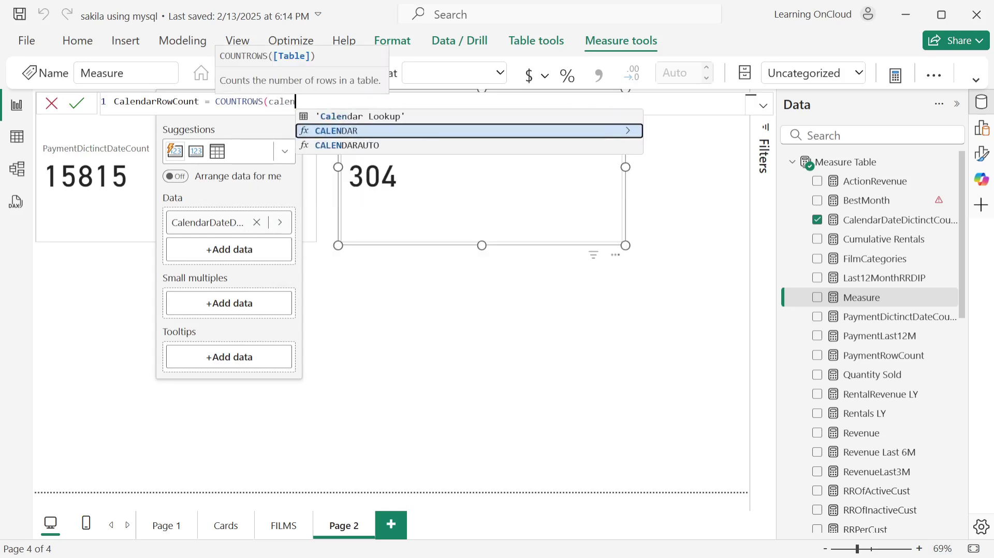
pyautogui.press('Up')
pyautogui.press('Tab')
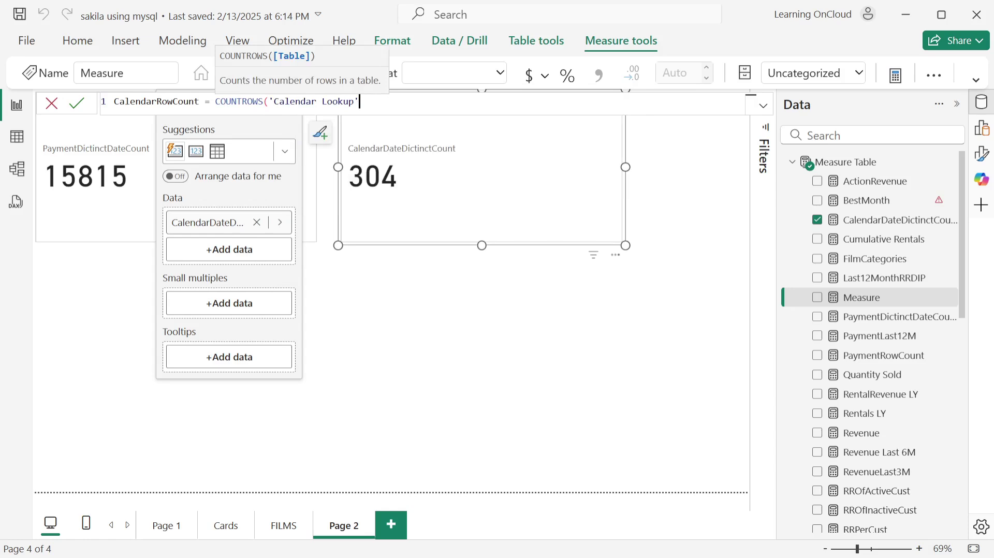
pyautogui.press('Return')
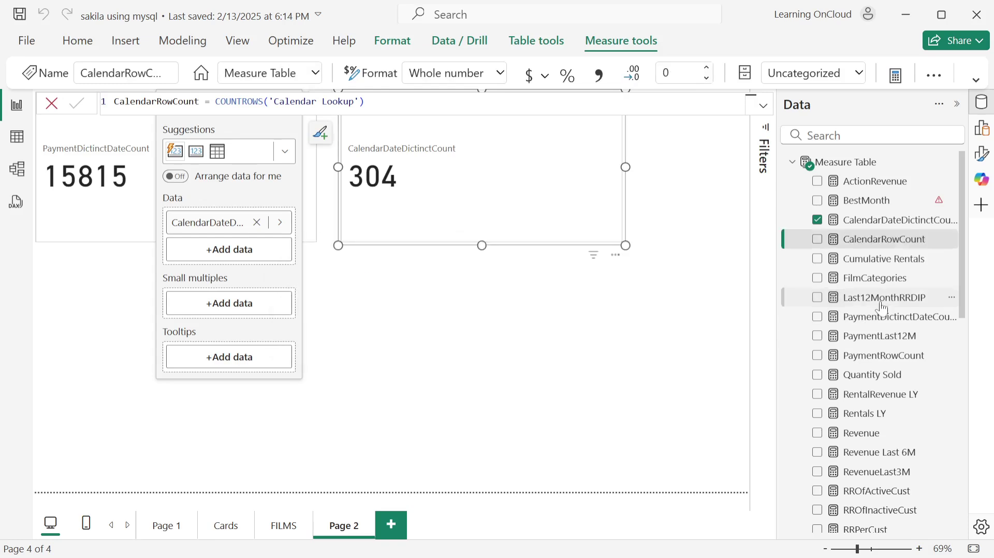
# Add the CalendarRowCount measure to the calendar card visual, deselect it and compare the payment and calendar cards
pyautogui.moveTo(887, 240); pyautogui.dragTo(553, 168)
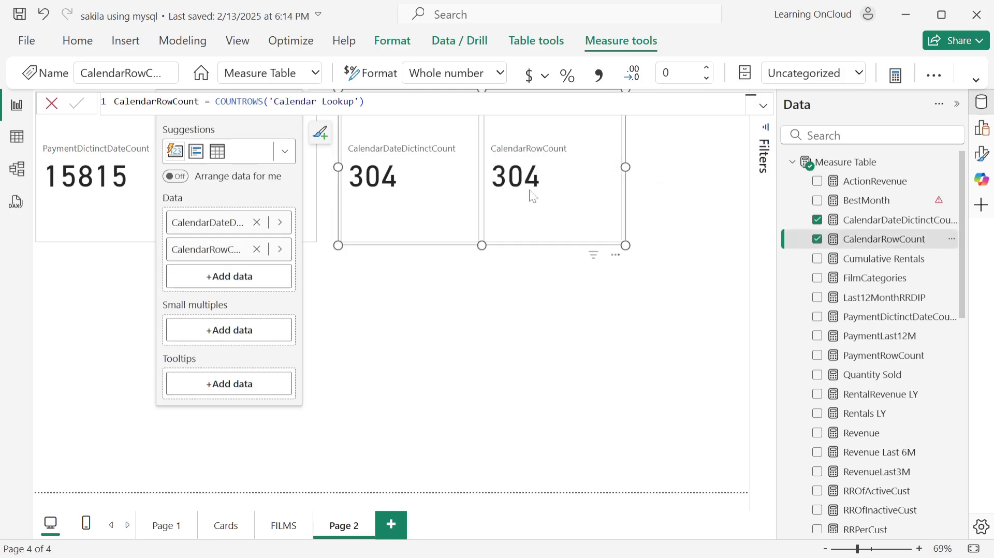
pyautogui.click(444, 249)
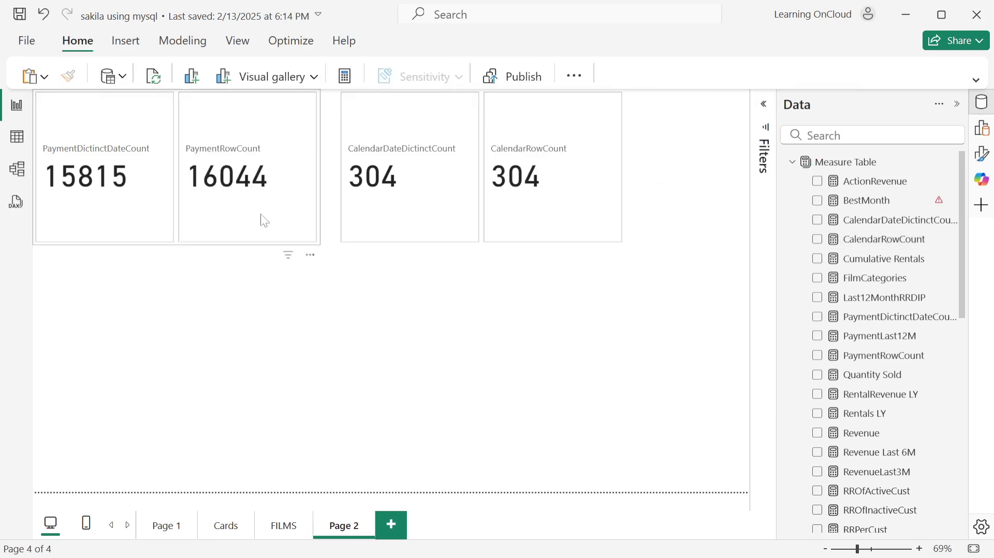
pyautogui.moveTo(219, 216)
pyautogui.moveTo(388, 209)
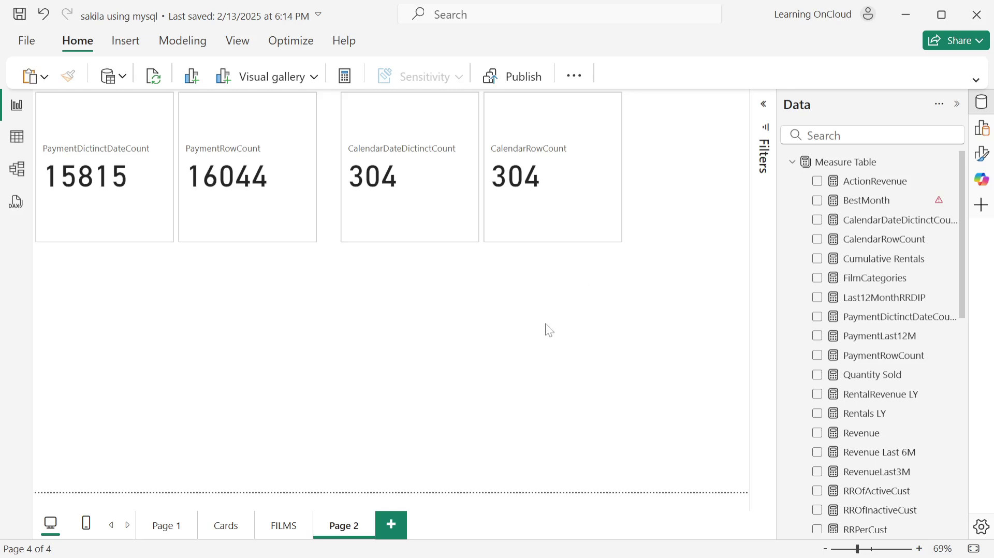
pyautogui.click(283, 533)
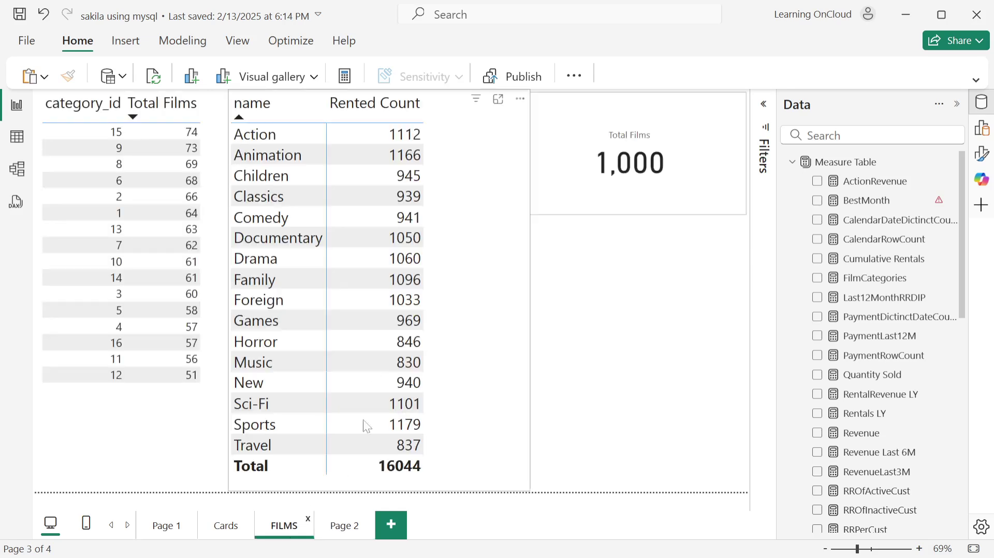
pyautogui.click(224, 525)
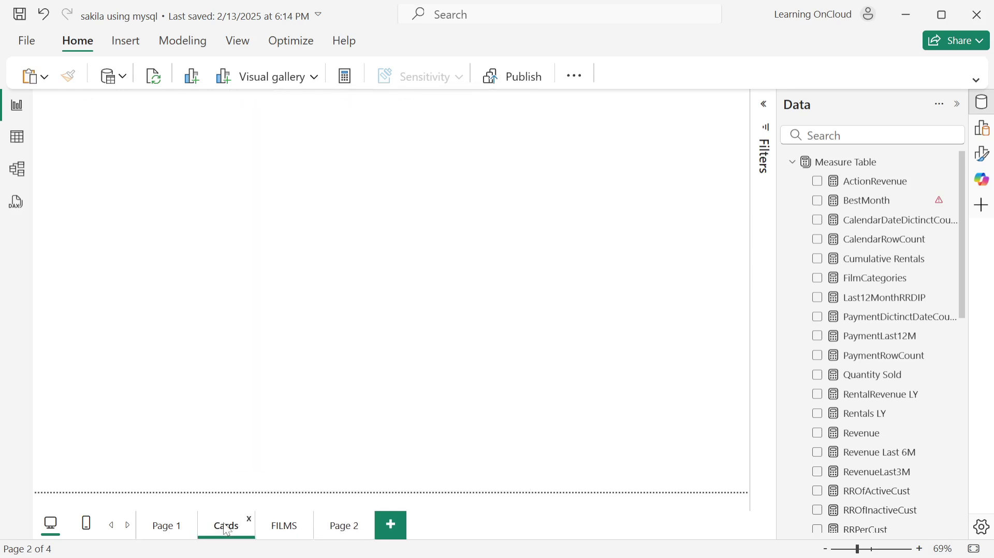
pyautogui.click(162, 524)
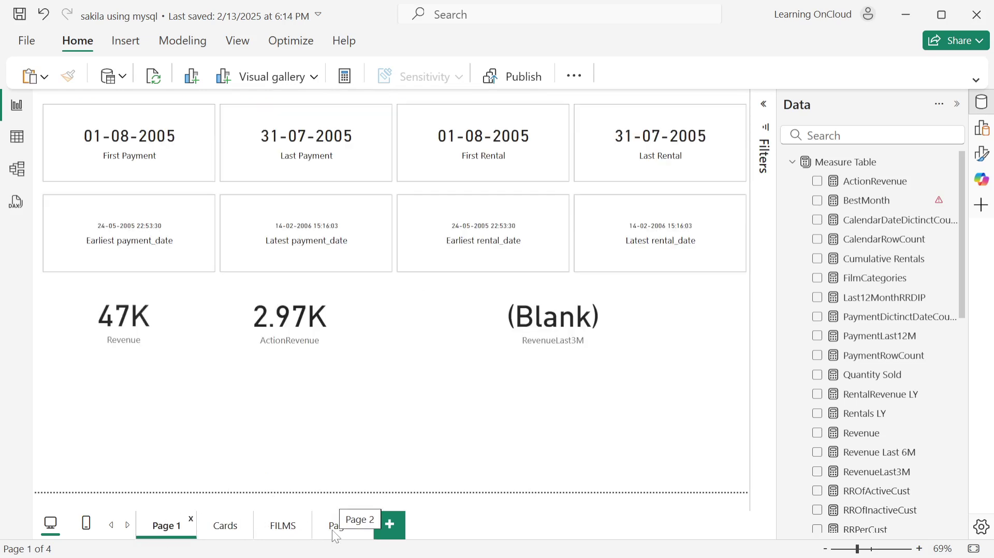
pyautogui.click(333, 532)
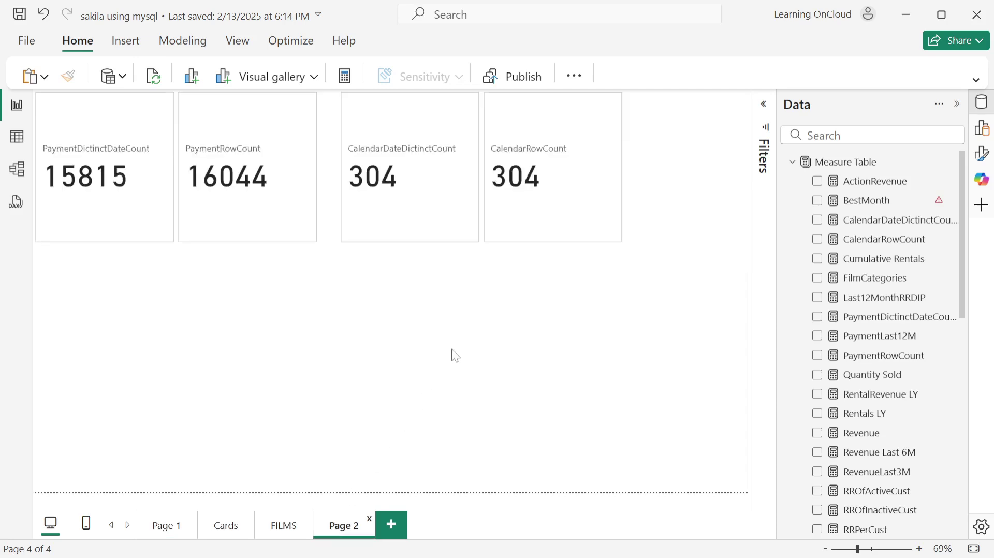
# Search the data fields for "total", place the TotalPayment measure as a new card below the payment cards and widen it
pyautogui.click(797, 136)
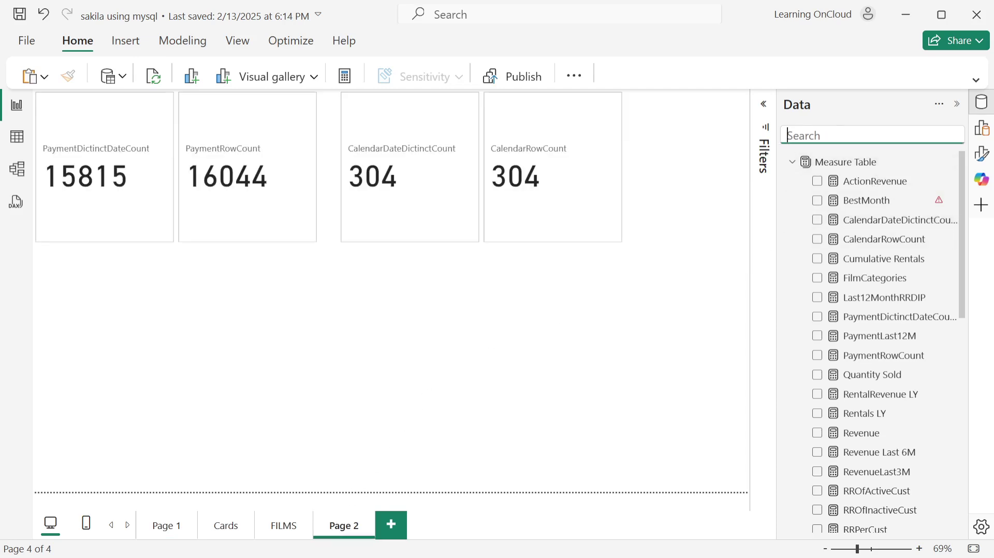
pyautogui.write('total')
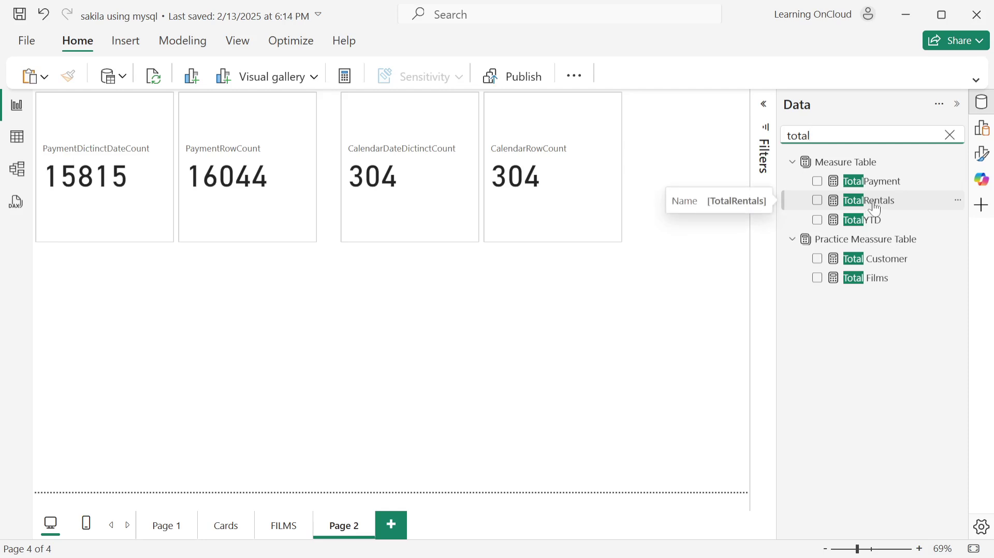
pyautogui.moveTo(878, 182); pyautogui.dragTo(175, 308)
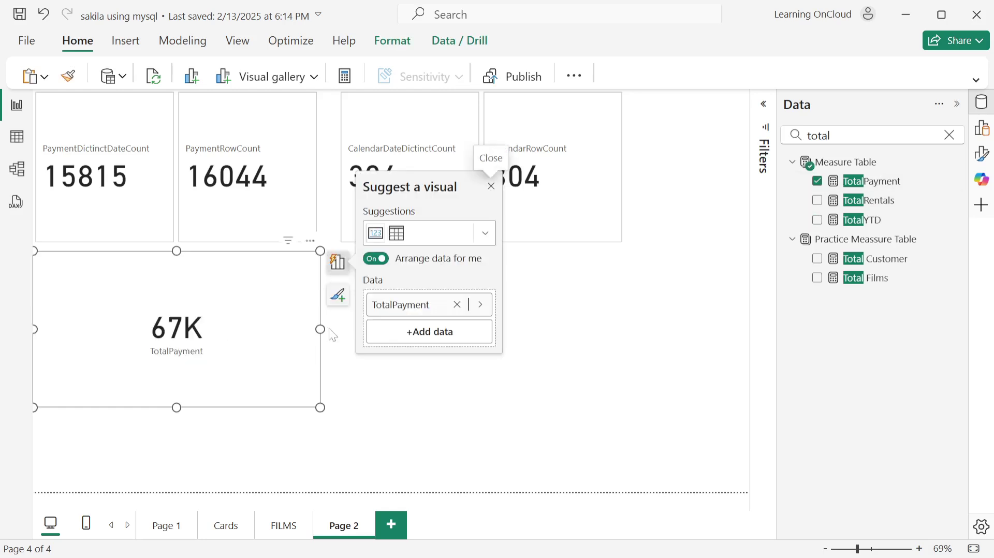
pyautogui.moveTo(320, 329); pyautogui.dragTo(423, 329)
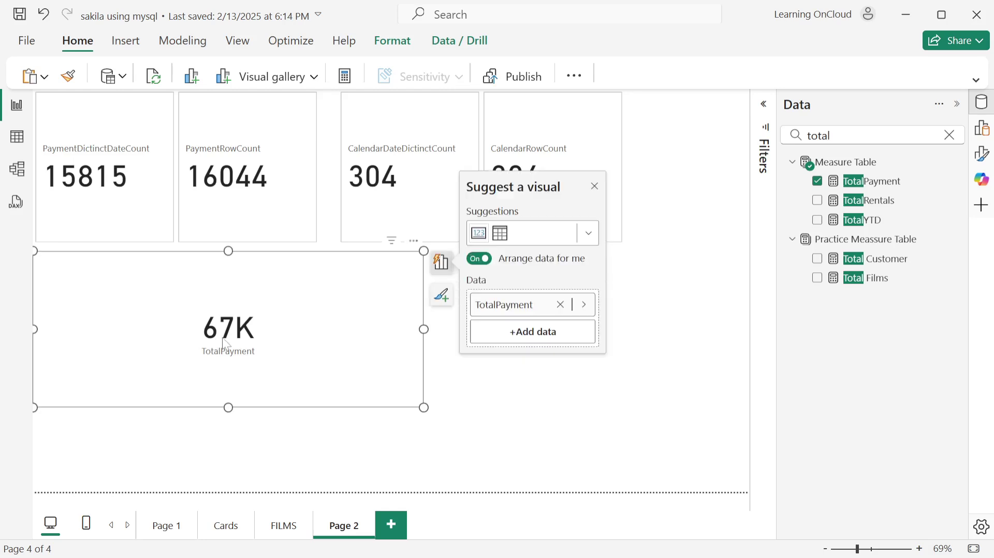
# Set the display units of the TotalPayment callout value to None, deselect the card and replace the formatting options with the data fields
pyautogui.click(226, 344)
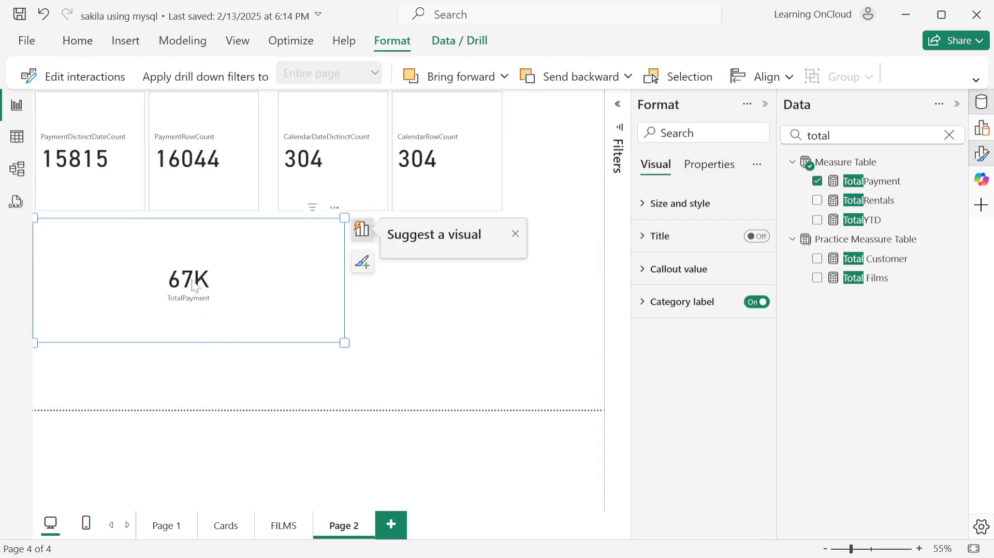
pyautogui.click(192, 283)
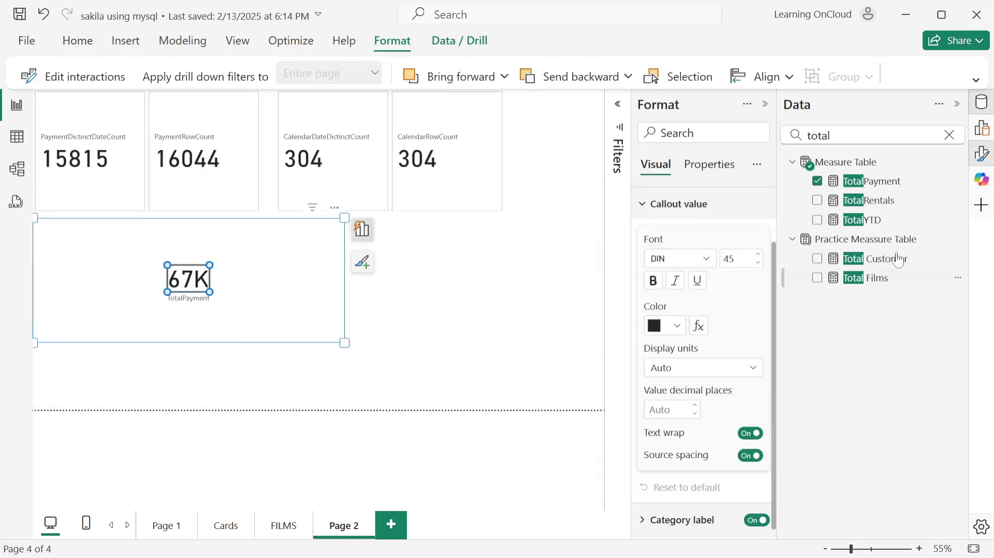
pyautogui.click(982, 102)
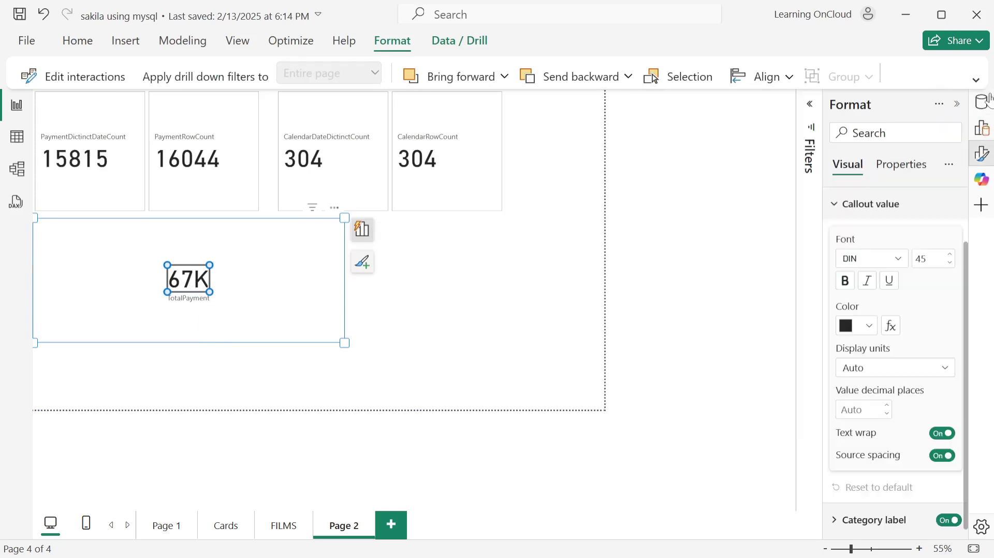
pyautogui.click(911, 369)
pyautogui.click(866, 409)
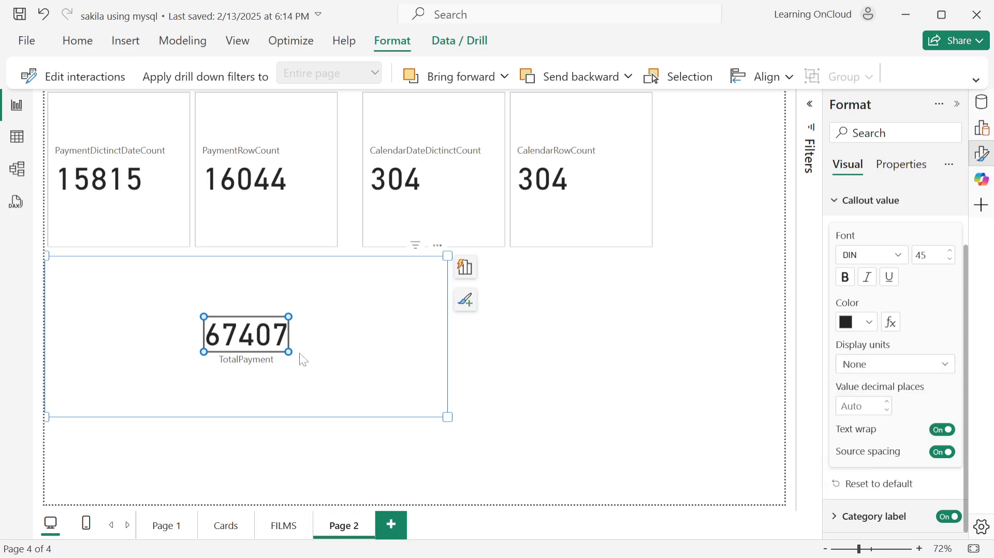
pyautogui.press('Escape')
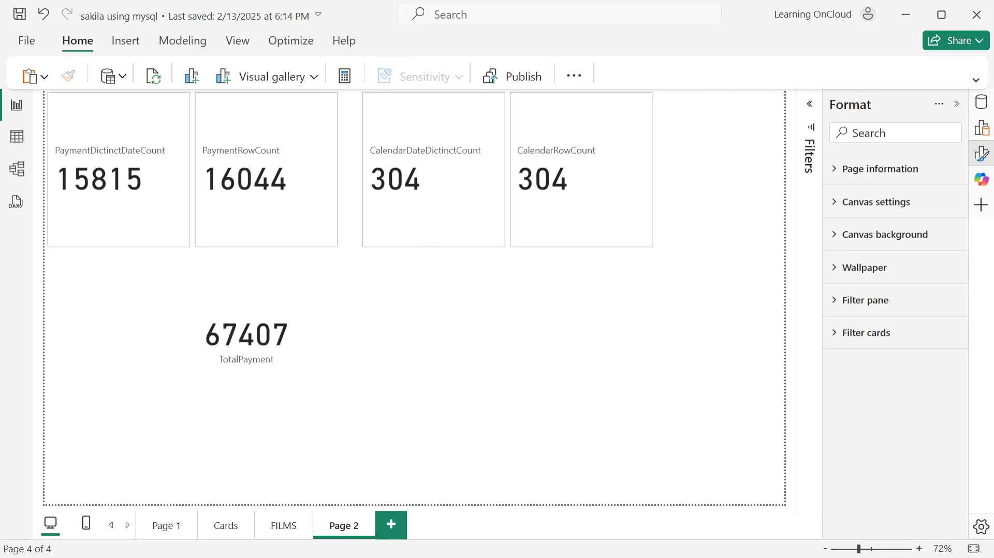
pyautogui.click(981, 154)
pyautogui.click(982, 102)
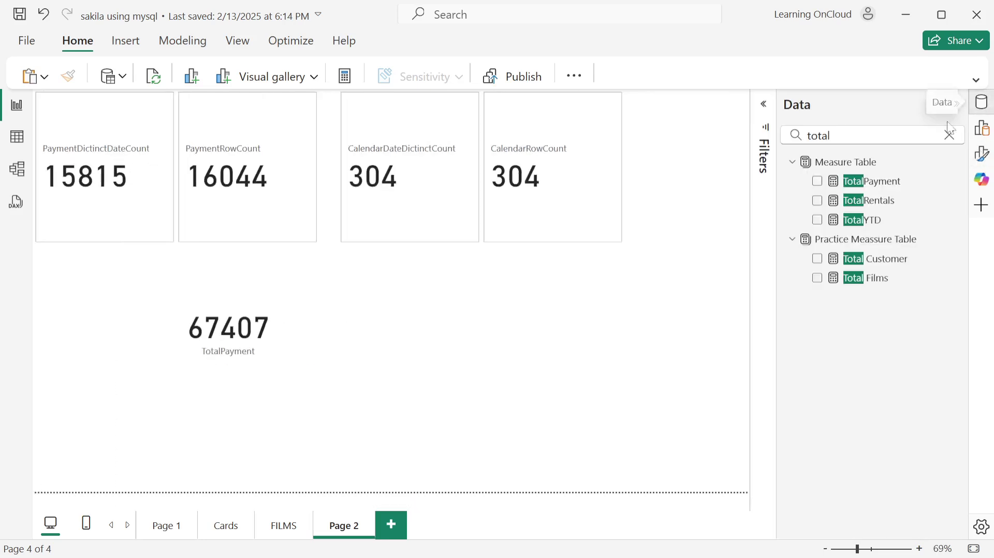
# Open the TotalYTD measure's formula and rename the measure to TotalYTDPayment
pyautogui.click(867, 226)
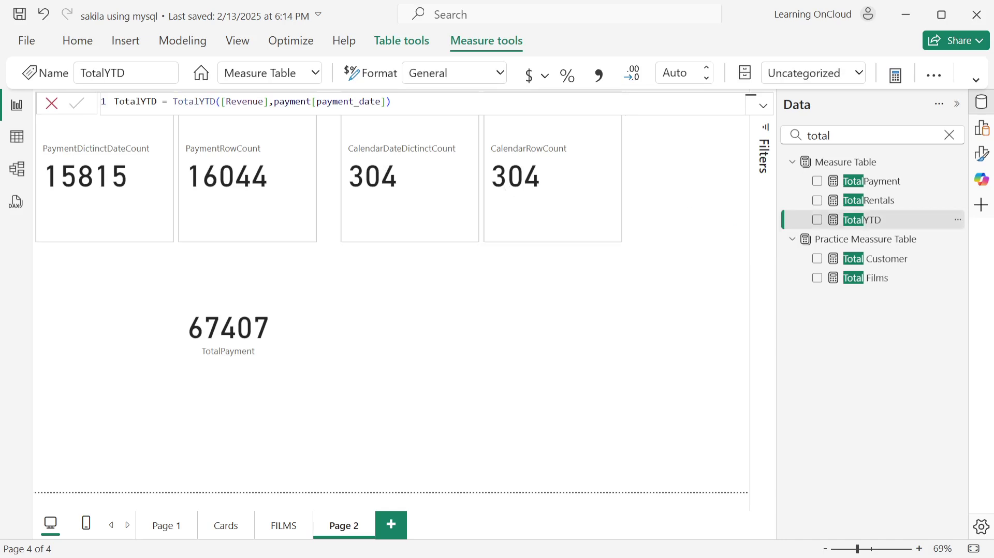
pyautogui.click(157, 102)
pyautogui.doubleClick(154, 102)
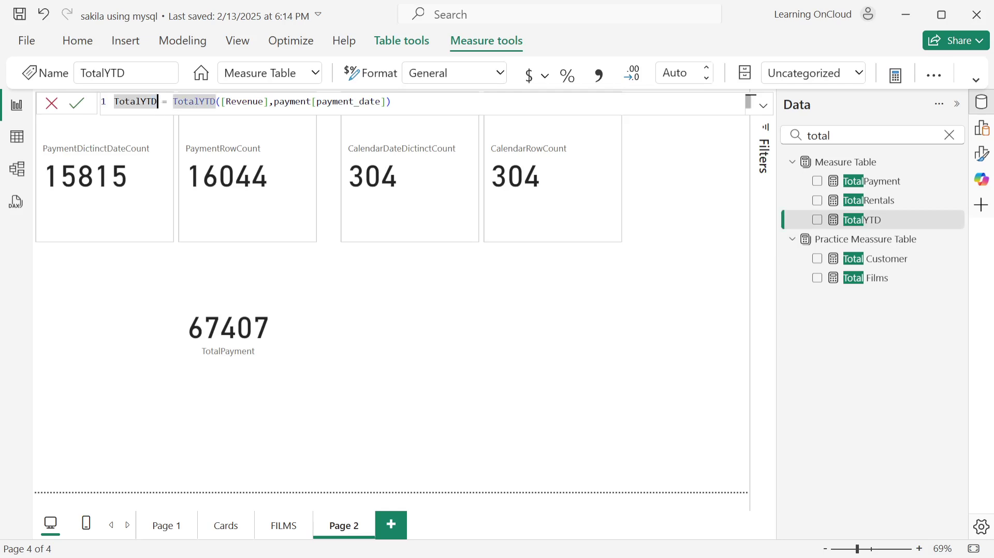
pyautogui.write('Payment')
pyautogui.press('Right')
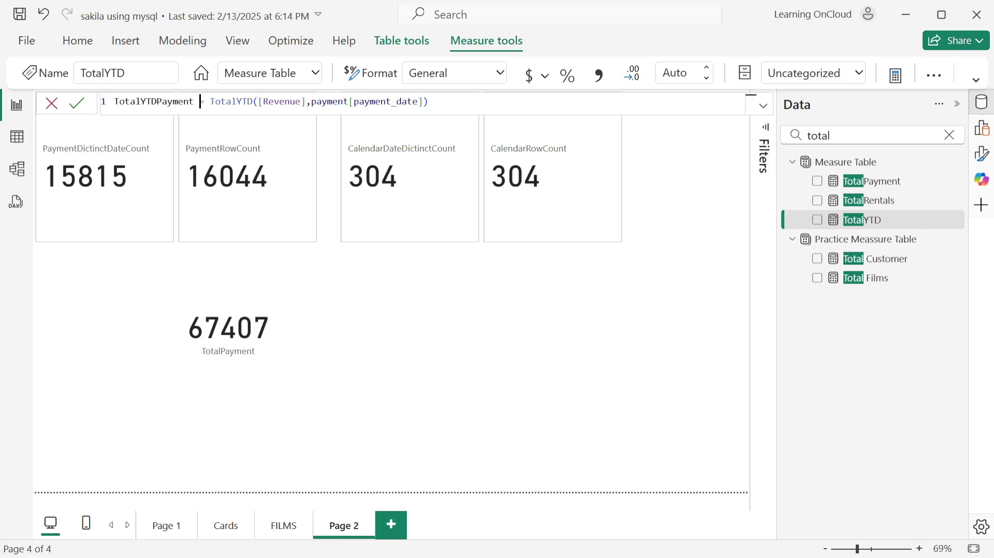
# Replace [Revenue] with [TotalPayment] in the TotalYTDPayment formula, keep payment[payment_date] as the date argument and commit it
pyautogui.doubleClick(280, 101)
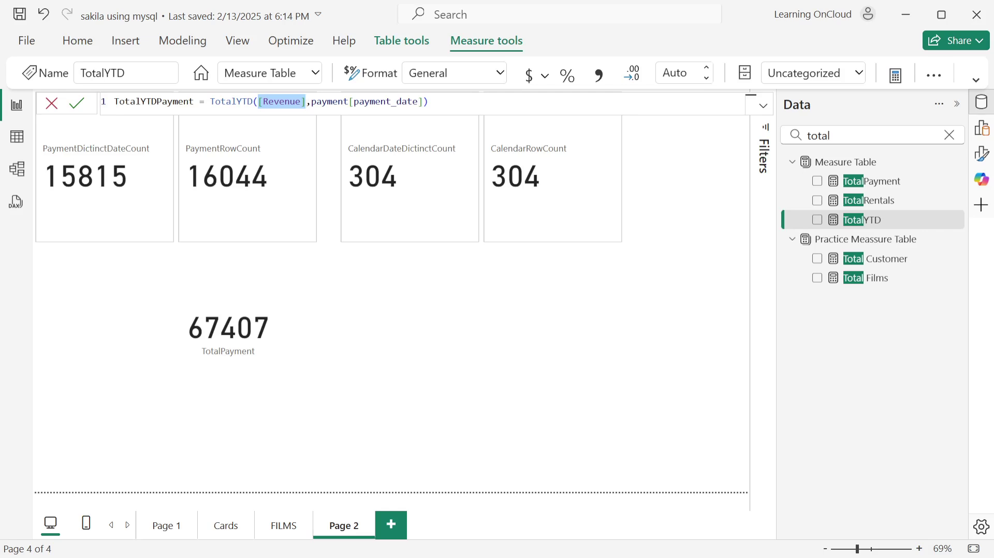
pyautogui.write('Total')
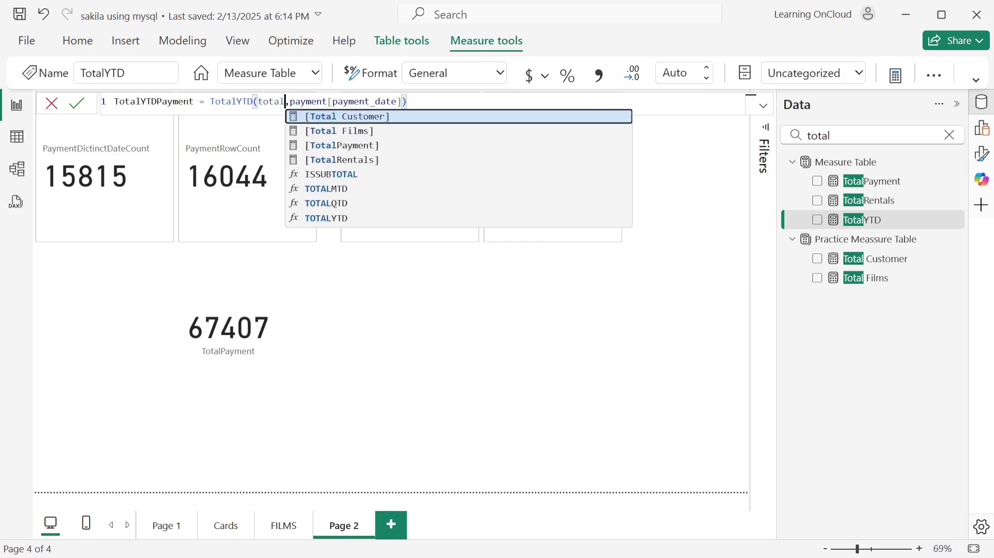
pyautogui.press('Down')
pyautogui.press('Down')
pyautogui.press('Tab')
pyautogui.press('Right')
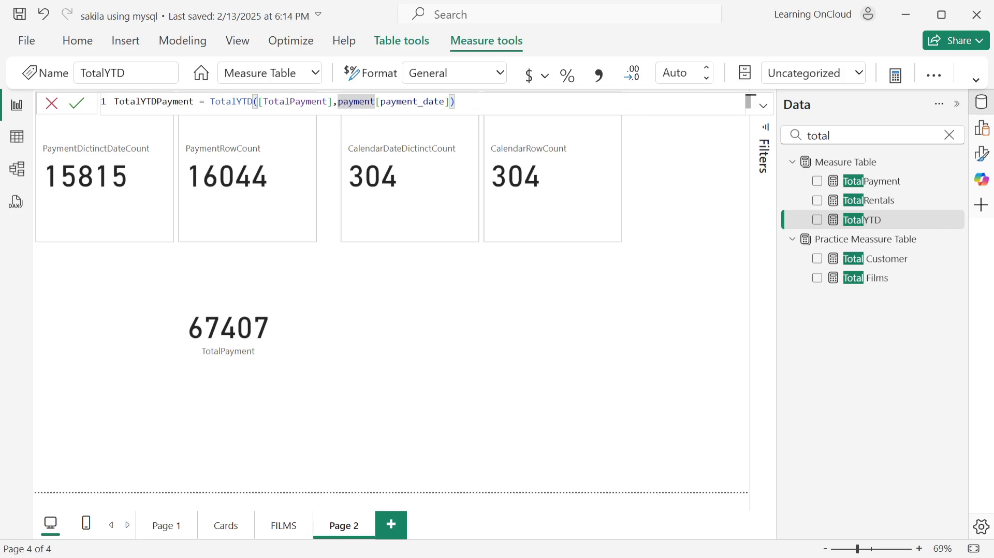
pyautogui.click(455, 101)
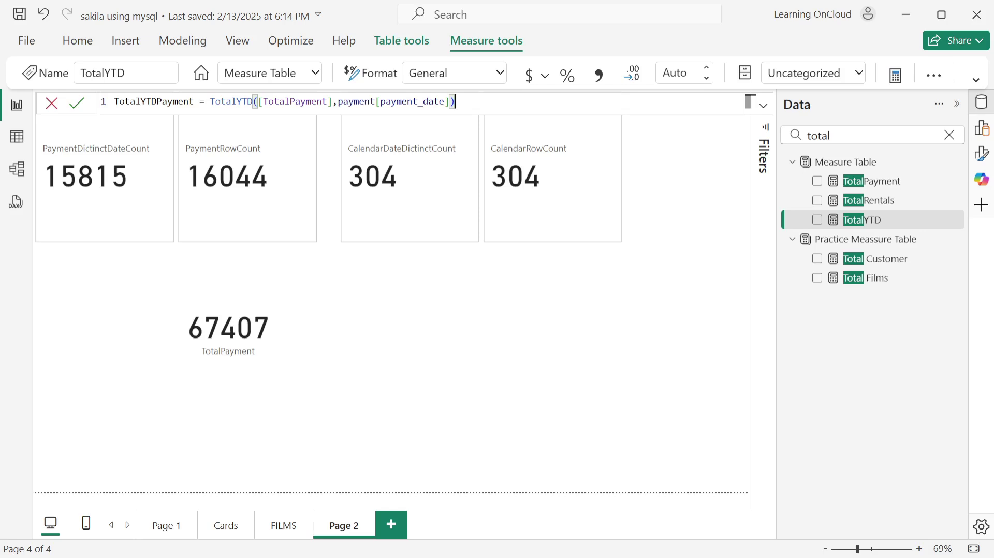
pyautogui.moveTo(444, 101); pyautogui.dragTo(339, 102)
pyautogui.click(455, 102)
pyautogui.press('Return')
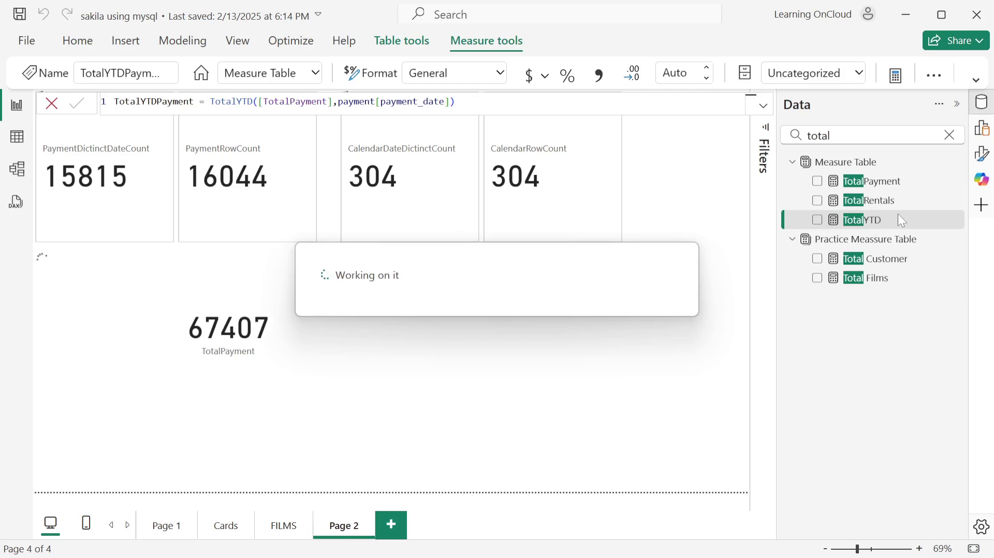
# Try to add the TotalYTDPayment measure to the existing TotalPayment card, then deselect the card
pyautogui.click(871, 228)
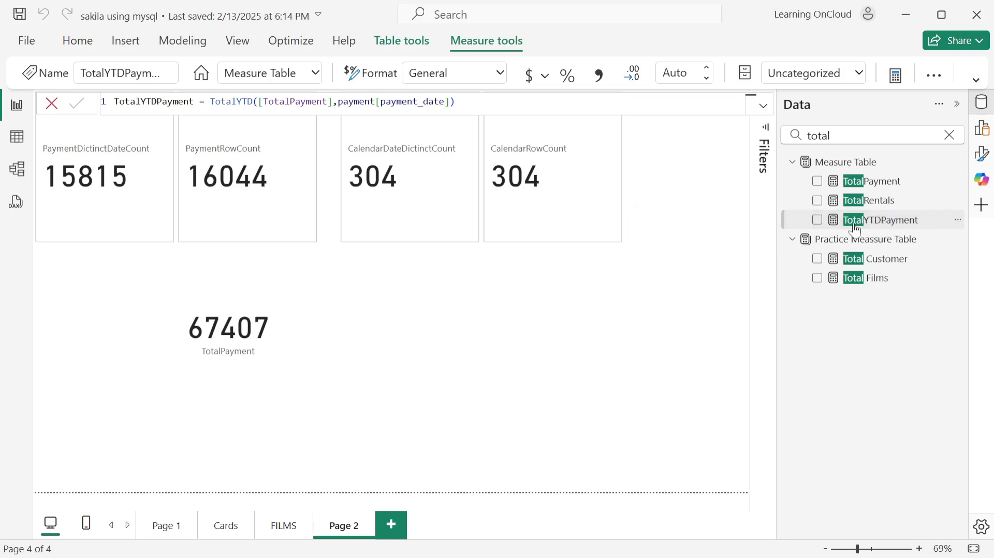
pyautogui.moveTo(877, 224); pyautogui.dragTo(261, 326)
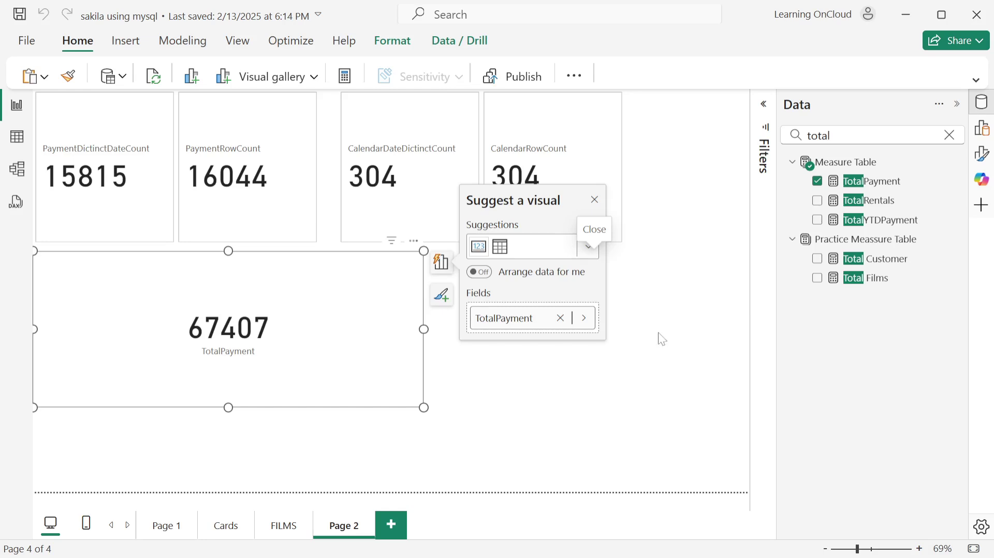
pyautogui.press('Escape')
pyautogui.moveTo(904, 231); pyautogui.dragTo(269, 326)
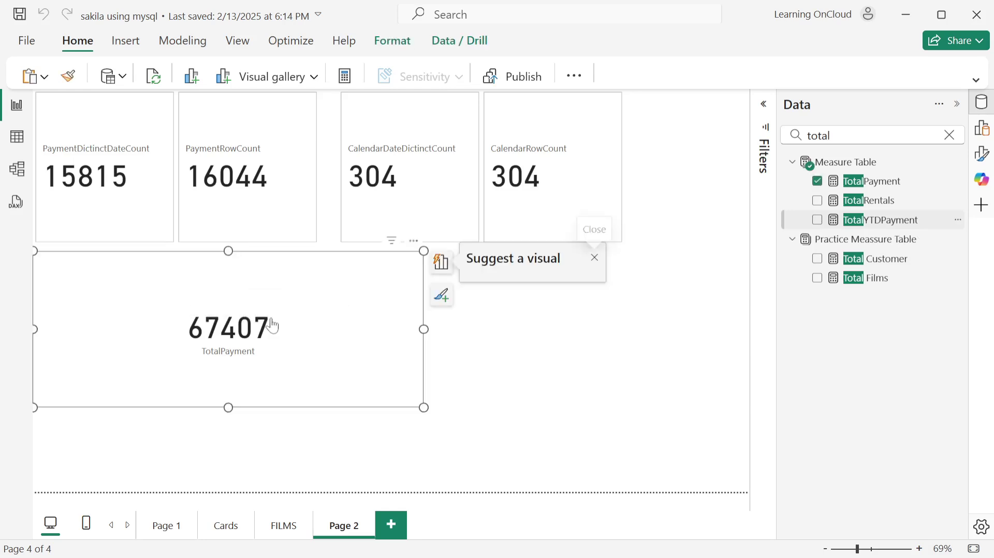
pyautogui.moveTo(841, 222); pyautogui.dragTo(315, 333)
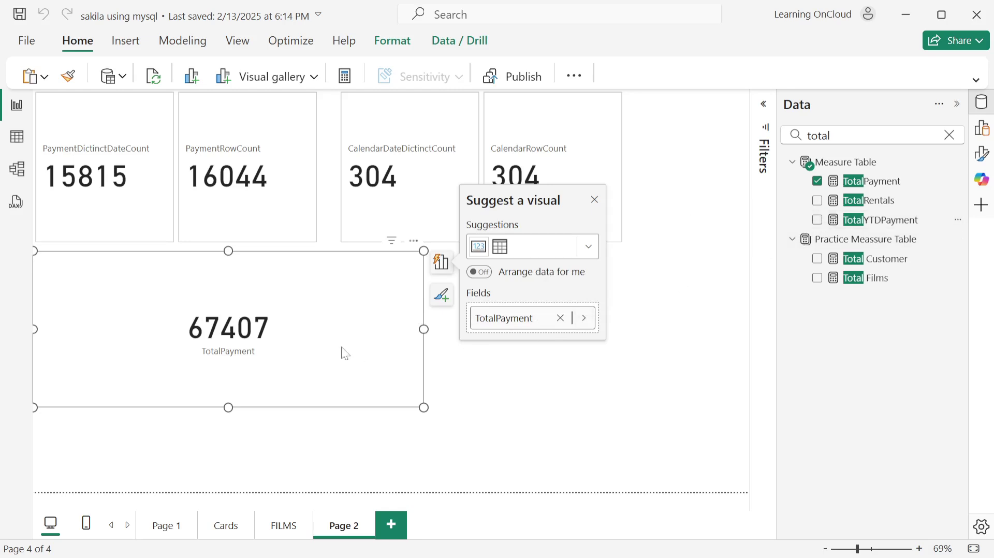
pyautogui.click(699, 299)
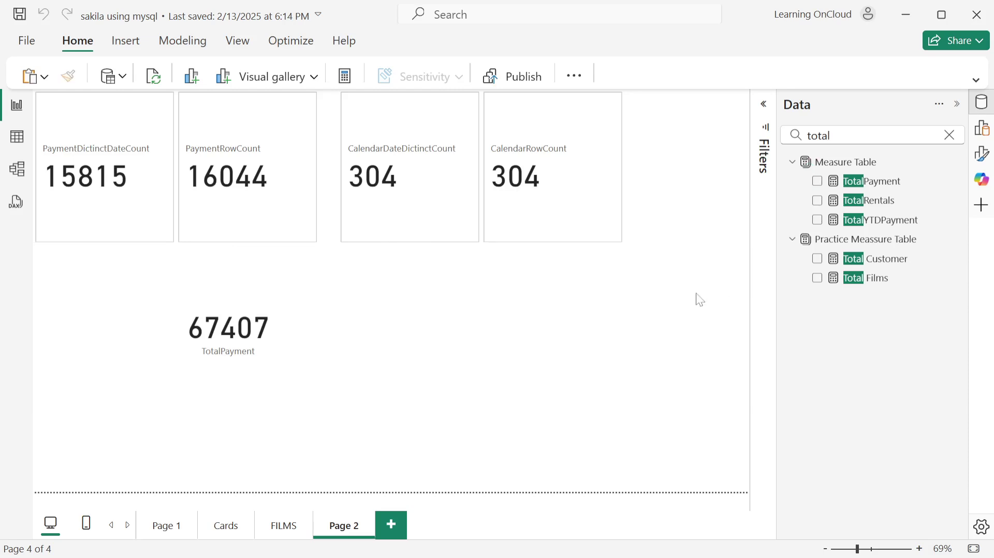
# Replace the TotalPayment card with a new card for the TotalYTDPayment measure and read its error details
pyautogui.click(317, 325)
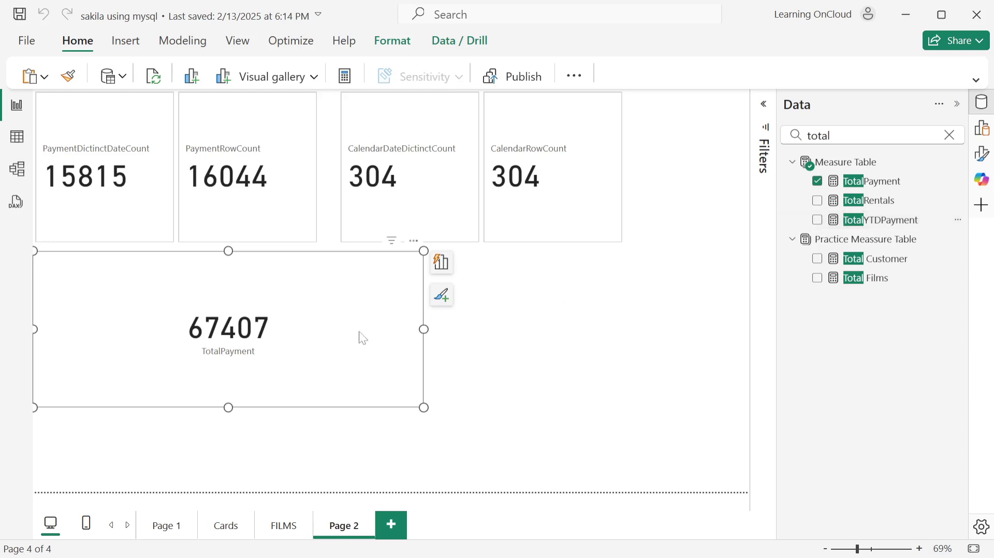
pyautogui.press('Delete')
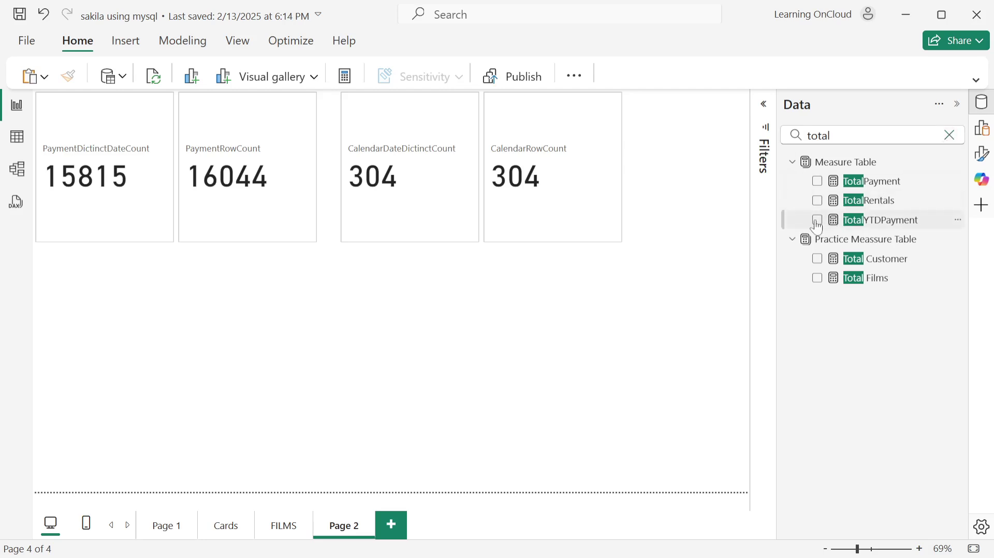
pyautogui.moveTo(855, 224); pyautogui.dragTo(185, 330)
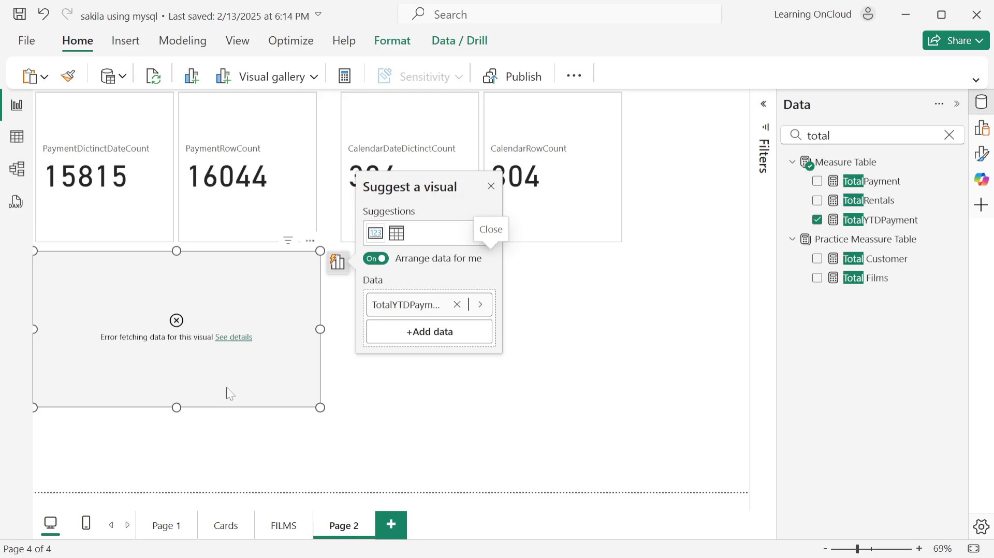
pyautogui.click(226, 339)
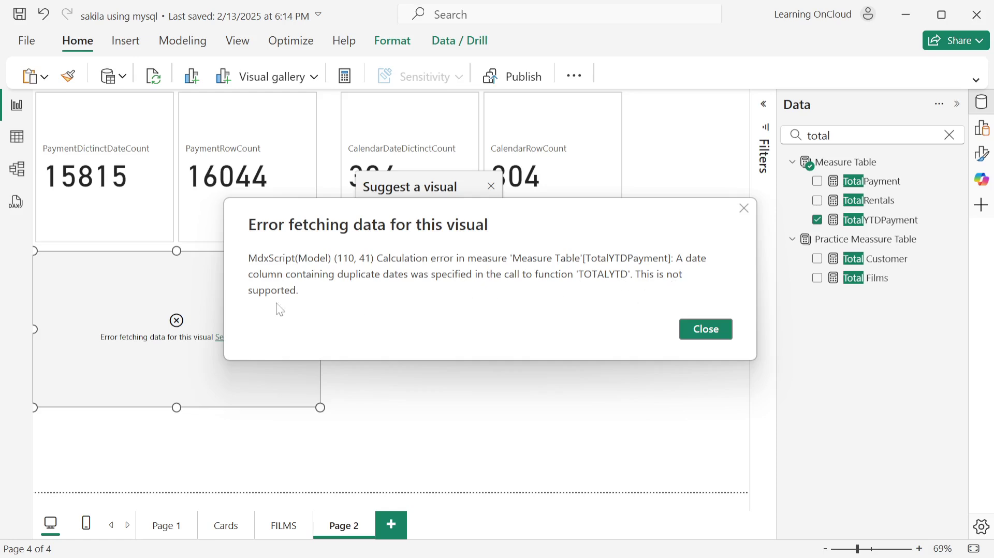
pyautogui.click(718, 334)
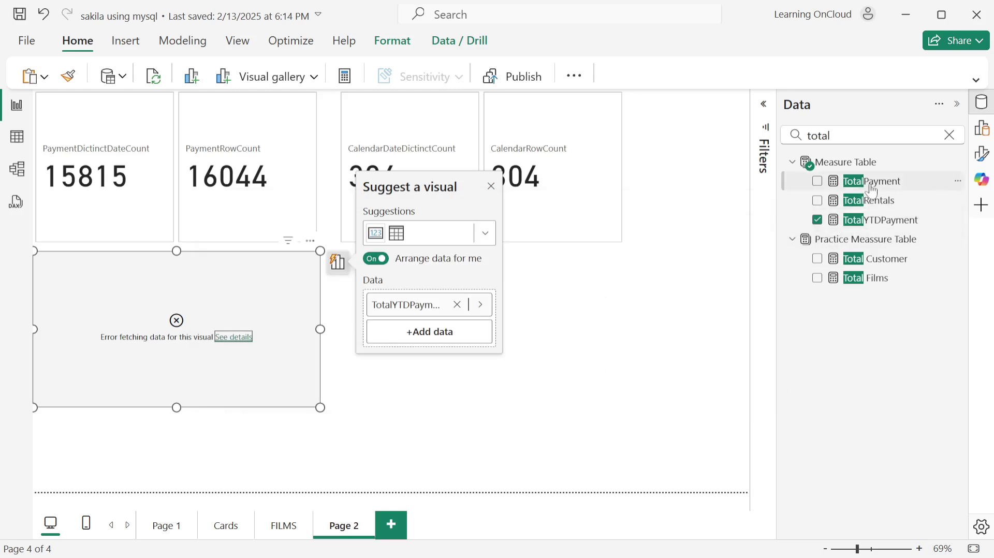
# Place TotalPayment as a new card beside the TotalYTDPayment card and set its callout value's display units to None
pyautogui.moveTo(854, 181); pyautogui.dragTo(515, 351)
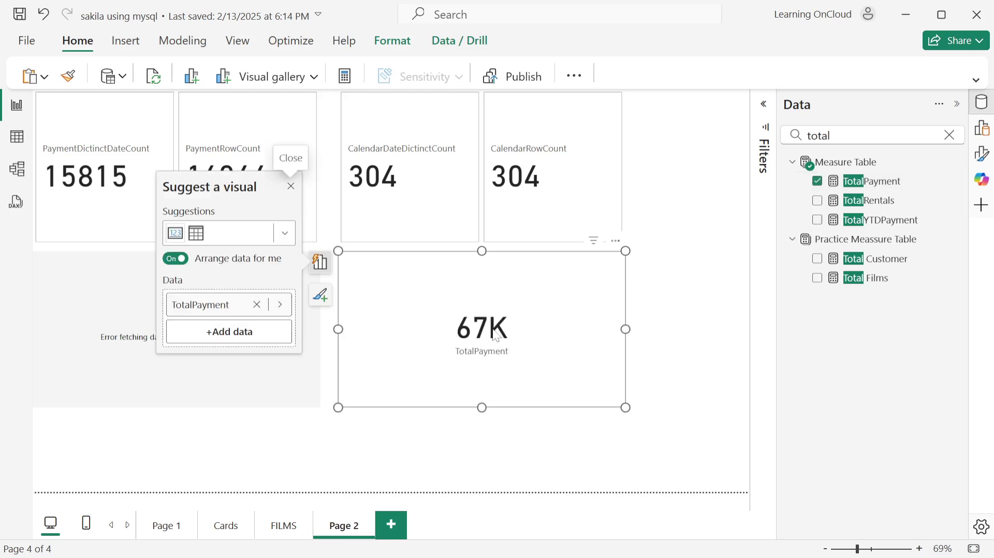
pyautogui.doubleClick(496, 335)
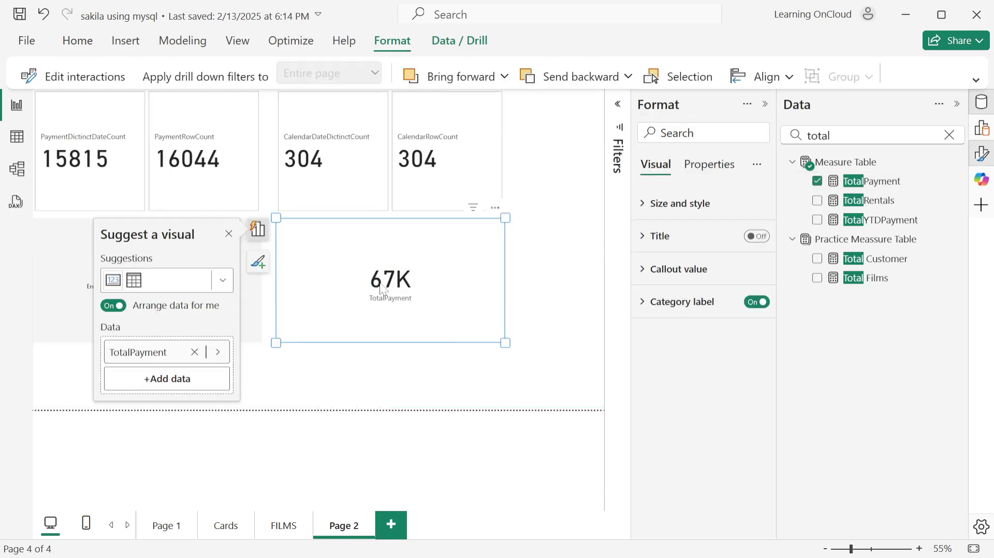
pyautogui.click(383, 289)
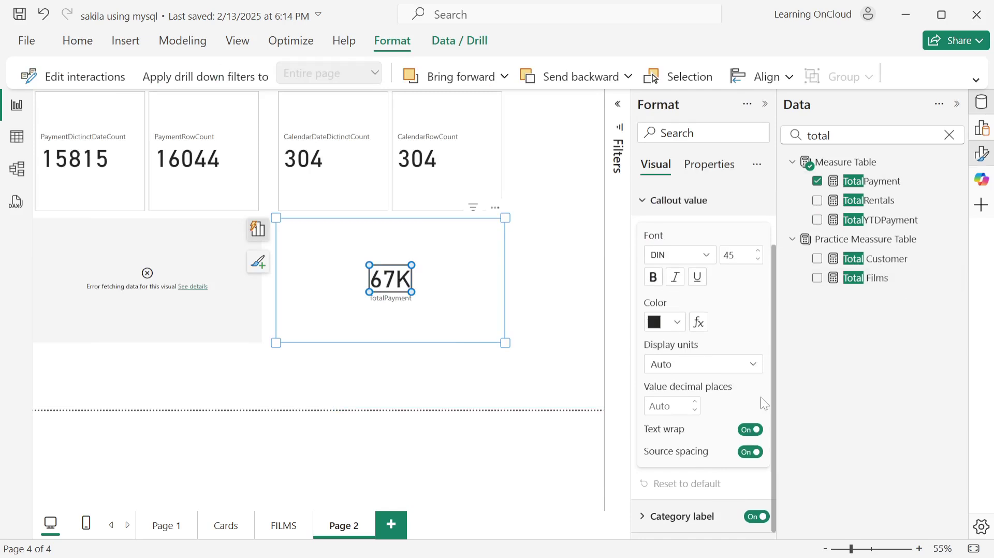
pyautogui.click(730, 369)
pyautogui.click(963, 213)
pyautogui.click(981, 153)
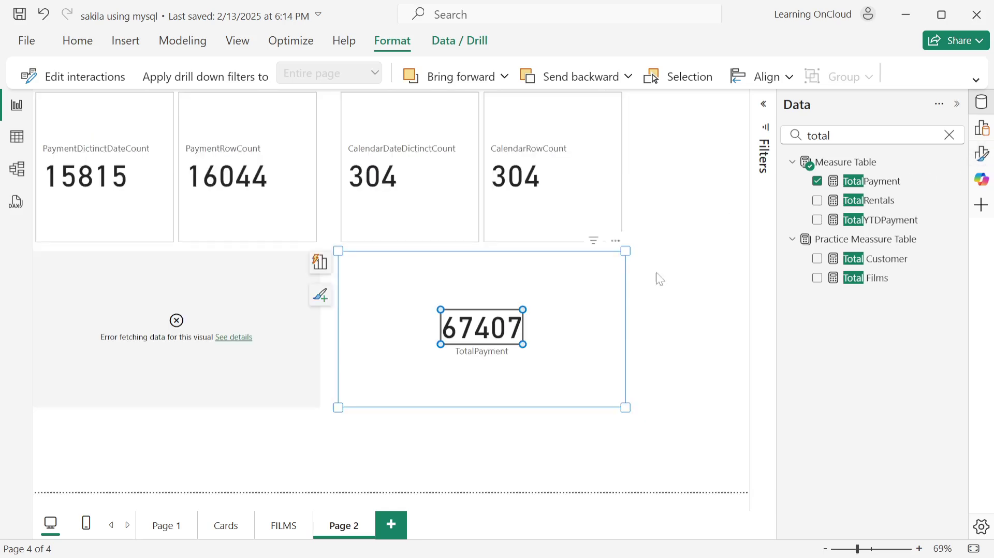
pyautogui.click(685, 286)
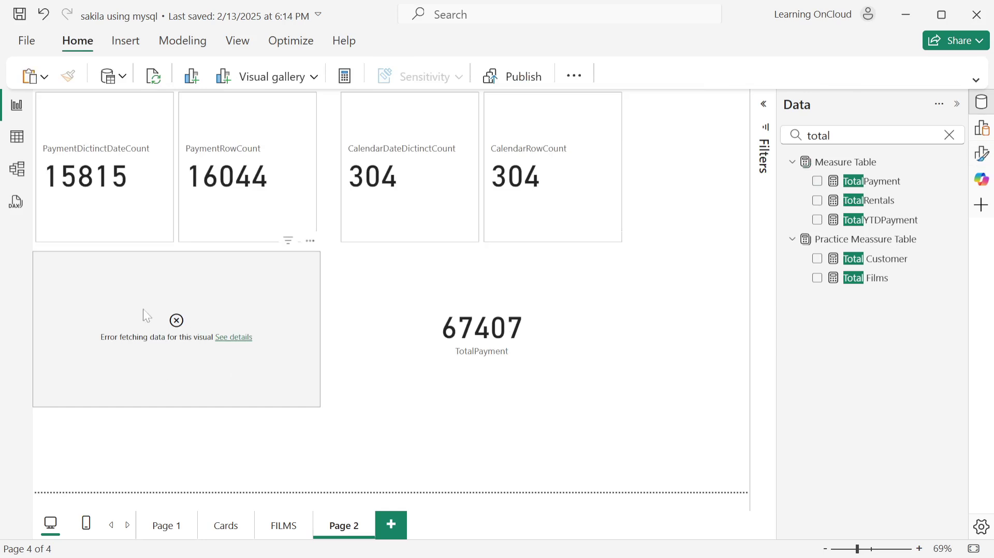
# Replace payment[payment_date] with 'Calendar Lookup'[Date] in the TotalYTDPayment formula and commit it
pyautogui.click(241, 300)
pyautogui.click(818, 219)
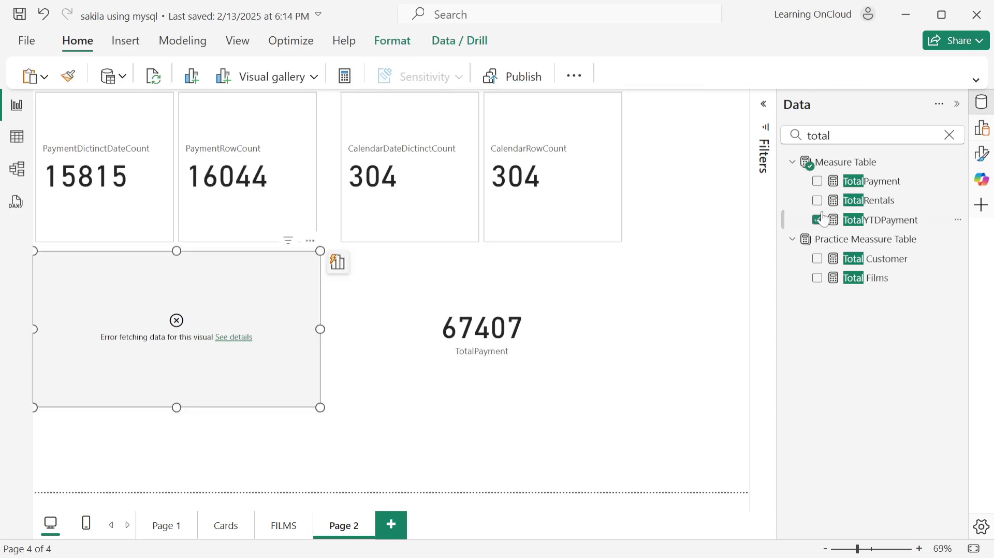
pyautogui.click(881, 220)
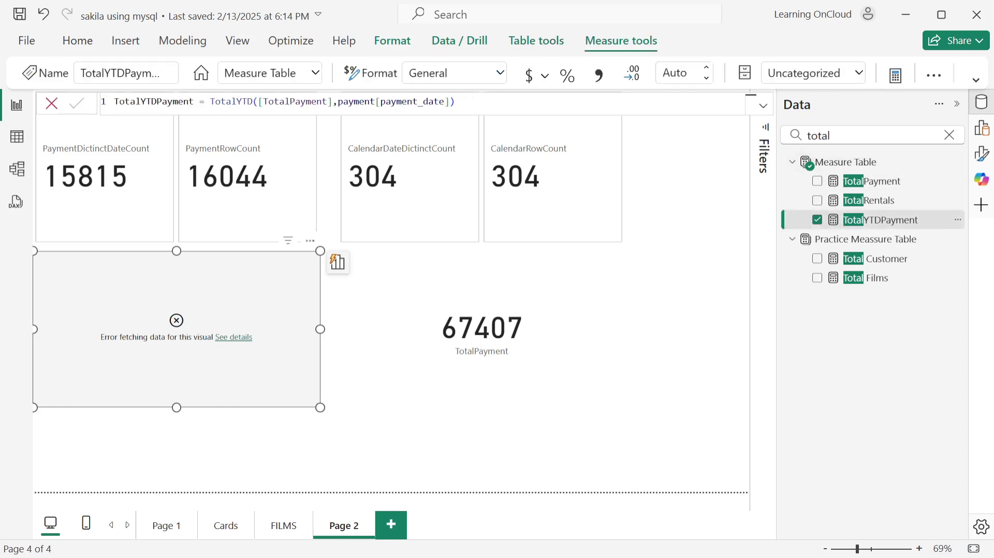
pyautogui.click(339, 102)
pyautogui.hotkey('ctrl', 'shift', 'Right')
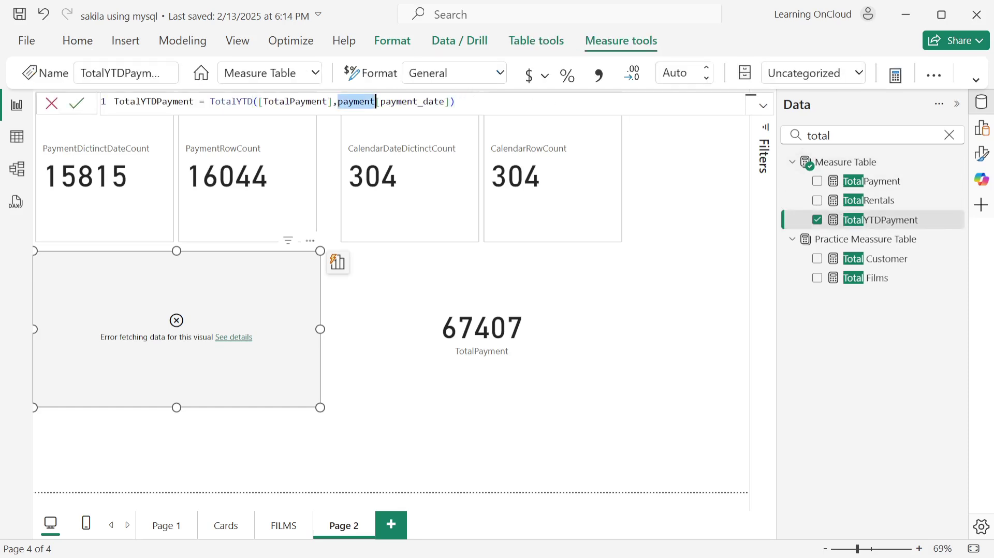
pyautogui.hotkey('ctrl', 'shift', 'Right')
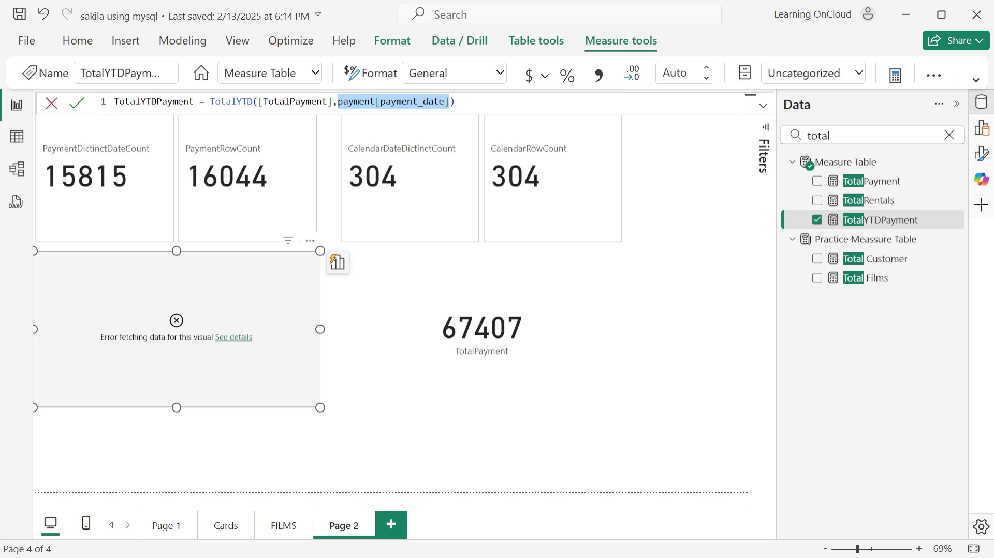
pyautogui.write('c')
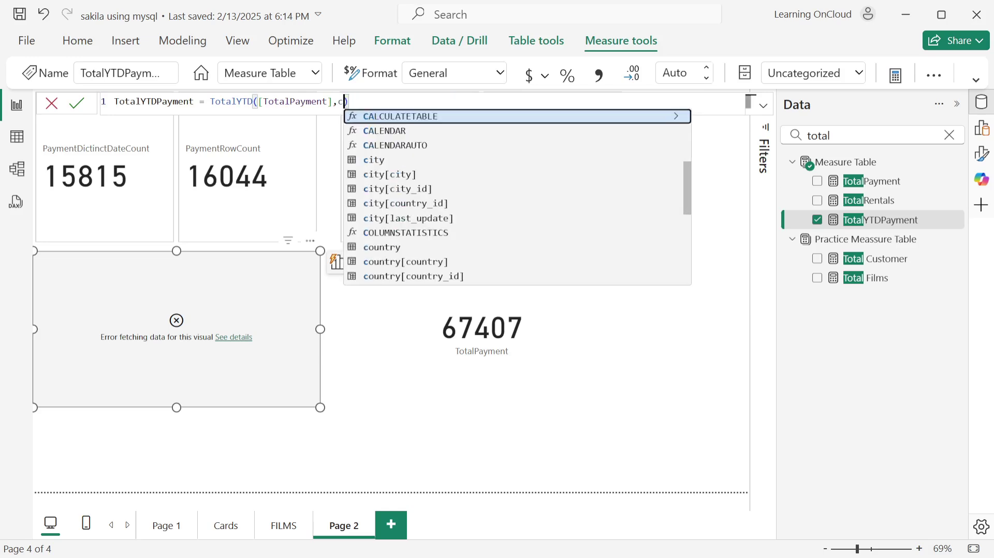
pyautogui.write('alen')
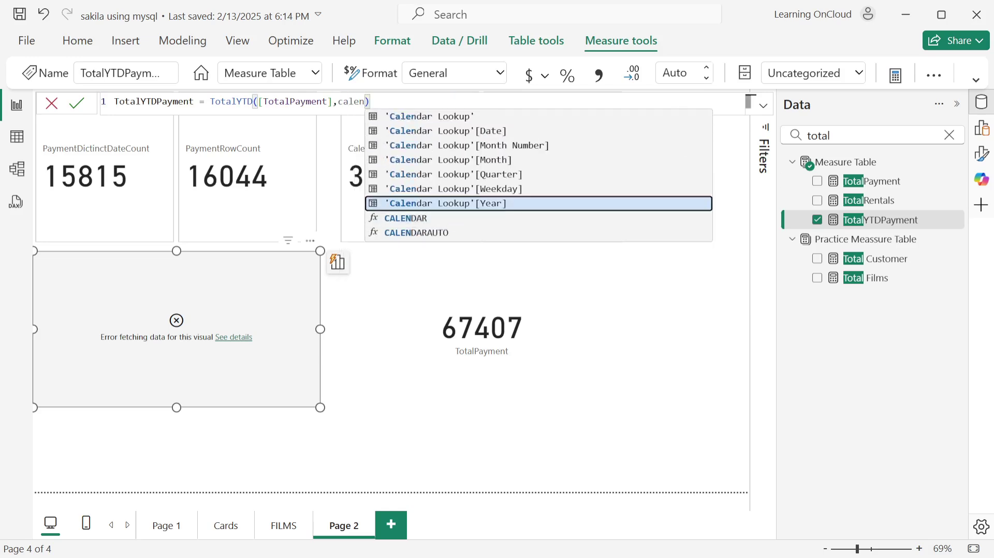
pyautogui.press('Up')
pyautogui.press('Up')
pyautogui.press('Up')
pyautogui.press('Up')
pyautogui.press('Up')
pyautogui.press('Tab')
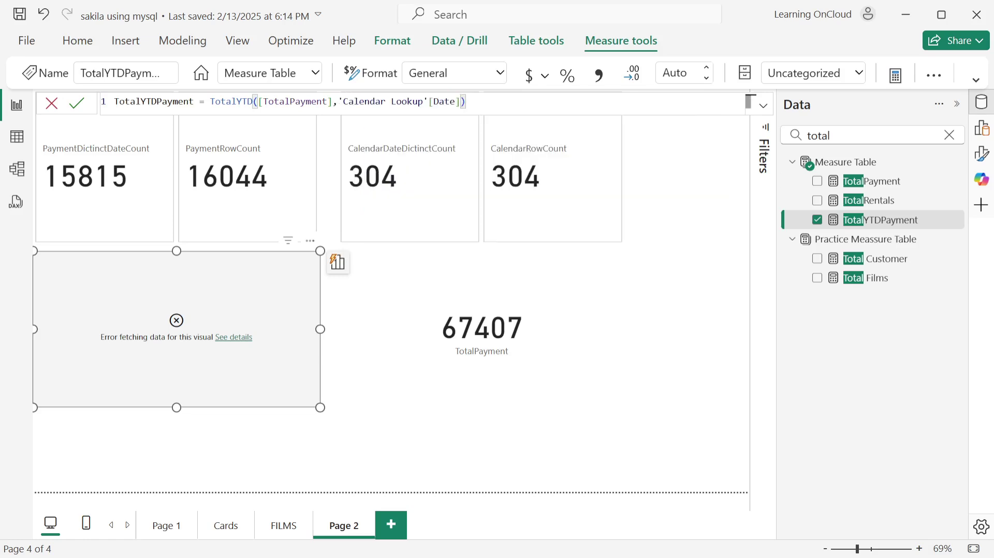
pyautogui.press('Return')
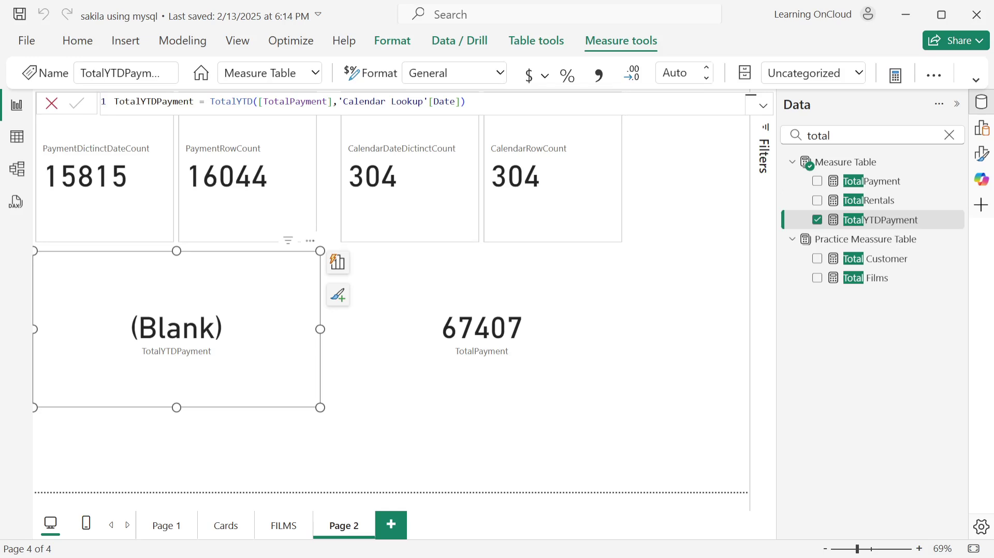
# Replace the TotalYTD function with TOTALMTD in the TotalYTDPayment measure's formula
pyautogui.click(467, 101)
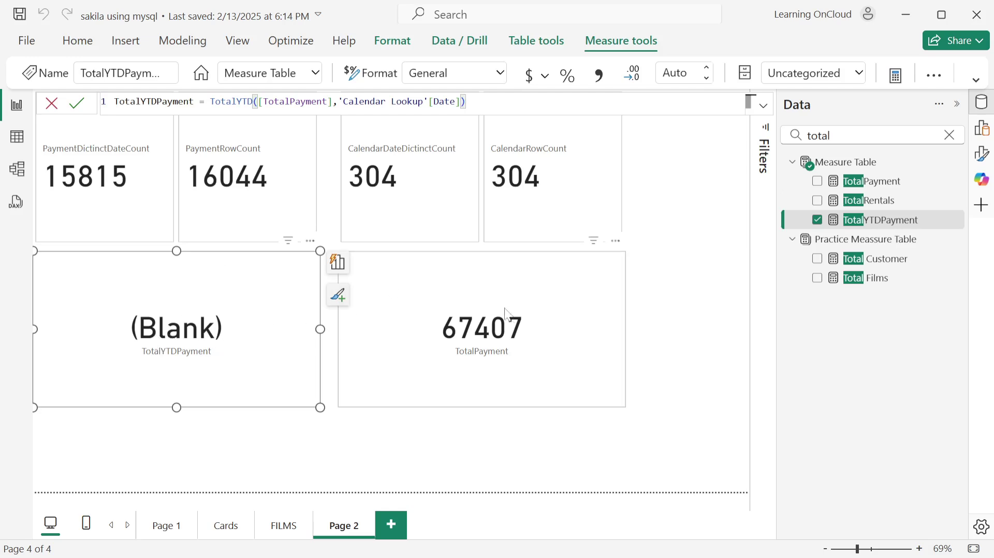
pyautogui.press('Escape')
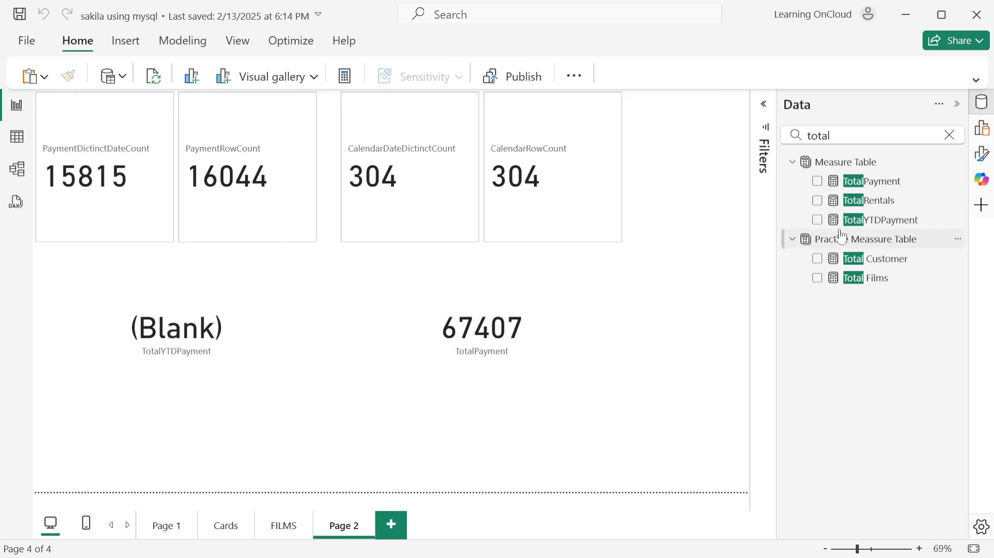
pyautogui.click(873, 225)
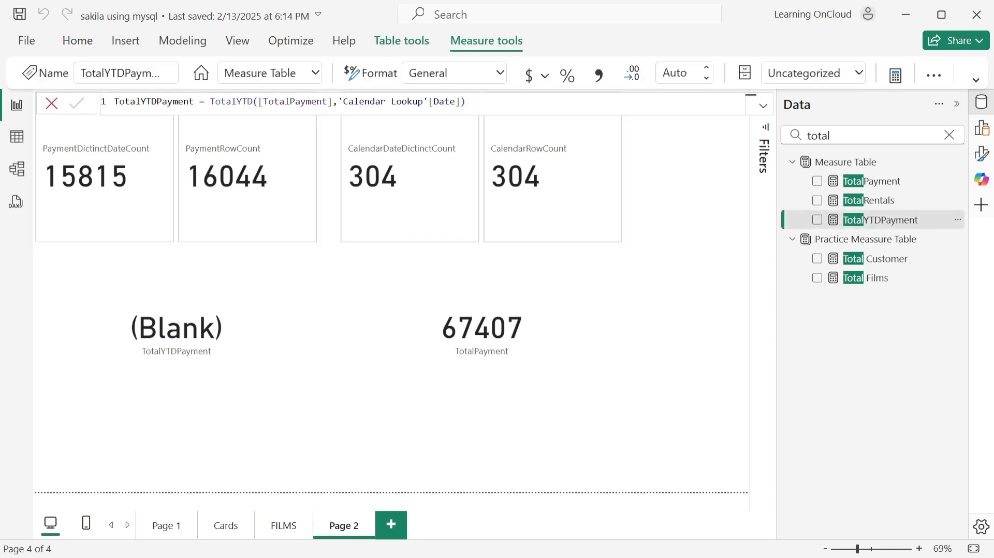
pyautogui.doubleClick(247, 101)
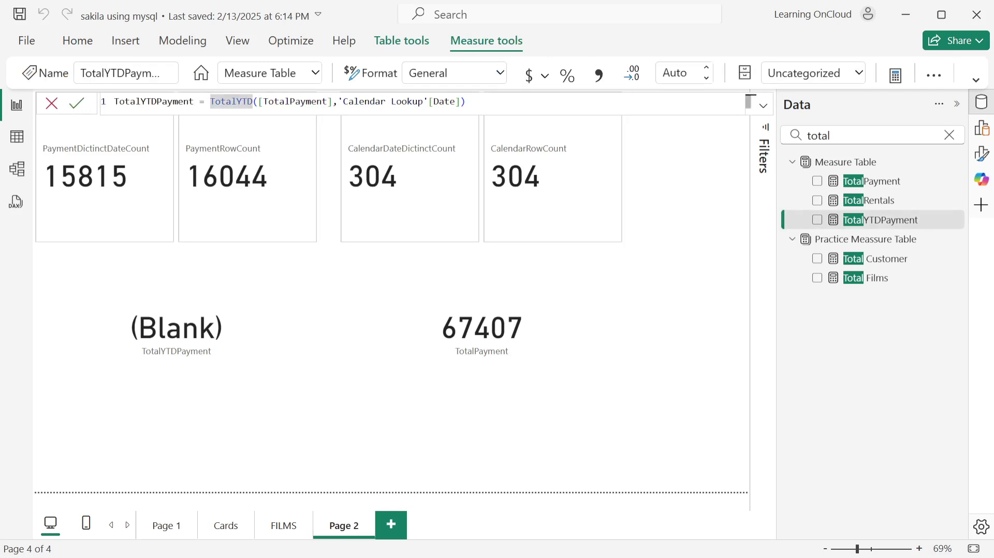
pyautogui.press('BackSpace')
pyautogui.press('BackSpace')
pyautogui.press('BackSpace')
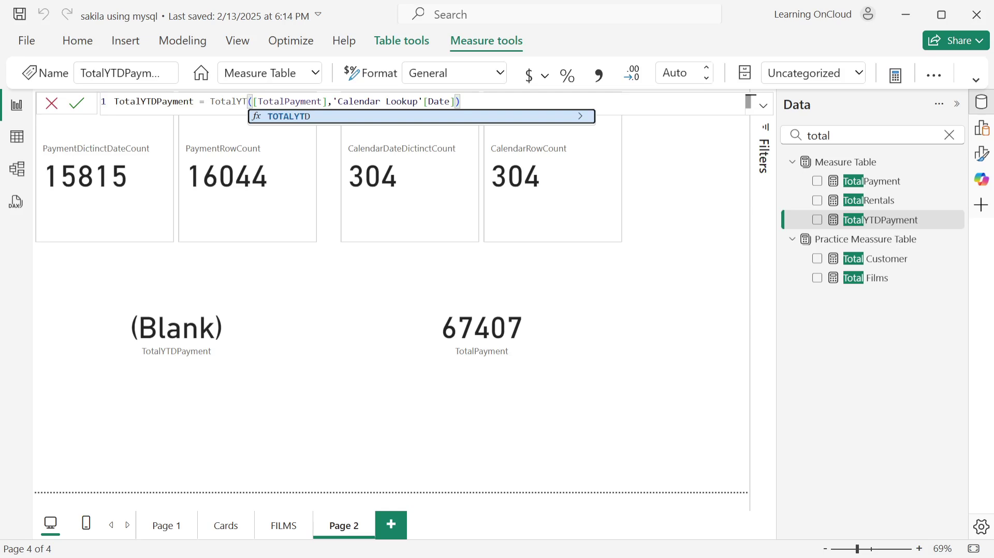
pyautogui.write('MTD')
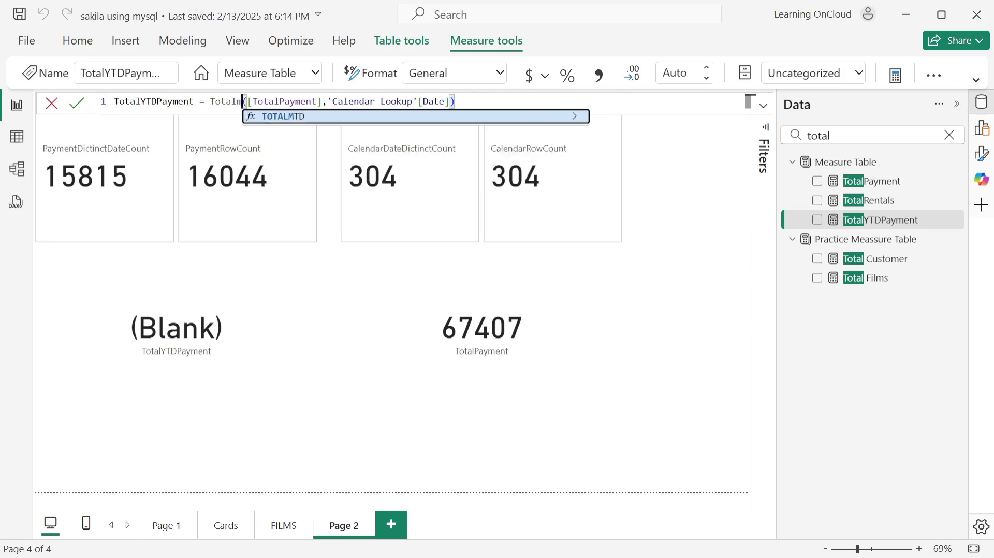
pyautogui.press('Tab')
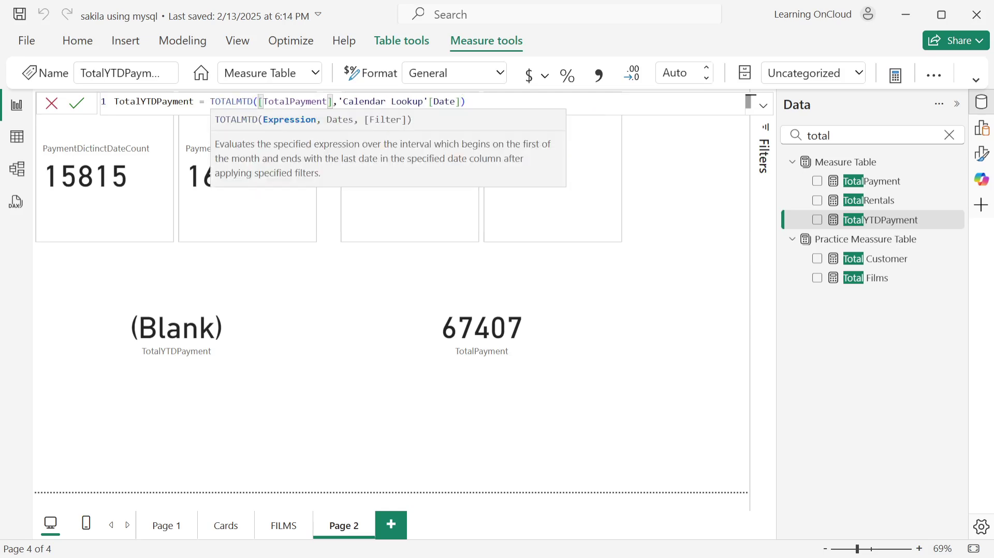
# Rename the measure to TotalMTDPayment in its formula and commit the change
pyautogui.click(200, 101)
pyautogui.click(115, 100)
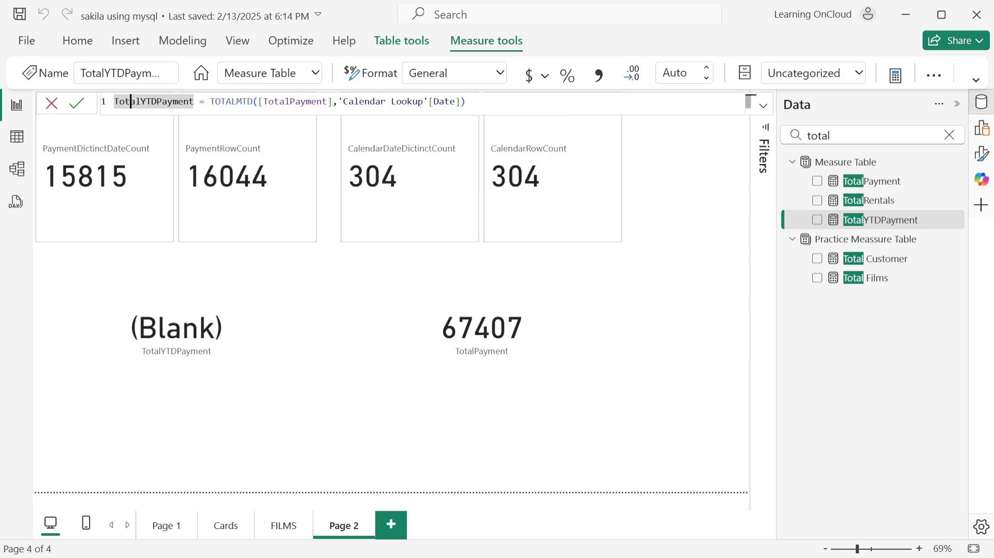
pyautogui.moveTo(140, 102); pyautogui.dragTo(146, 101)
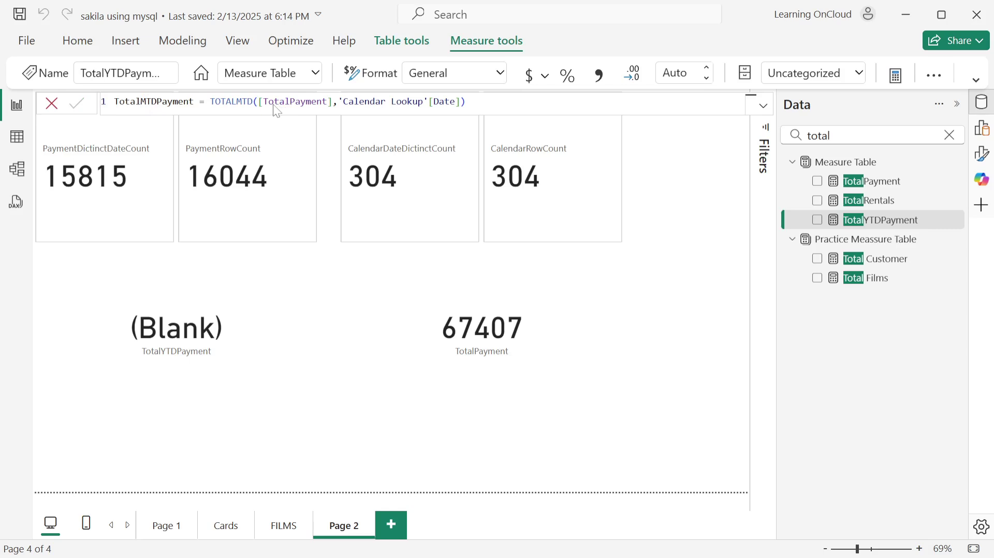
pyautogui.press('Return')
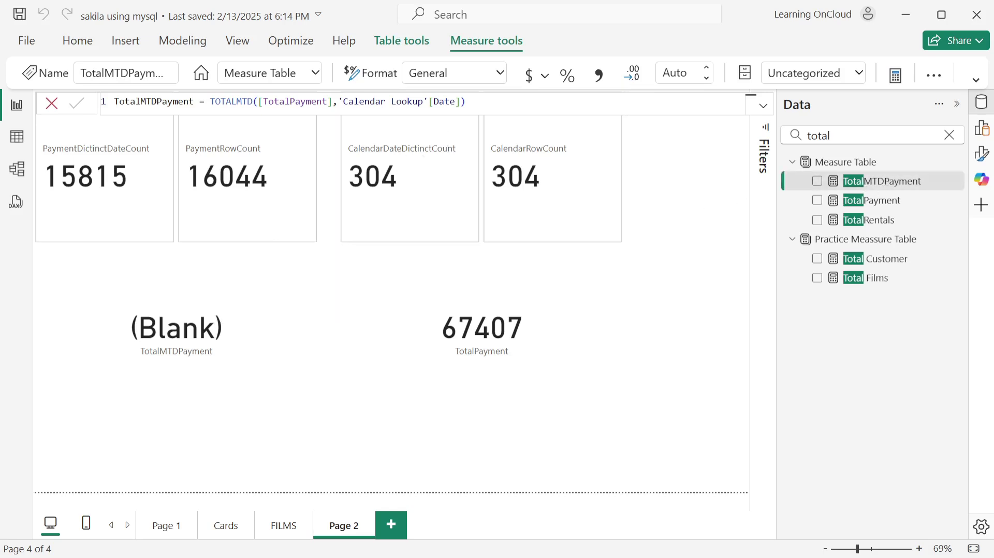
# Close the TotalMTDPayment formula without further edits, deselect the measure and clear the "total" field search
pyautogui.moveTo(343, 102); pyautogui.dragTo(466, 102)
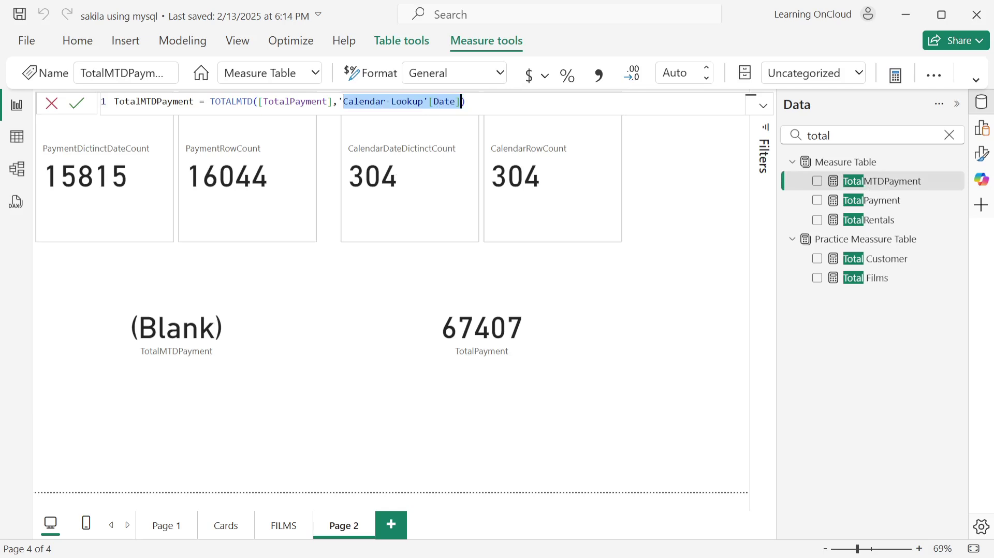
pyautogui.click(466, 102)
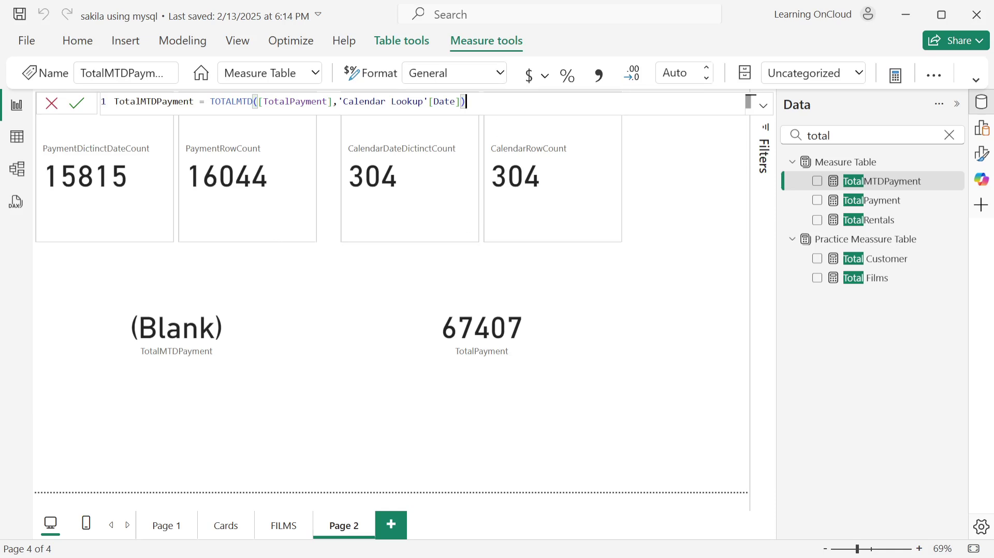
pyautogui.click(52, 103)
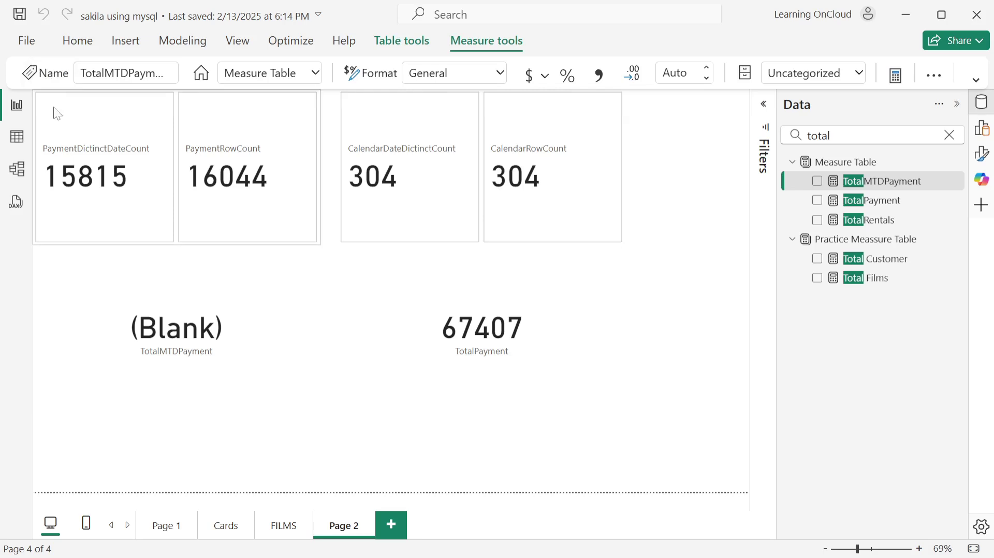
pyautogui.click(650, 309)
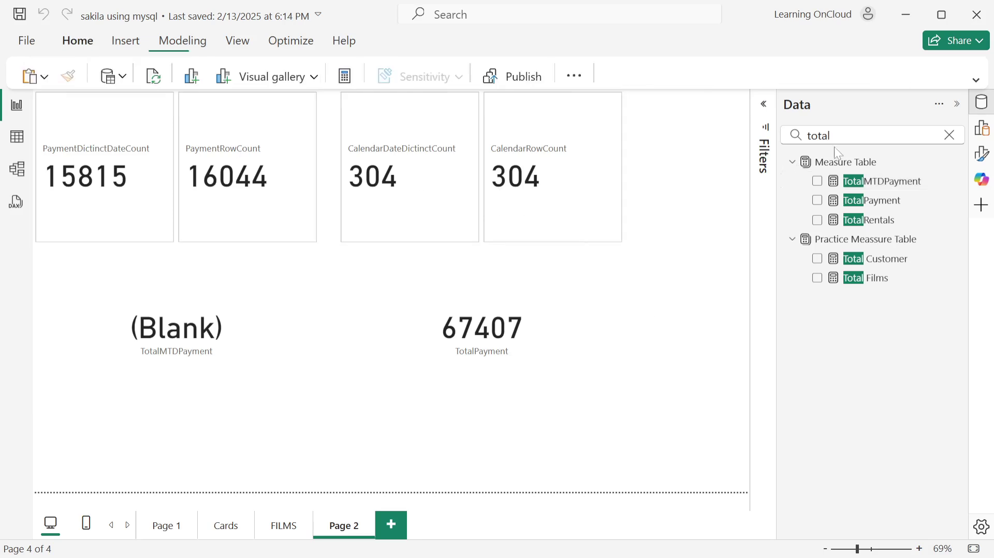
pyautogui.click(952, 136)
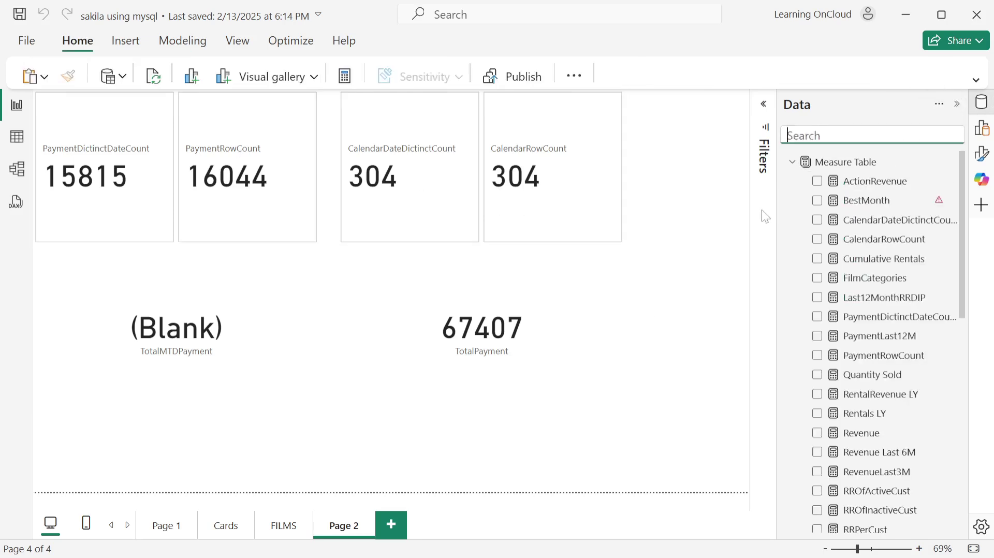
pyautogui.hotkey('alt', 'Tab')
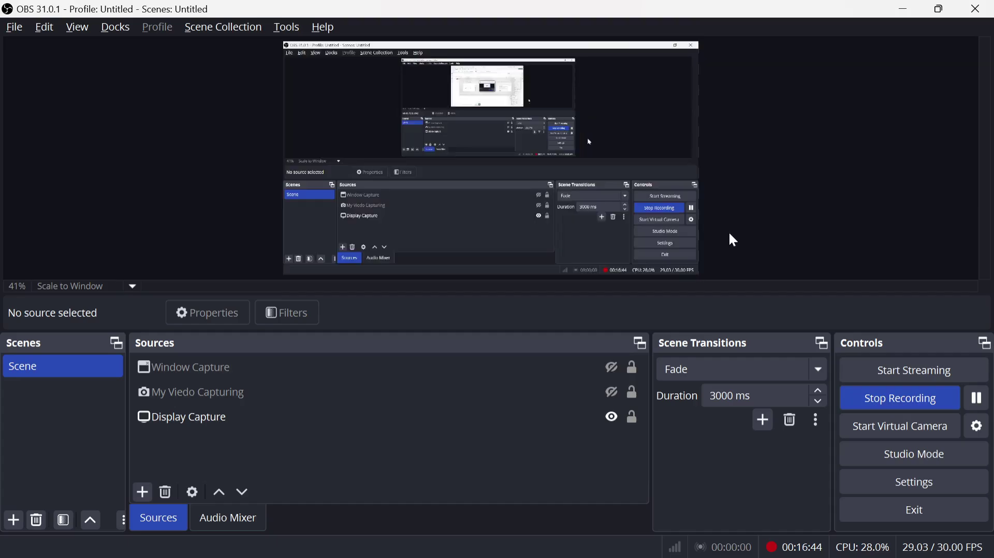